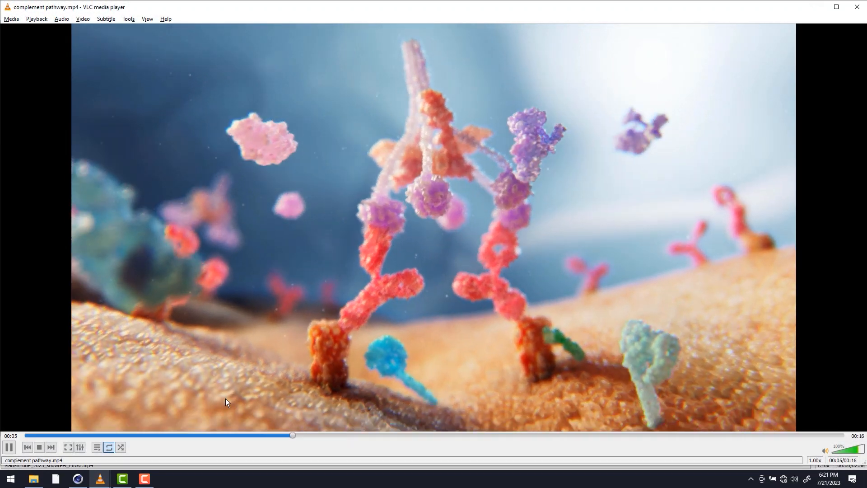
Step: Review the complement pathway animation by scrubbing ahead to about 7 seconds and playing it to the 9-second mark
{"action": "left_click", "coordinate": [9, 447]}
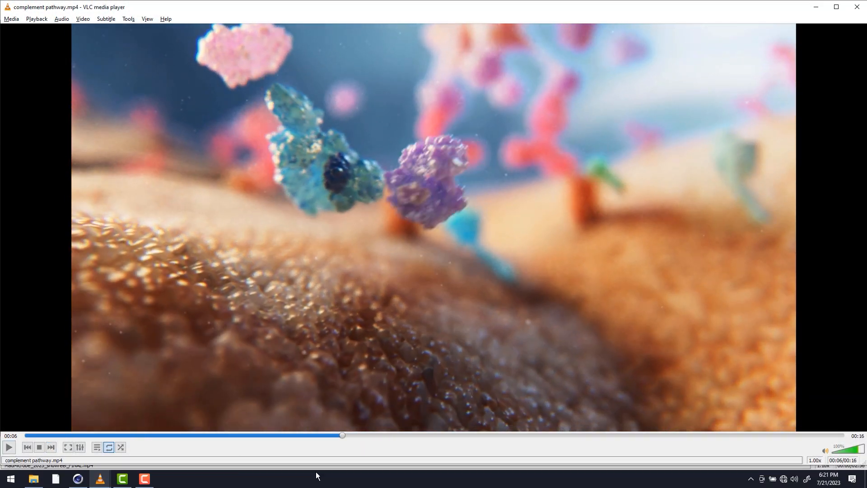
{"action": "left_click_drag", "start_coordinate": [341, 436], "coordinate": [394, 433]}
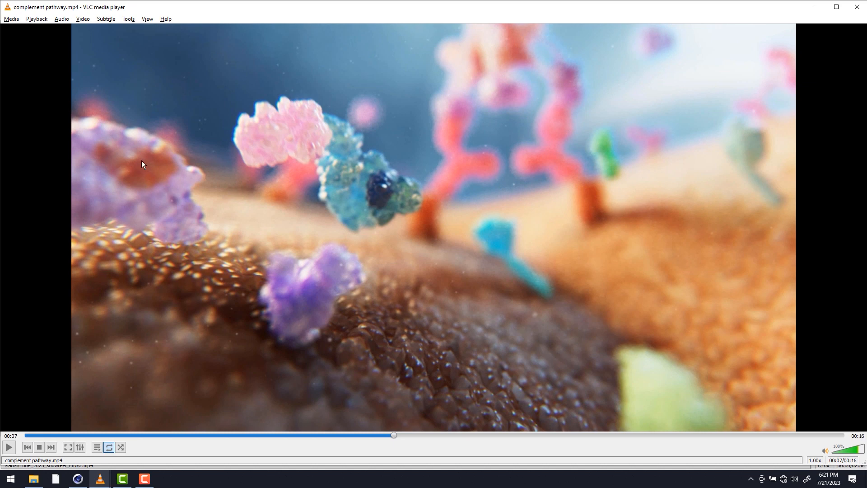
{"action": "left_click", "coordinate": [12, 449]}
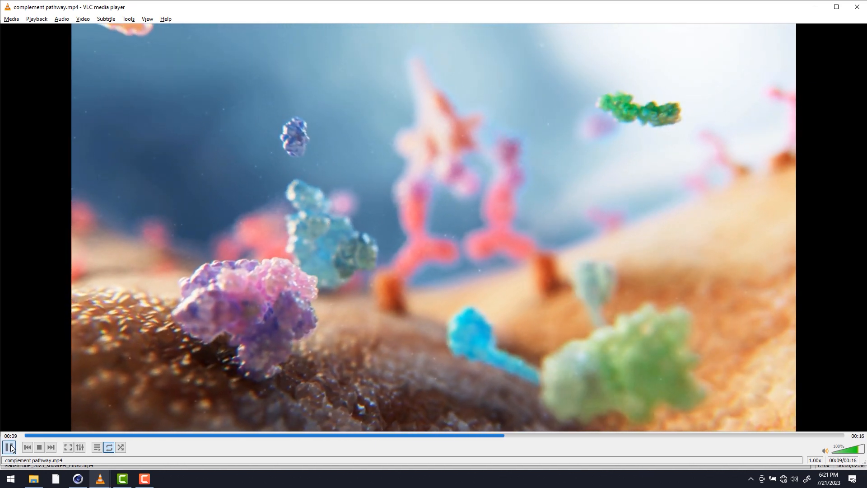
{"action": "left_click", "coordinate": [10, 447]}
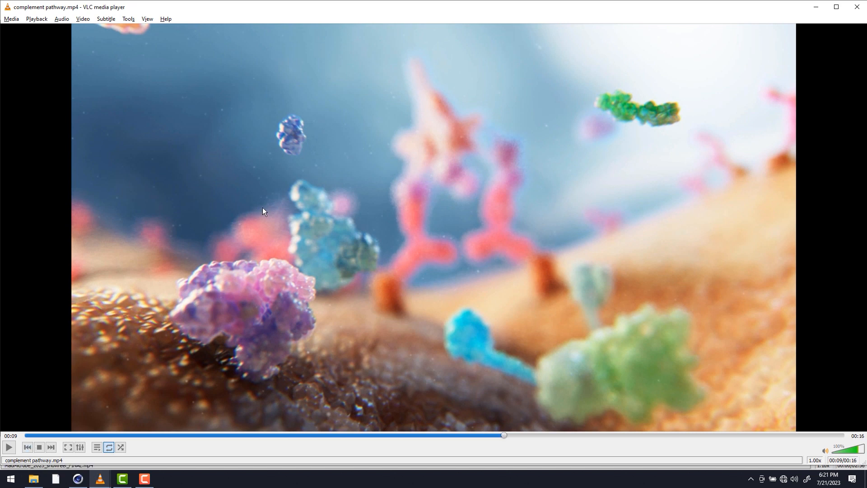
Step: Switch to Cinema 4D and create a new empty project
{"action": "key", "text": "alt+Tab"}
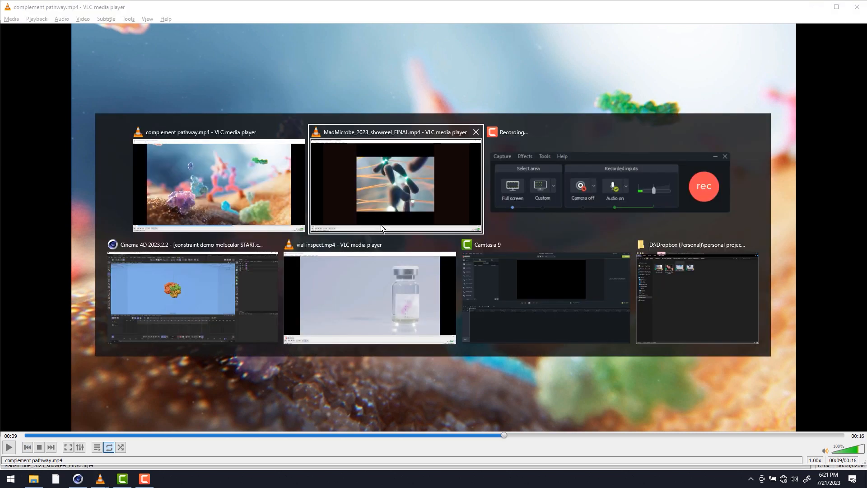
{"action": "left_click", "coordinate": [223, 287]}
{"action": "key", "text": "ctrl+n"}
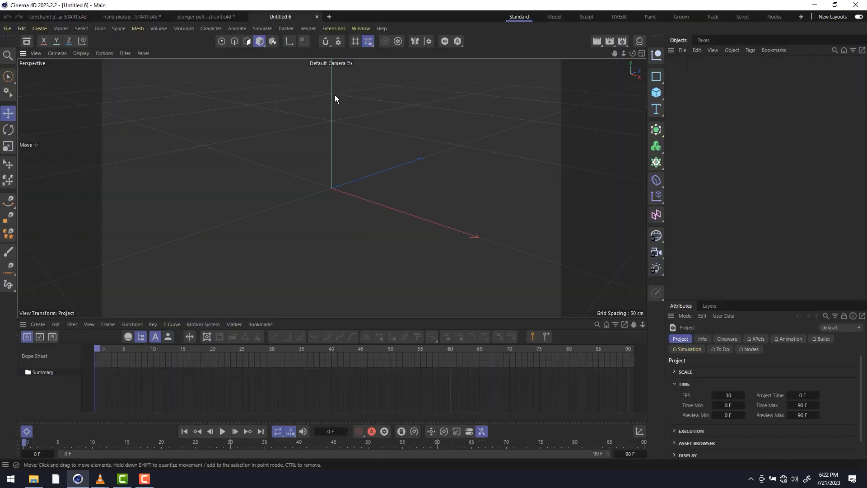
Step: Add a cube and a sphere at the origin and scale both down together to a little over half their size
{"action": "left_click", "coordinate": [653, 92]}
{"action": "left_click", "coordinate": [653, 93]}
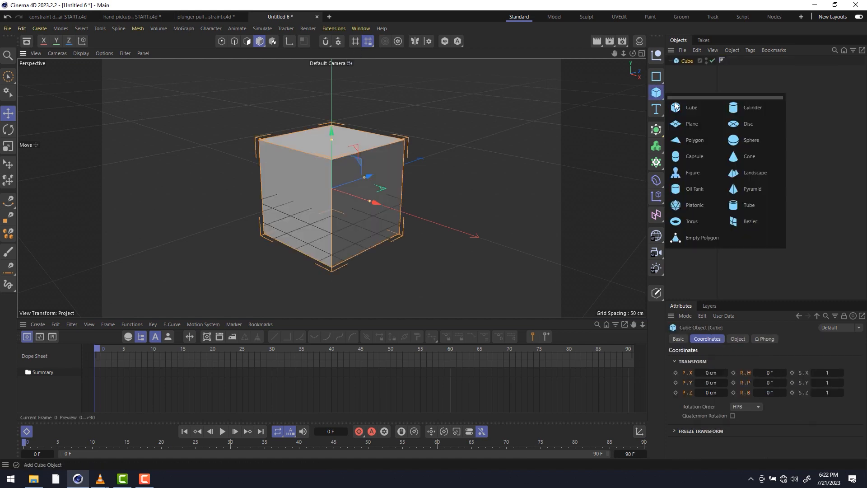
{"action": "left_click", "coordinate": [738, 138]}
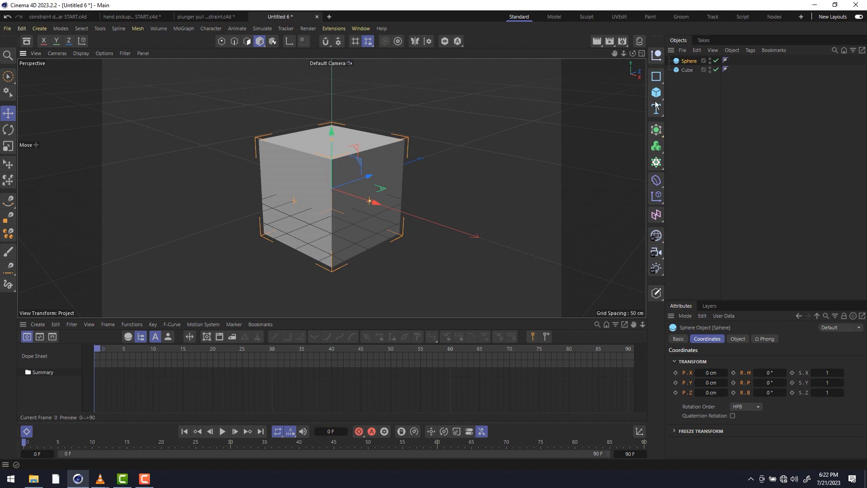
{"action": "left_click_drag", "start_coordinate": [718, 108], "coordinate": [667, 57]}
{"action": "key", "text": "t"}
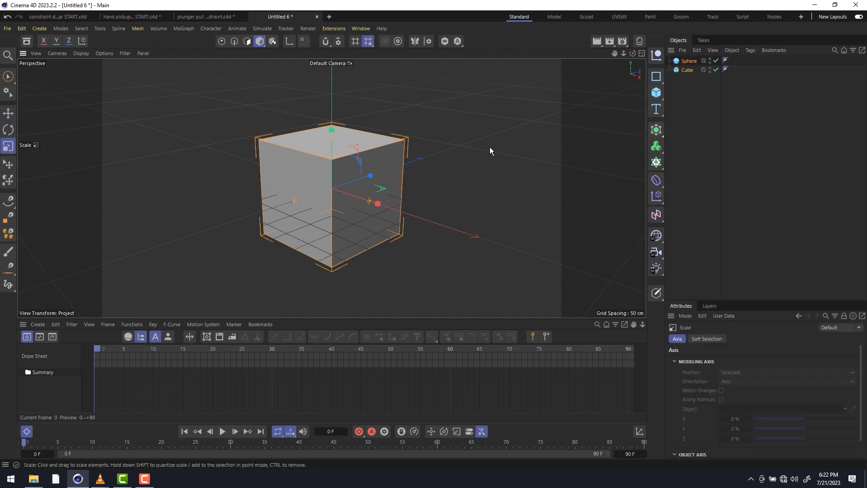
{"action": "left_click_drag", "start_coordinate": [369, 179], "coordinate": [365, 180]}
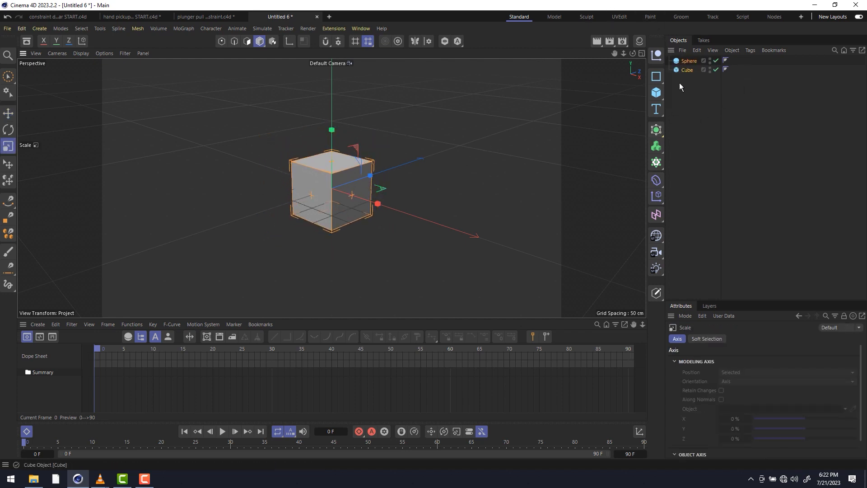
Step: Give both objects a custom display color at 100 % saturation: green (hue 130°) for the sphere and red (hue 0°) for the cube
{"action": "left_click", "coordinate": [678, 338]}
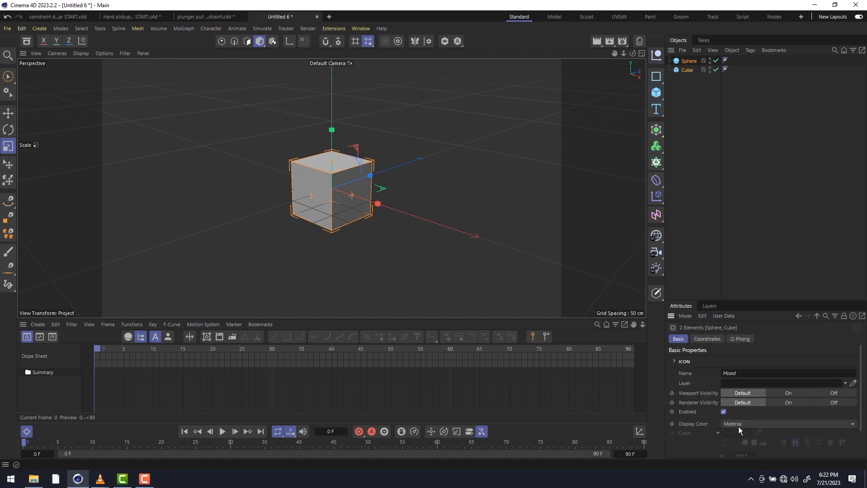
{"action": "left_click", "coordinate": [741, 425]}
{"action": "left_click", "coordinate": [741, 415]}
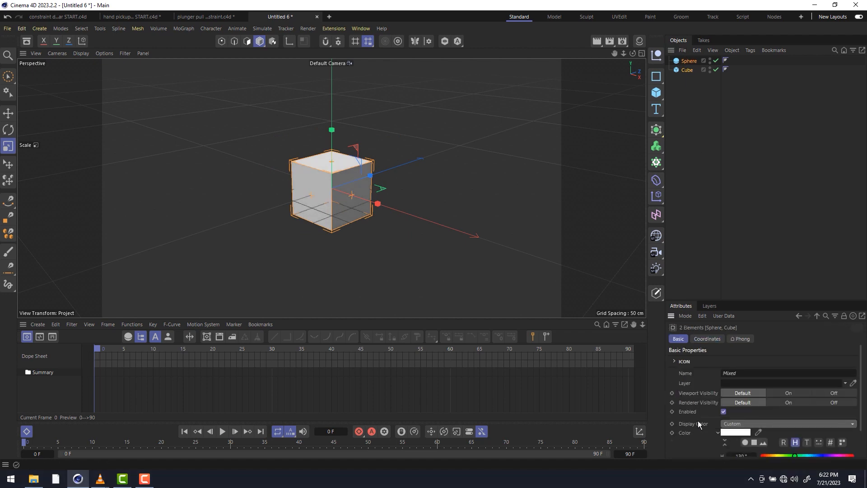
{"action": "scroll", "coordinate": [705, 423], "scroll_direction": "down", "scroll_amount": 2}
{"action": "left_click_drag", "start_coordinate": [806, 432], "coordinate": [853, 432]}
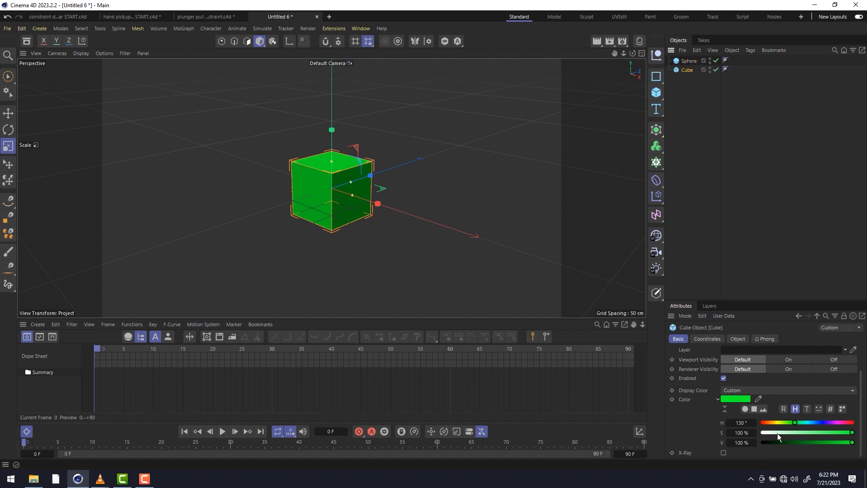
{"action": "left_click_drag", "start_coordinate": [776, 425], "coordinate": [761, 423]}
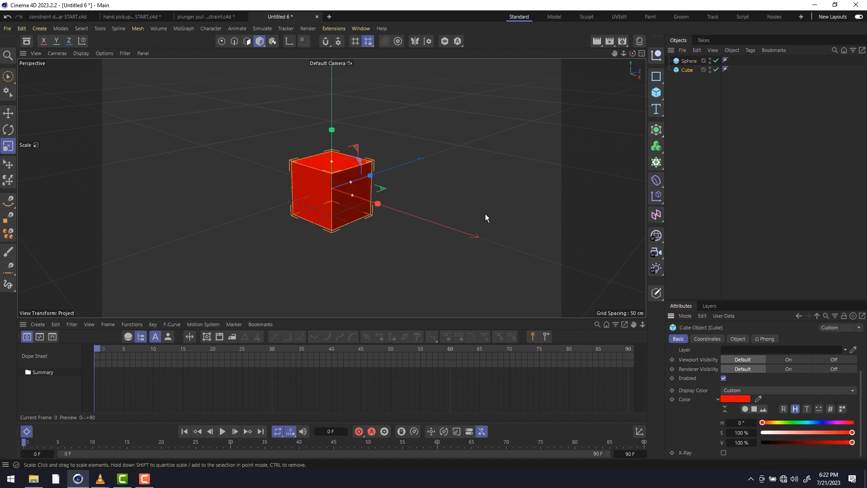
Step: Enlarge the sphere until it pokes through the cube's faces, and place it below the cube in the object hierarchy
{"action": "left_click", "coordinate": [688, 61]}
{"action": "left_click_drag", "start_coordinate": [438, 172], "coordinate": [472, 166]}
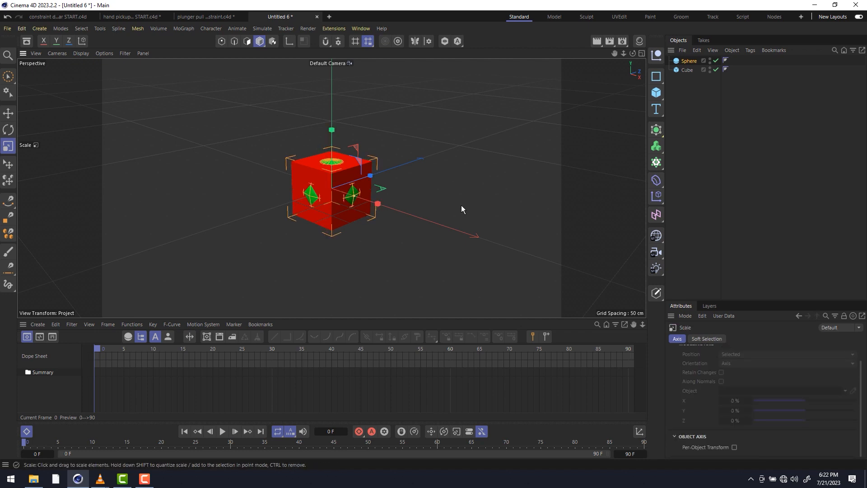
{"action": "left_click_drag", "start_coordinate": [685, 76], "coordinate": [692, 70]}
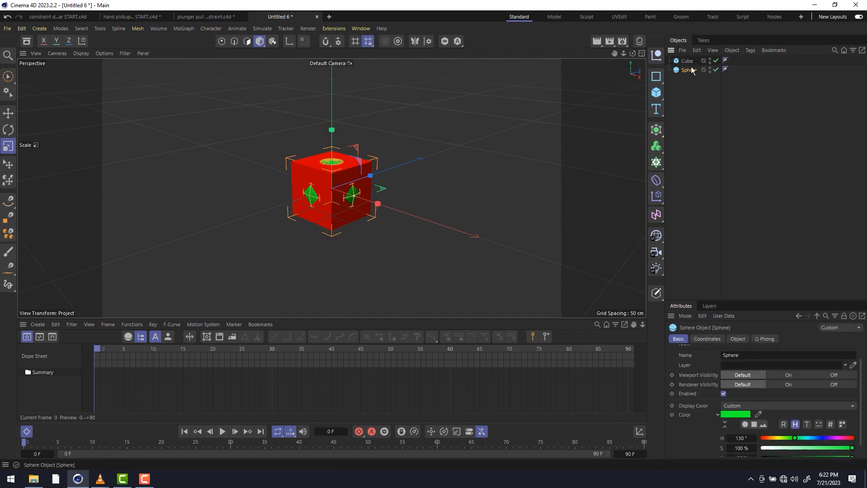
Step: Add a Vibrate tag to the cube with position enabled, 400 cm amplitude on all axes and frequency 0.5, and play the animation
{"action": "right_click", "coordinate": [690, 66]}
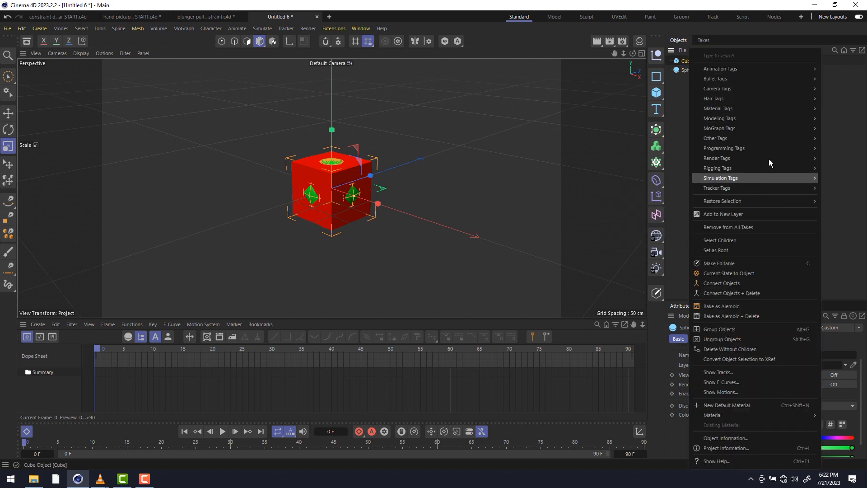
{"action": "mouse_move", "coordinate": [740, 69]}
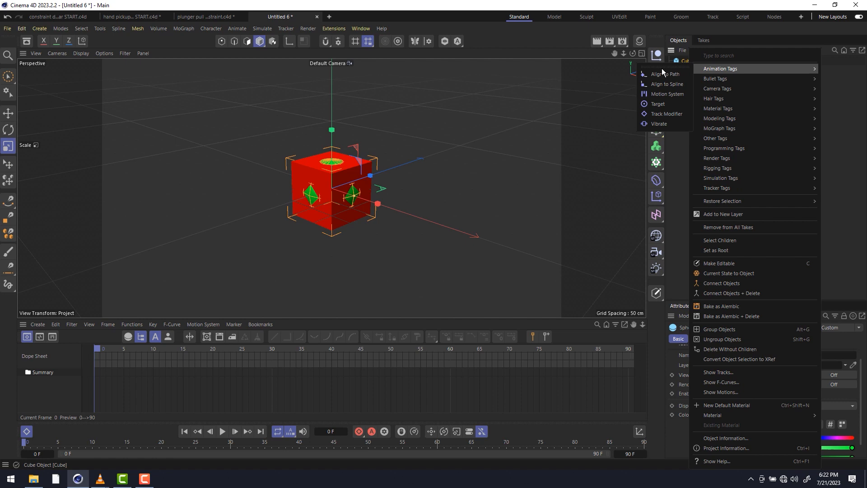
{"action": "left_click", "coordinate": [662, 124]}
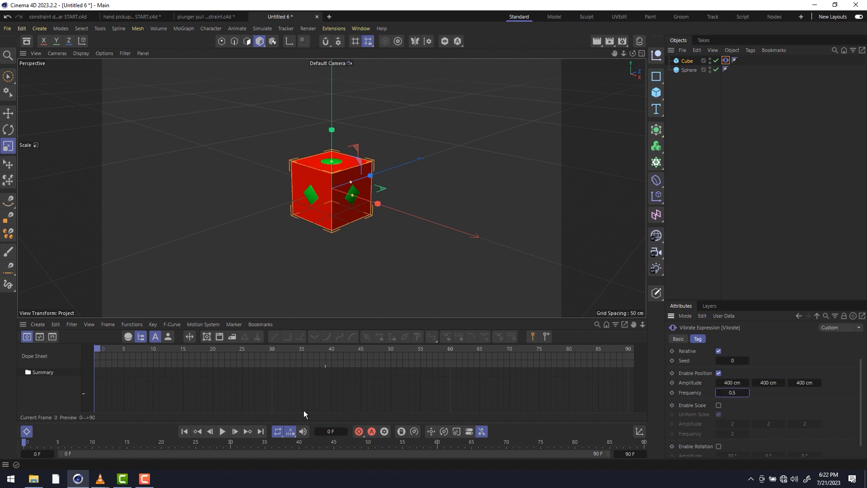
{"action": "left_click", "coordinate": [223, 431]}
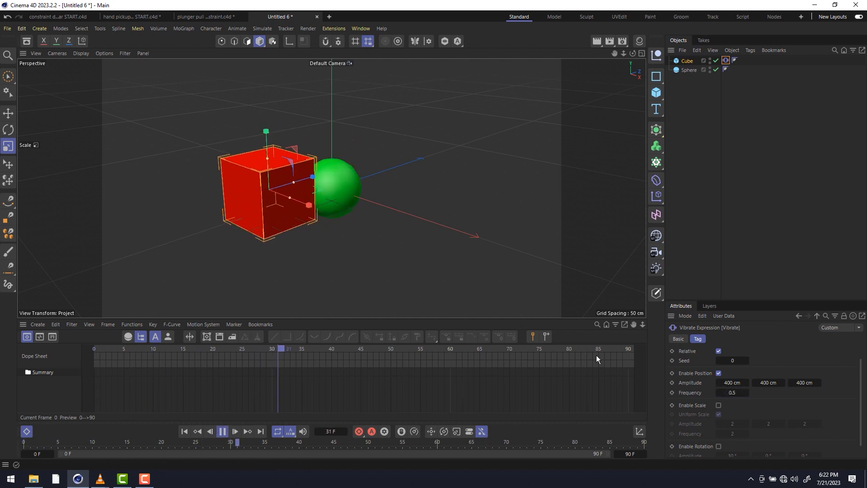
{"action": "scroll", "coordinate": [332, 188], "scroll_direction": "down", "scroll_amount": 5}
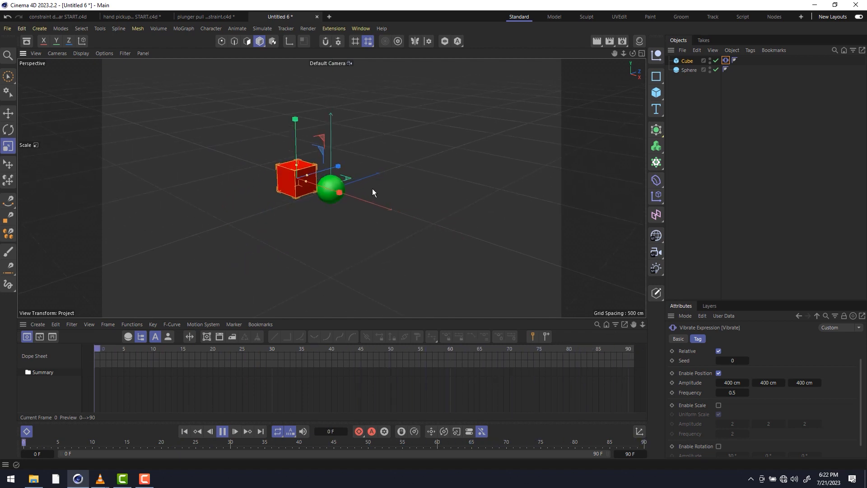
Step: Extend the project's end time to 240 frames
{"action": "double_click", "coordinate": [620, 453]}
{"action": "type", "text": "240"}
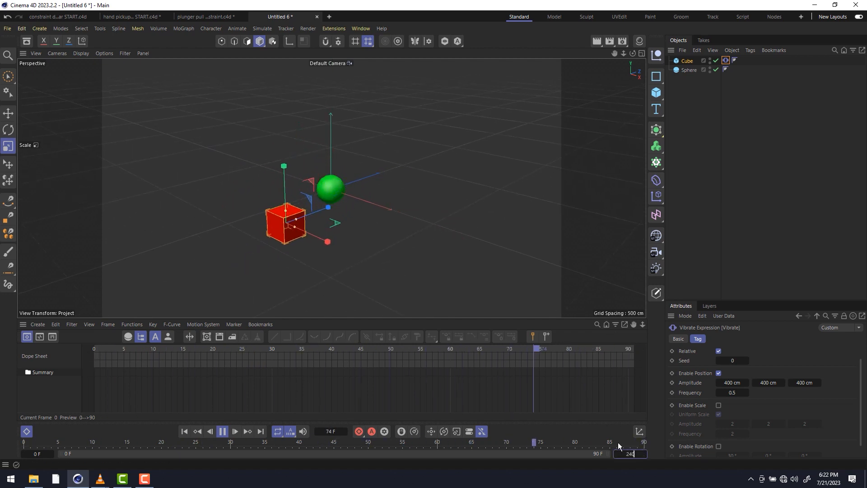
{"action": "key", "text": "Return"}
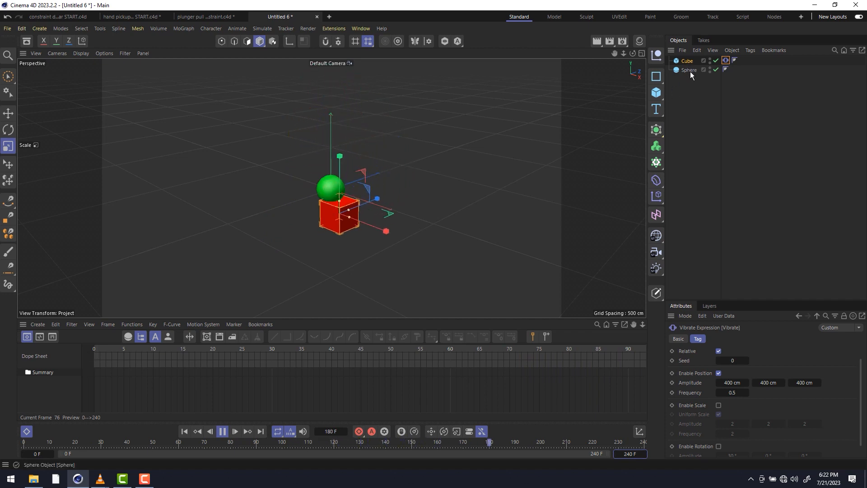
Step: Try parenting the sphere under the cube, then take it back out of the hierarchy
{"action": "left_click_drag", "start_coordinate": [690, 71], "coordinate": [690, 62]}
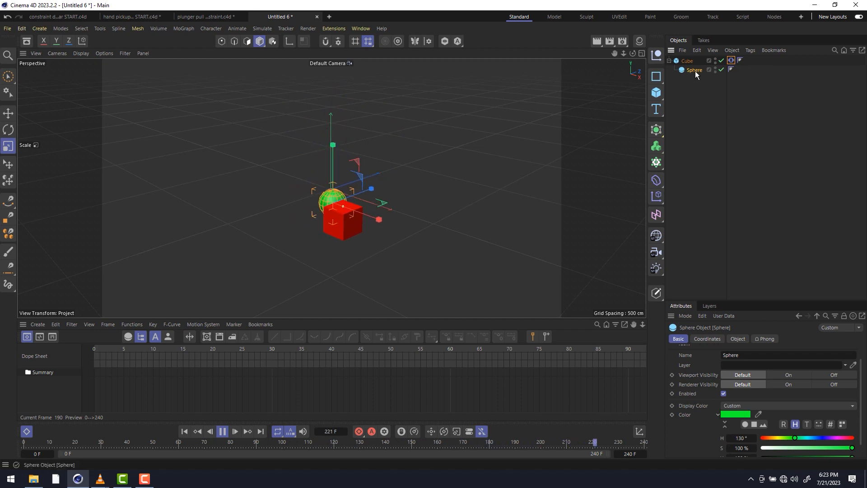
{"action": "left_click_drag", "start_coordinate": [695, 71], "coordinate": [673, 113]}
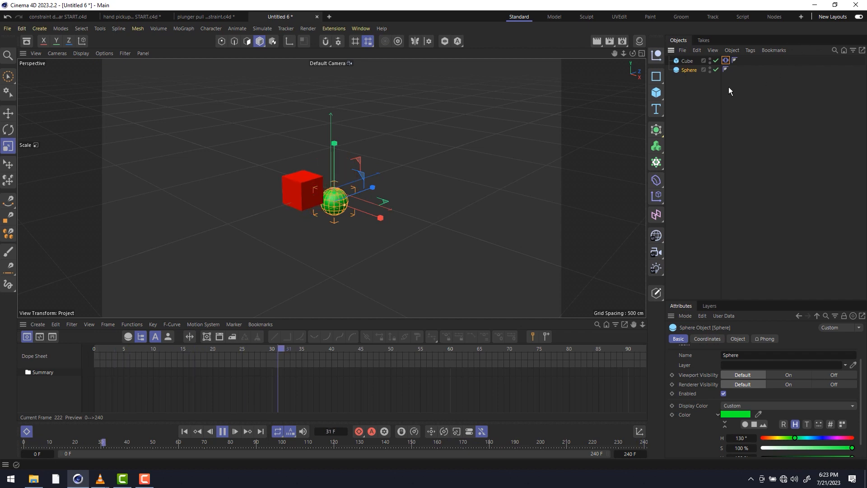
Step: Add a Constraint tag to the sphere, enable its Transform constraint and assign the cube as the target
{"action": "right_click", "coordinate": [693, 71]}
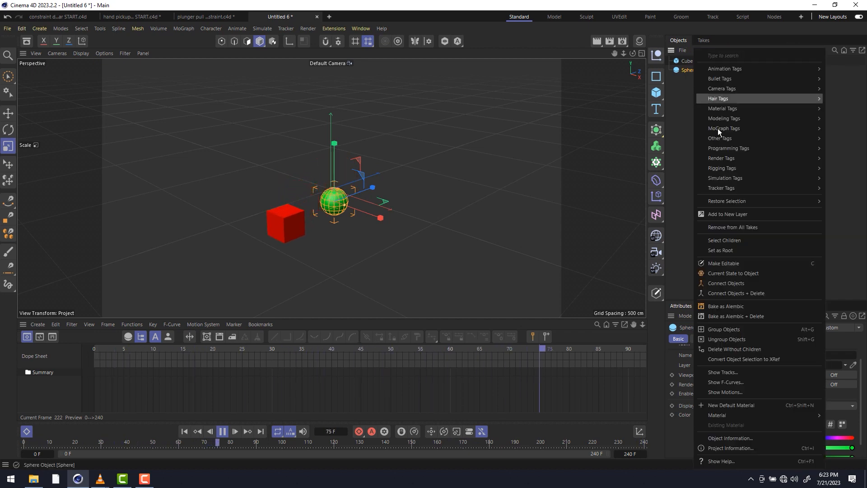
{"action": "mouse_move", "coordinate": [730, 169]}
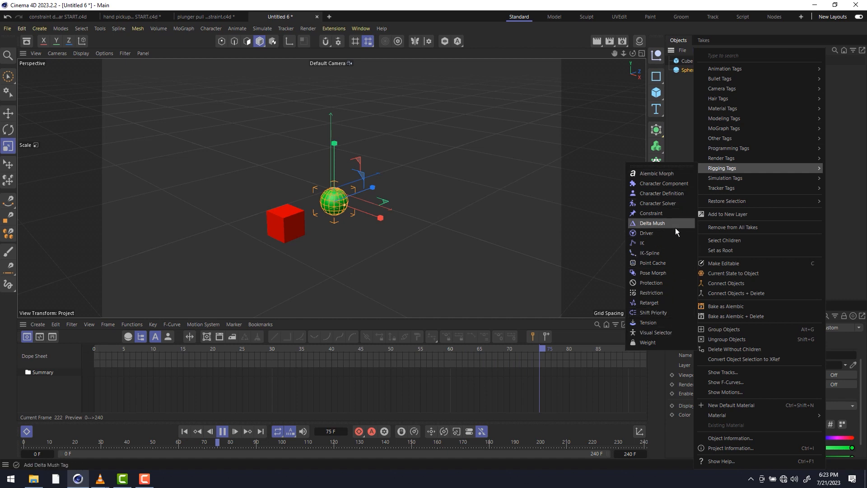
{"action": "left_click", "coordinate": [675, 213]}
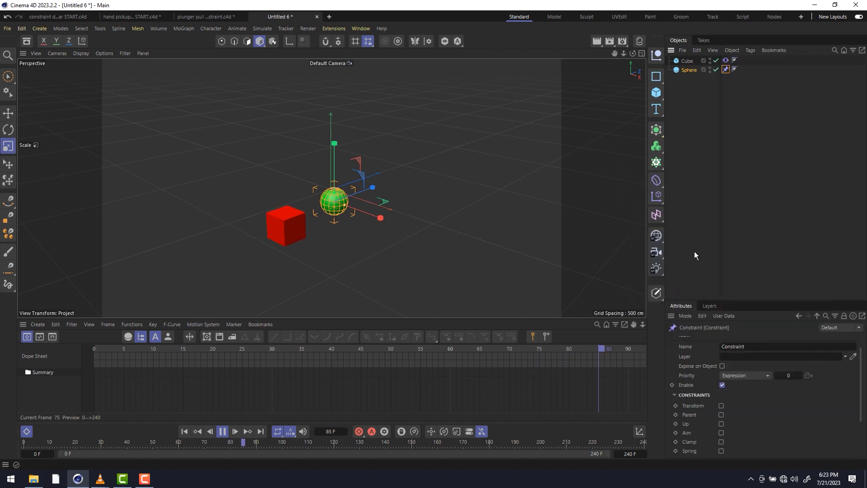
{"action": "left_click", "coordinate": [721, 406]}
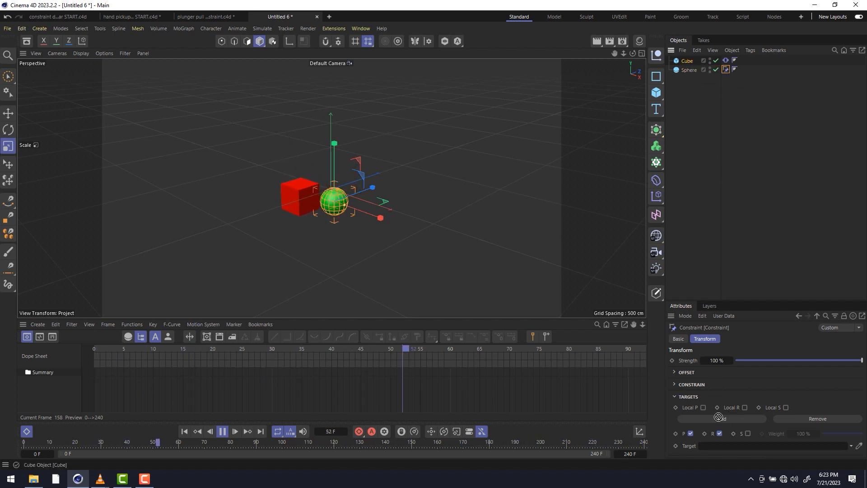
{"action": "left_click_drag", "start_coordinate": [720, 447], "coordinate": [719, 446]}
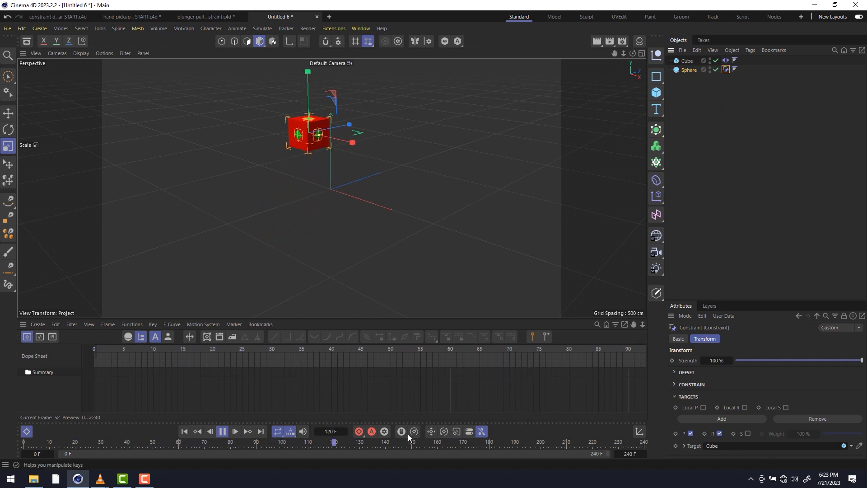
Step: Stop the playback and keyframe the Transform constraint's strength at 100 % on frame 60
{"action": "left_click", "coordinate": [222, 431]}
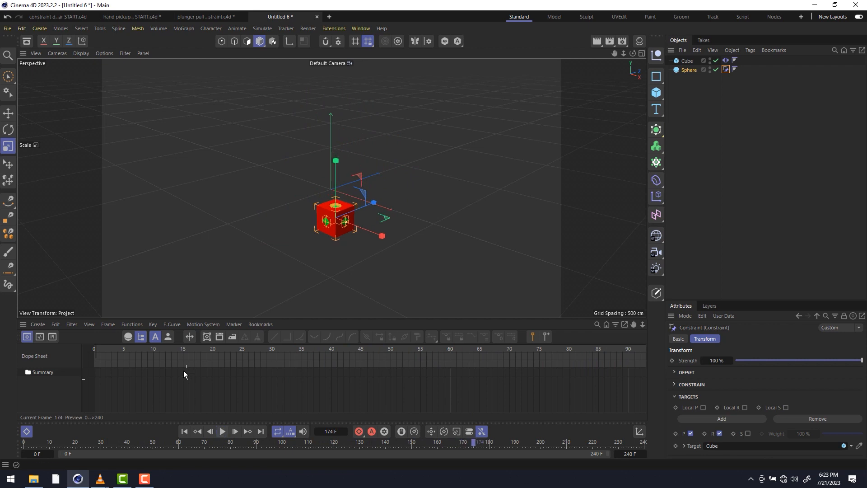
{"action": "left_click_drag", "start_coordinate": [187, 352], "coordinate": [268, 353]}
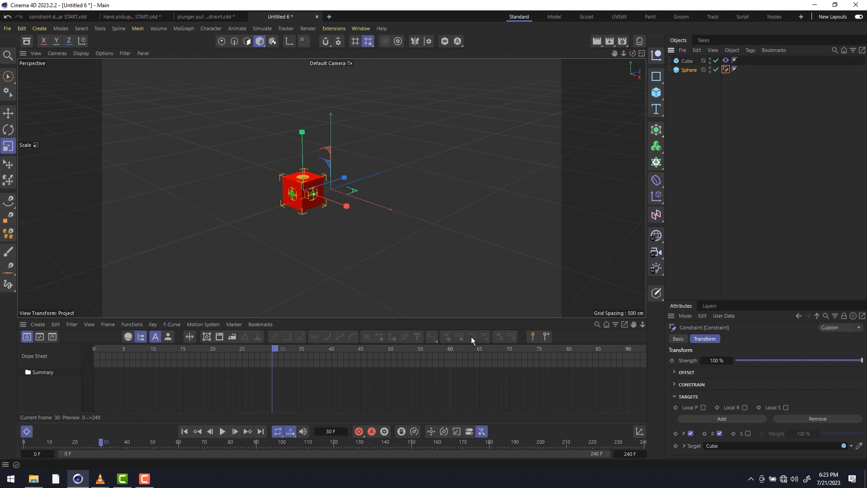
{"action": "left_click", "coordinate": [449, 350]}
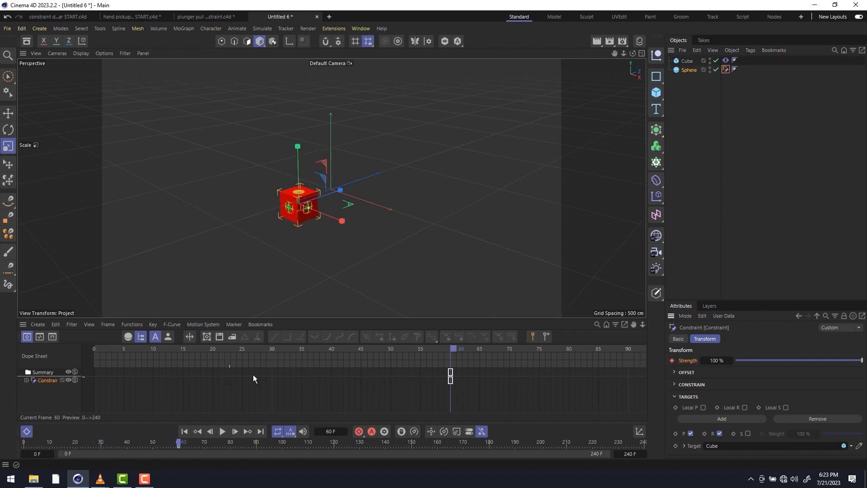
Step: Keyframe the Transform constraint's strength at 0 % on frame 30
{"action": "left_click", "coordinate": [272, 350]}
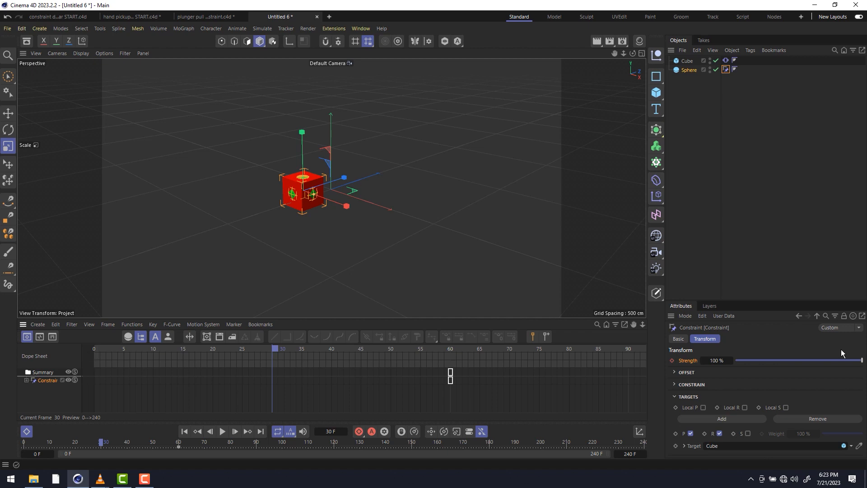
{"action": "left_click_drag", "start_coordinate": [811, 360], "coordinate": [736, 360]}
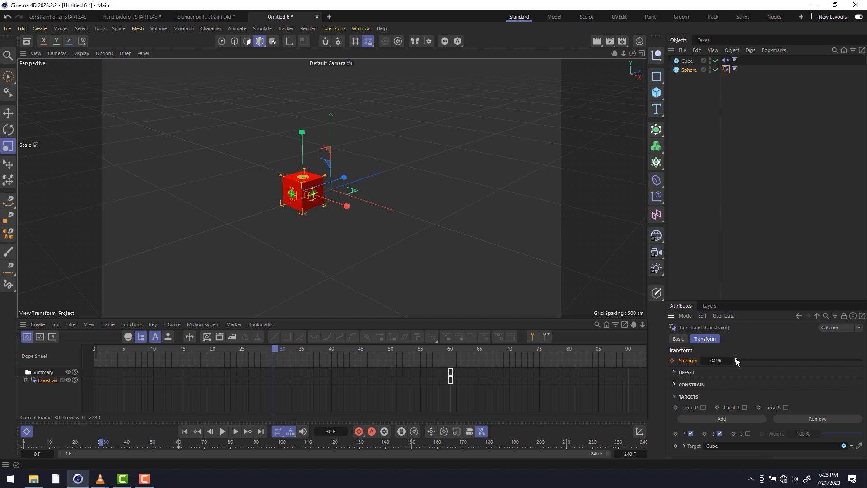
{"action": "left_click", "coordinate": [672, 361]}
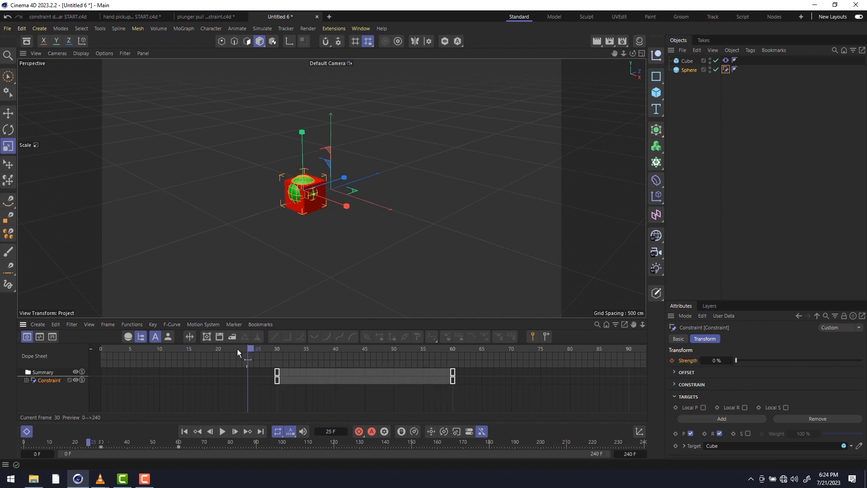
Step: Scrub through the constraint's strength keyframes and play the animation to check how the sphere attaches to the cube
{"action": "mouse_move", "coordinate": [115, 348]}
{"action": "left_mouse_down"}
{"action": "mouse_move", "coordinate": [250, 364]}
{"action": "mouse_move", "coordinate": [103, 338]}
{"action": "left_mouse_up"}
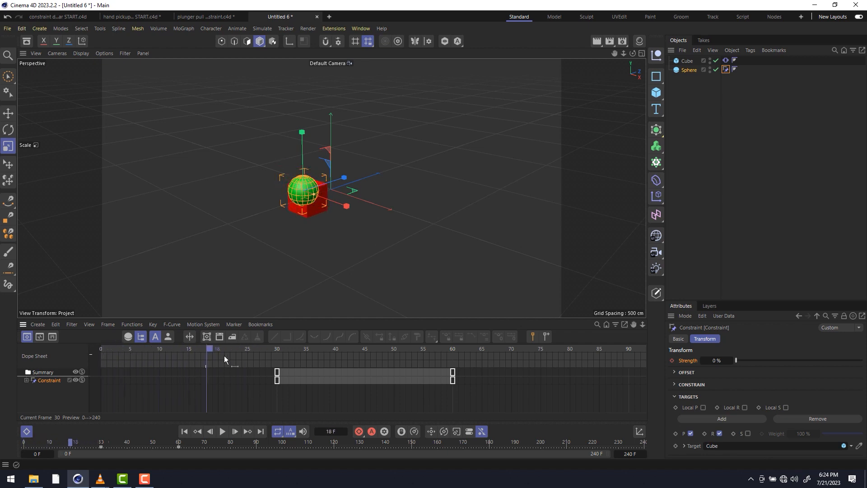
{"action": "left_click_drag", "start_coordinate": [152, 346], "coordinate": [605, 424]}
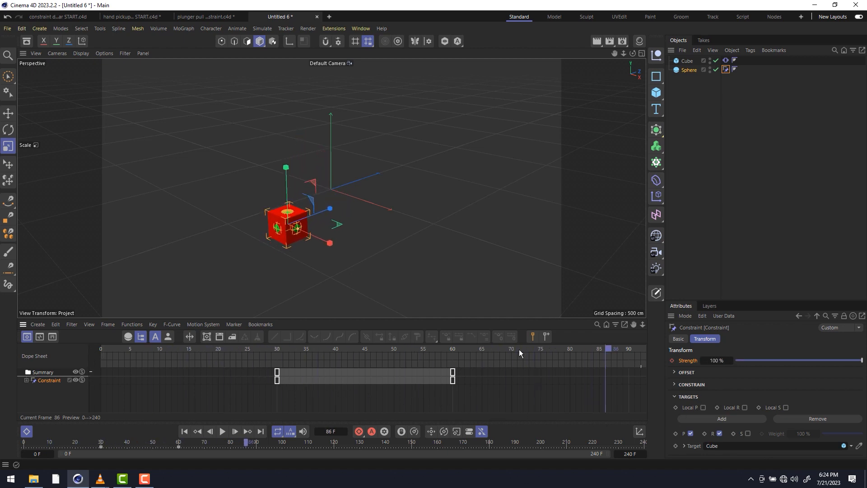
{"action": "left_click", "coordinate": [221, 432]}
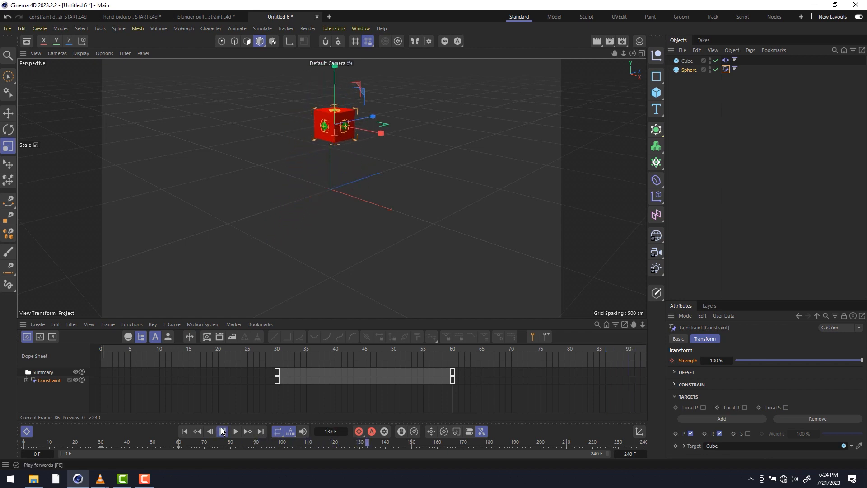
{"action": "left_click", "coordinate": [221, 432]}
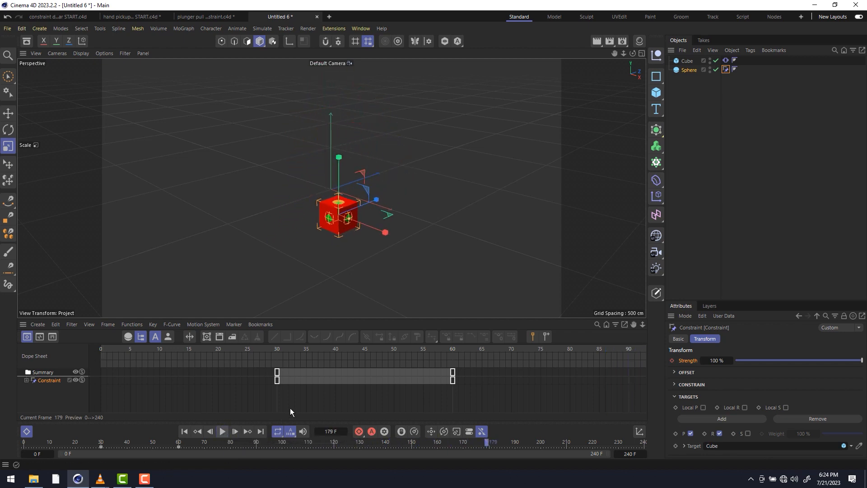
Step: Show a longer frame range in the Dope Sheet and review the sphere's motion before, during and after the strength transition
{"action": "scroll", "coordinate": [579, 386], "scroll_direction": "down", "scroll_amount": 5}
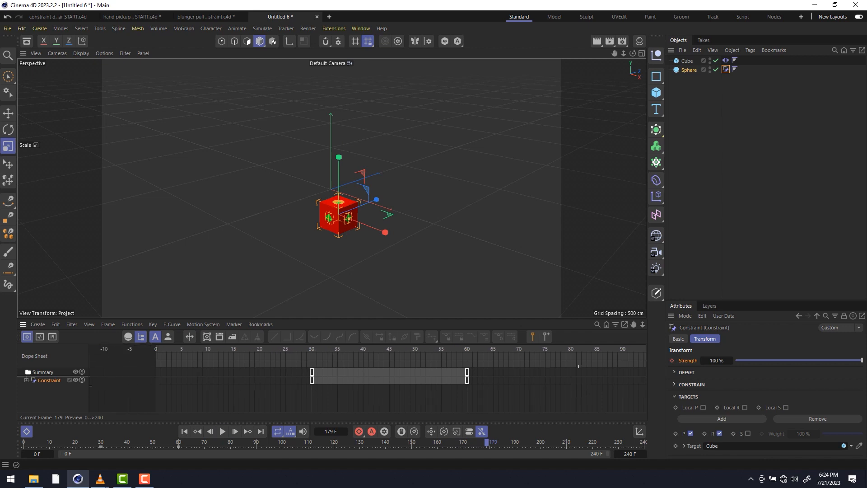
{"action": "middle_click_drag", "start_coordinate": [582, 383], "coordinate": [439, 384], "text": "alt"}
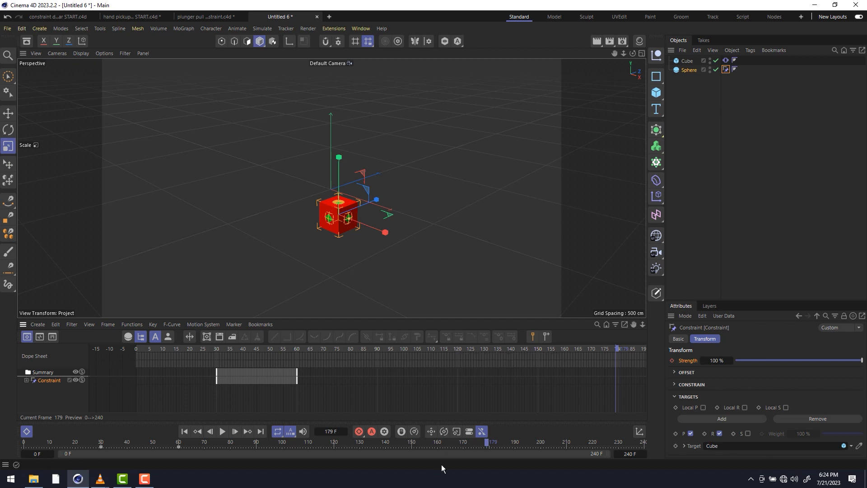
{"action": "scroll", "coordinate": [428, 392], "scroll_direction": "up", "scroll_amount": 3}
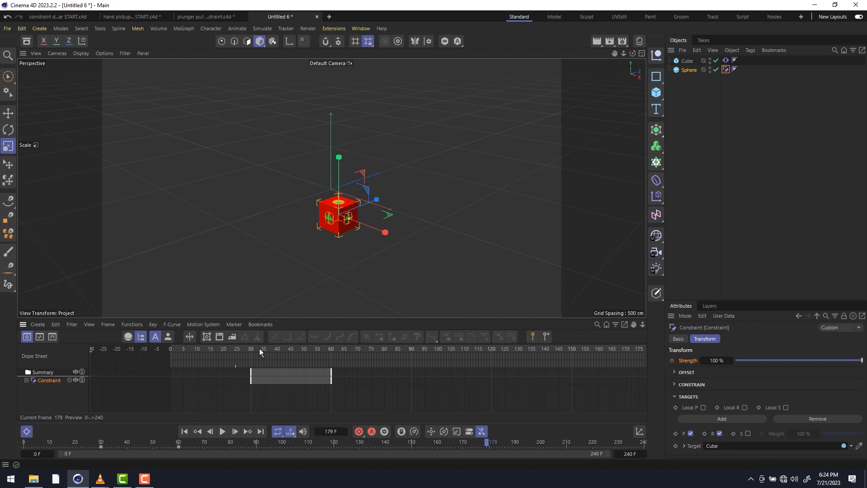
{"action": "left_click", "coordinate": [209, 346]}
{"action": "left_click_drag", "start_coordinate": [209, 346], "coordinate": [346, 372]}
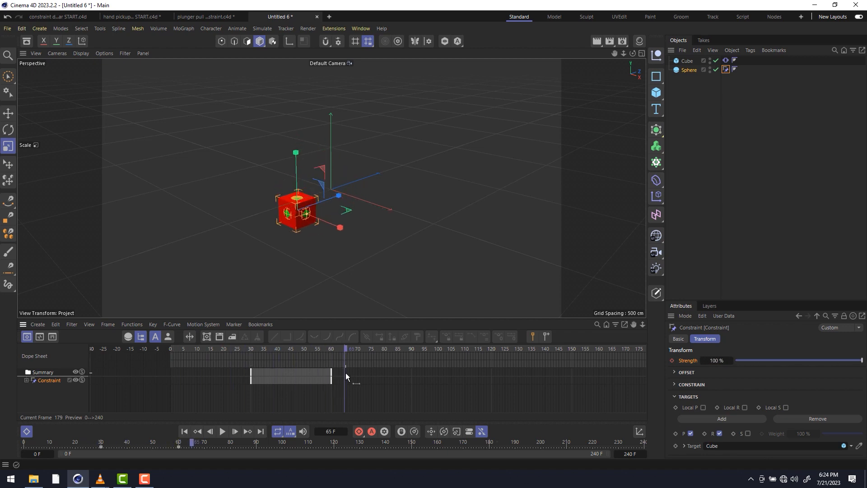
{"action": "left_click", "coordinate": [221, 431]}
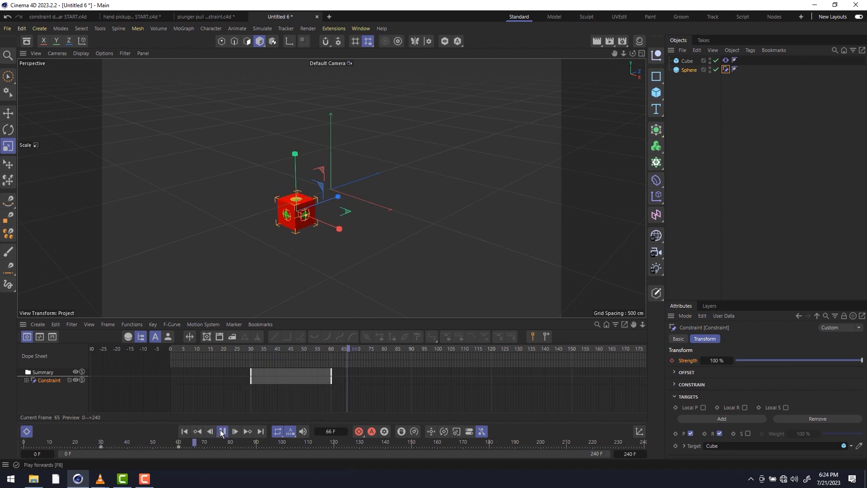
{"action": "left_click", "coordinate": [222, 431]}
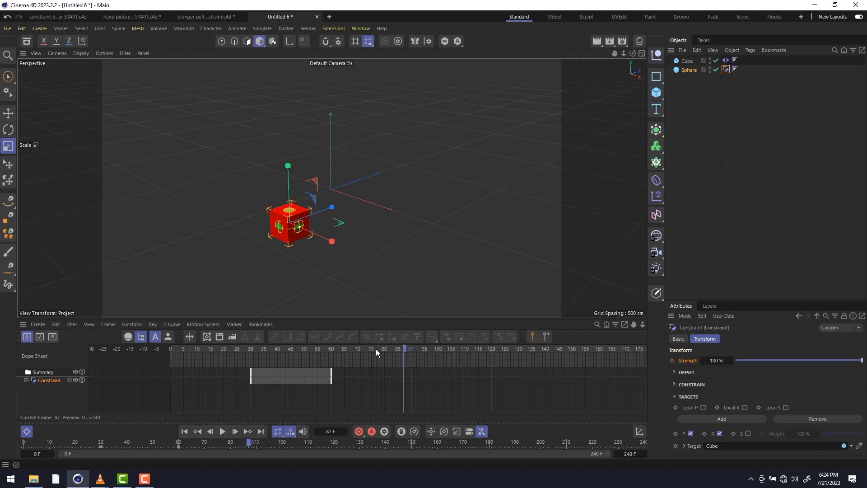
{"action": "left_click_drag", "start_coordinate": [226, 348], "coordinate": [182, 350]}
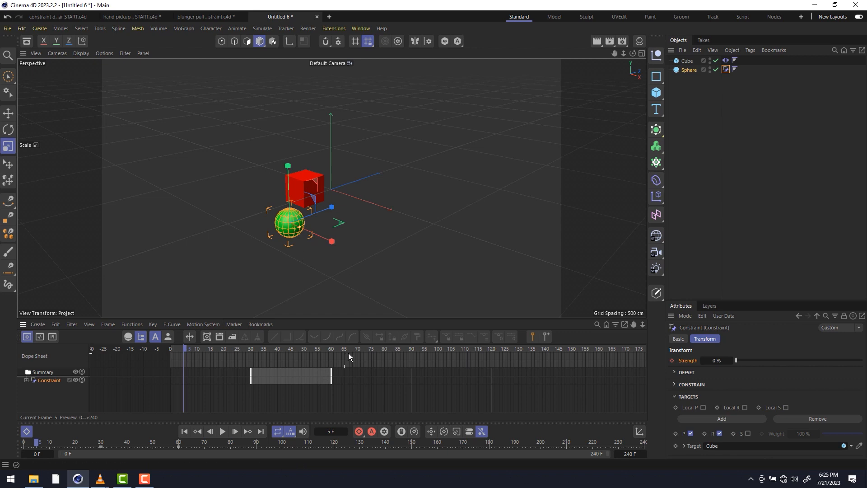
{"action": "left_click", "coordinate": [360, 349]}
{"action": "left_click_drag", "start_coordinate": [359, 348], "coordinate": [466, 355]}
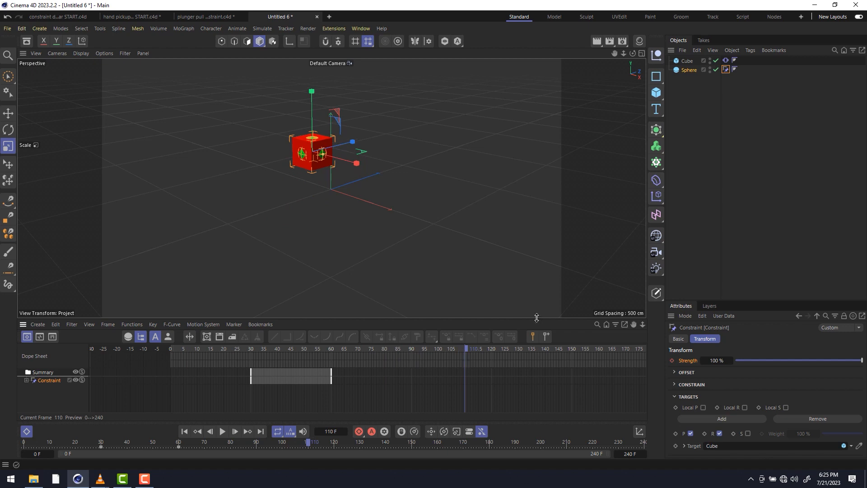
Step: Return to frame 0, reset the sphere's X, Y and Z position to 0 cm and keyframe all three
{"action": "key", "text": "shift+f"}
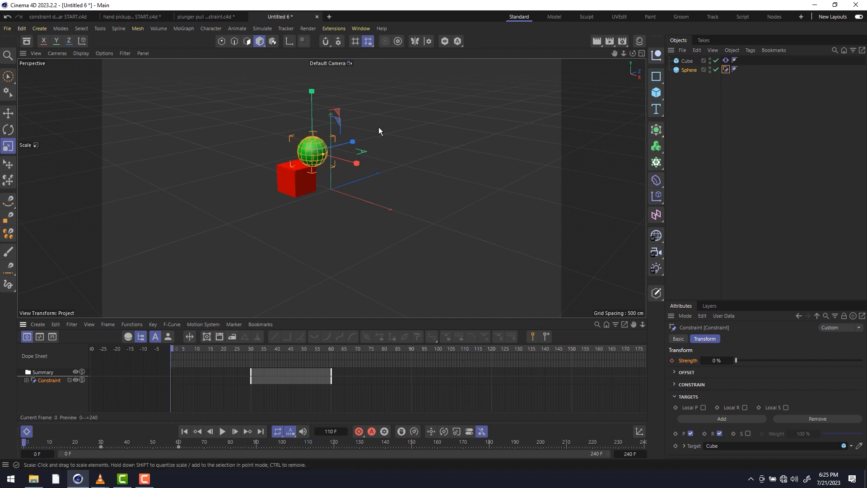
{"action": "left_click", "coordinate": [689, 70]}
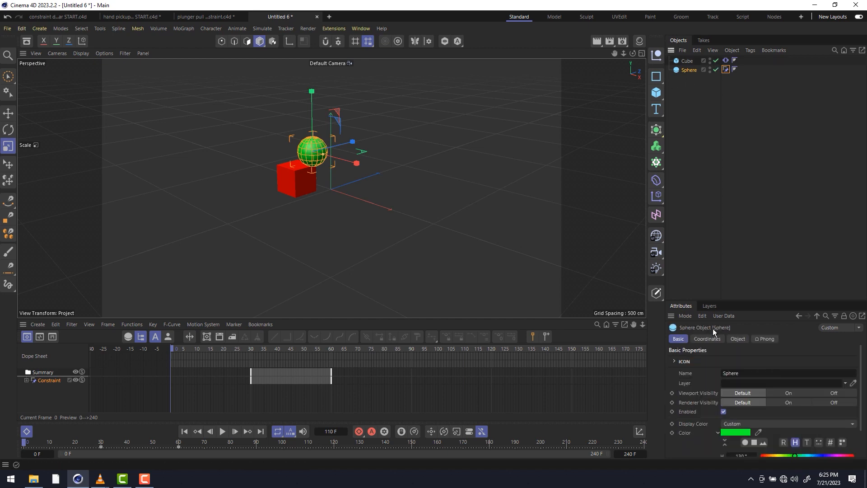
{"action": "left_click", "coordinate": [707, 339]}
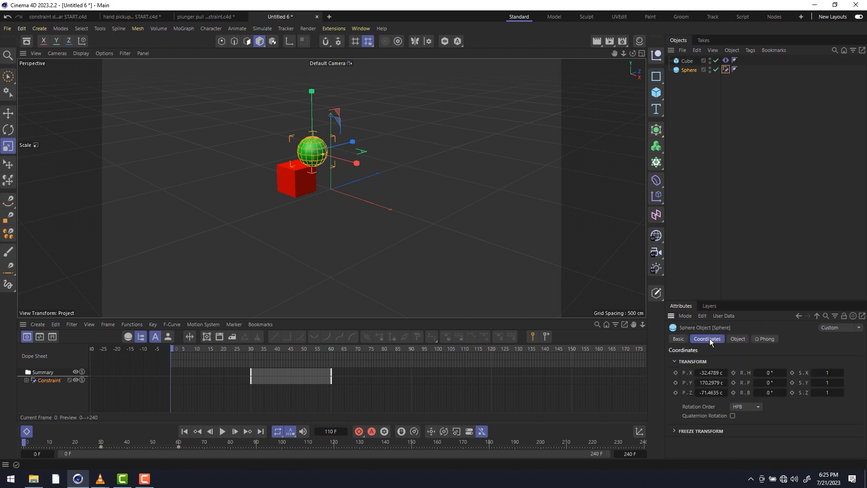
{"action": "left_click", "coordinate": [685, 377]}
{"action": "right_click", "coordinate": [726, 372]}
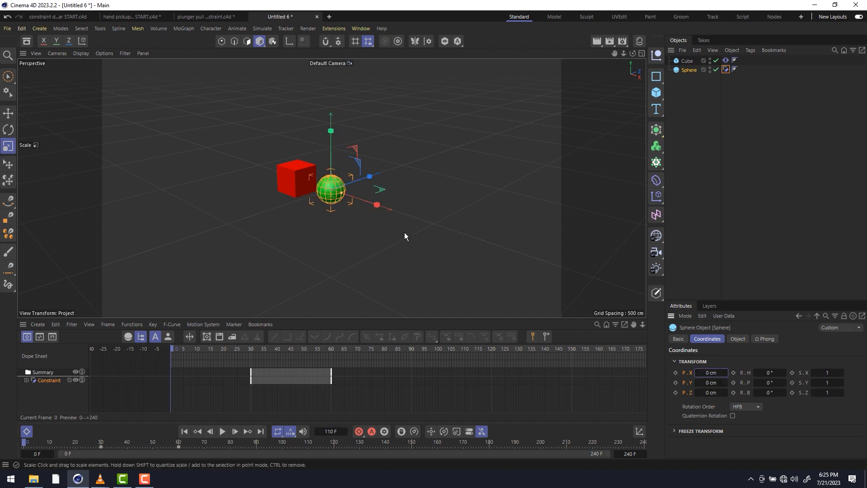
{"action": "left_click", "coordinate": [676, 382]}
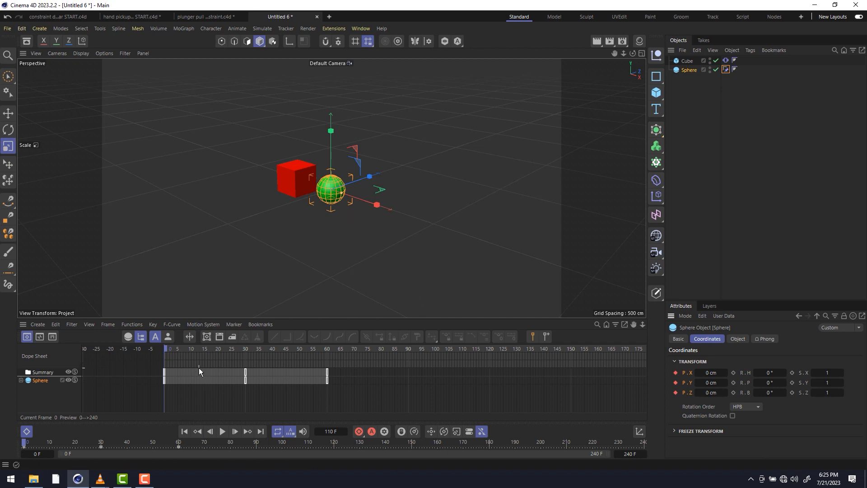
Step: Play and scrub the animation from the sphere's origin position, and check the Constraint tag's Transform strength
{"action": "left_click", "coordinate": [222, 431]}
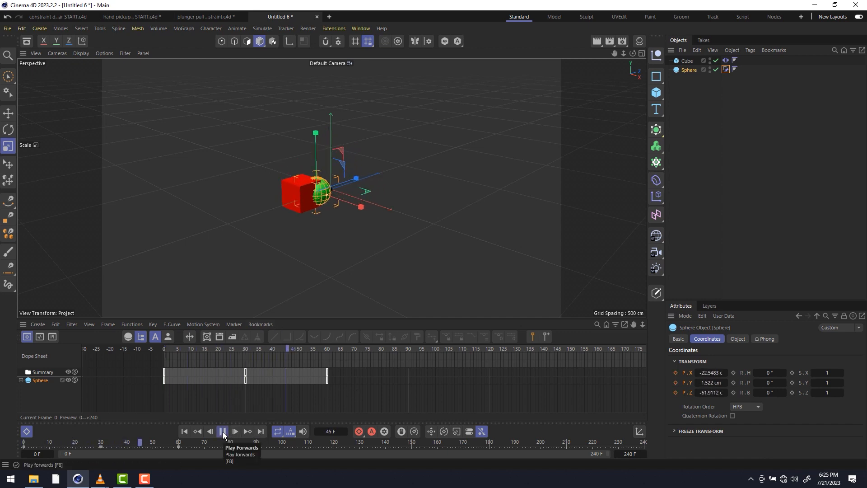
{"action": "left_click", "coordinate": [223, 432]}
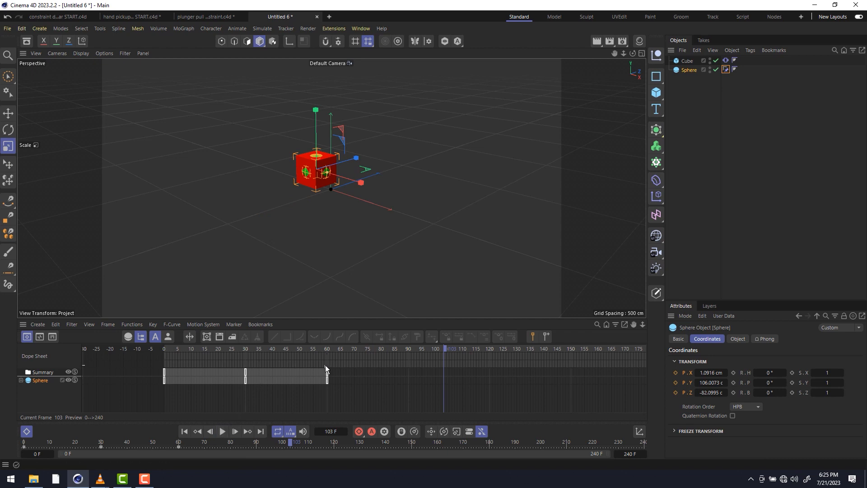
{"action": "key", "text": "shift+f"}
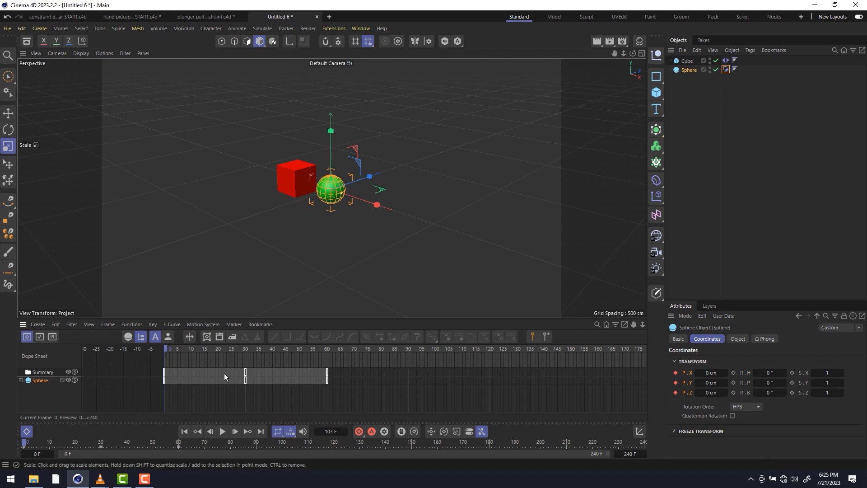
{"action": "left_click_drag", "start_coordinate": [204, 348], "coordinate": [334, 378]}
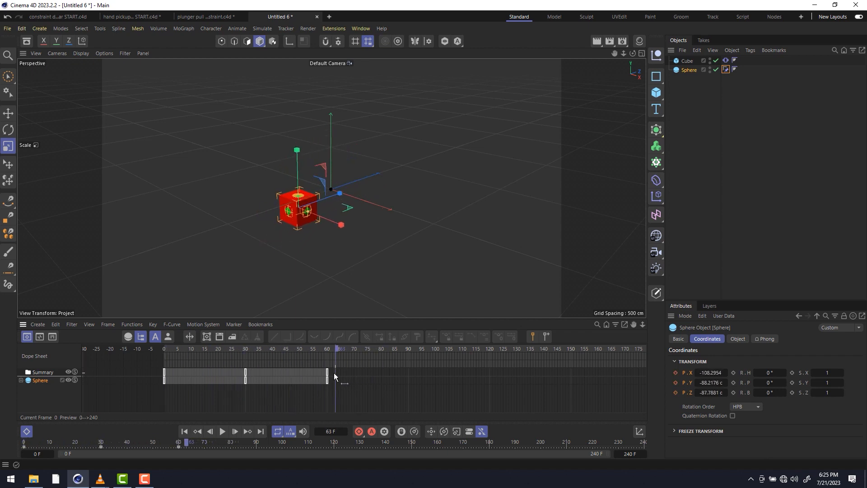
{"action": "left_click", "coordinate": [725, 69]}
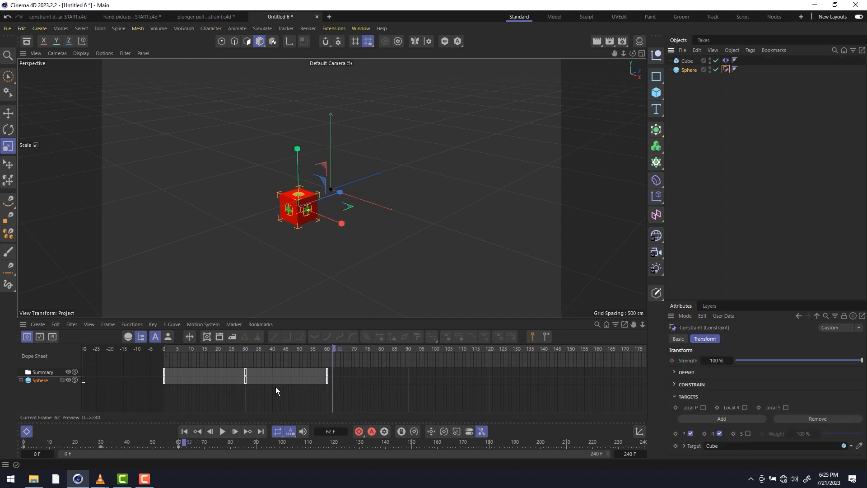
{"action": "left_click_drag", "start_coordinate": [332, 348], "coordinate": [379, 364]}
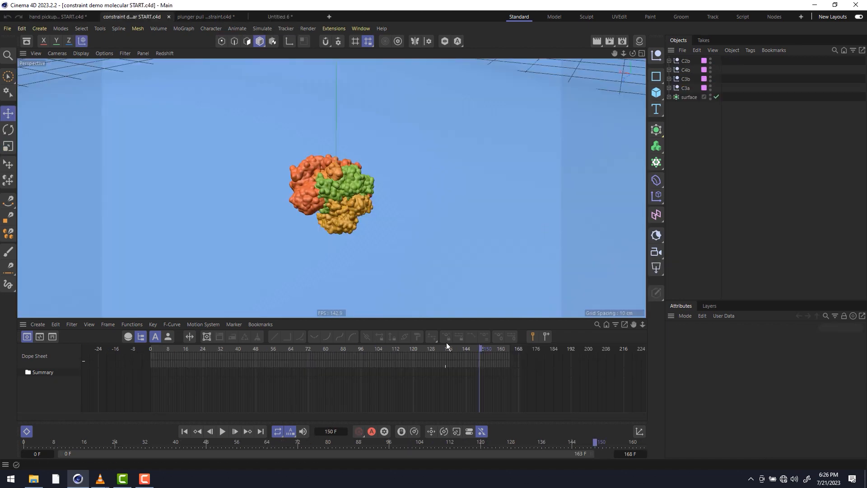
Step: Switch to VLC, view the complement pathway.mp4 reference at the 7-second mark, and return to Cinema 4D
{"action": "key", "text": "alt+Tab"}
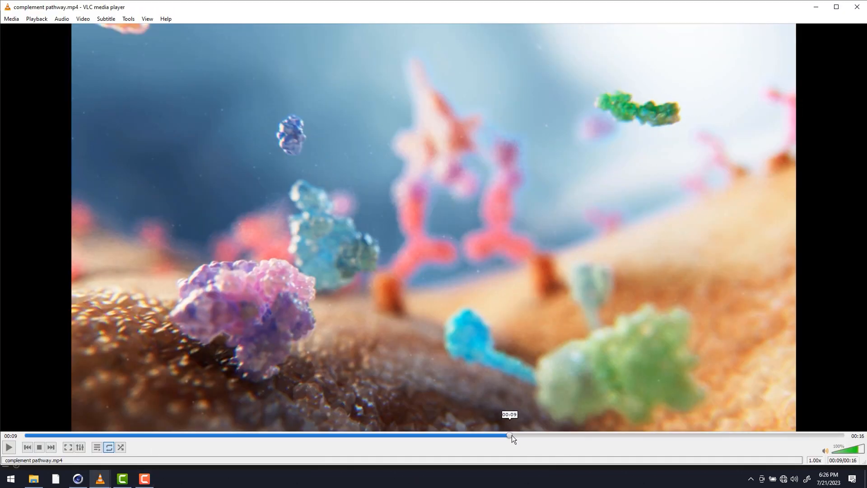
{"action": "left_click_drag", "start_coordinate": [511, 435], "coordinate": [418, 436]}
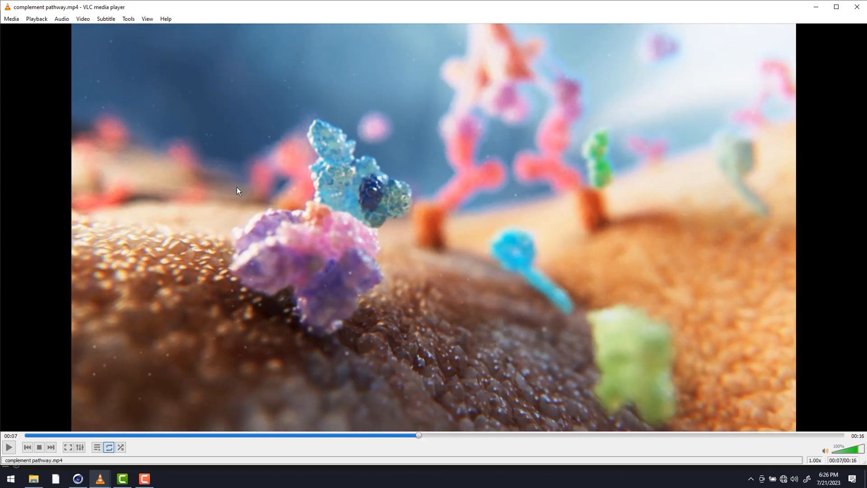
{"action": "key", "text": "alt+Tab"}
Step: Examine the molecular complex made of the C2b, C4b, C3b and C3a nulls up close from different angles
{"action": "left_click_drag", "start_coordinate": [733, 64], "coordinate": [682, 91]}
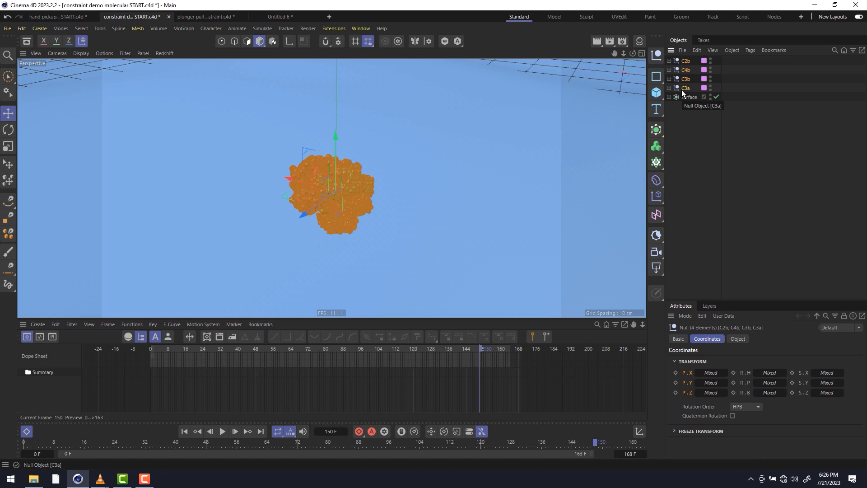
{"action": "key", "text": "w"}
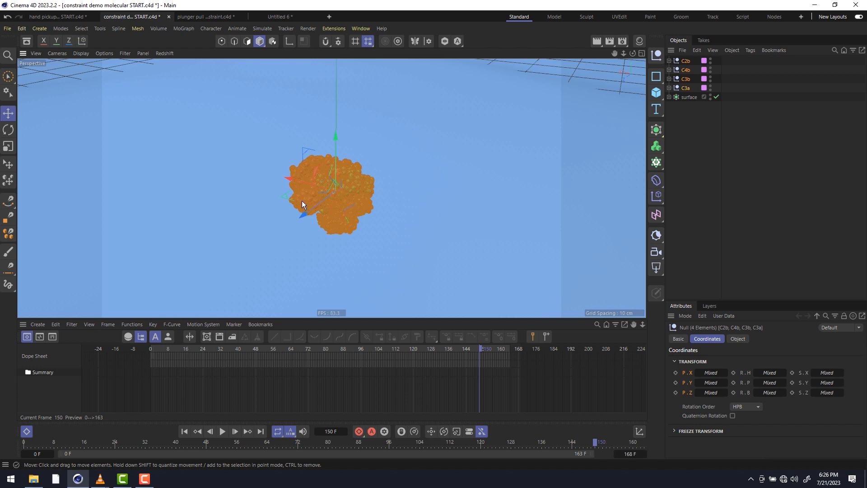
{"action": "right_click_drag", "start_coordinate": [335, 188], "coordinate": [350, 186], "text": "alt"}
{"action": "left_click_drag", "start_coordinate": [346, 199], "coordinate": [353, 171], "text": "alt"}
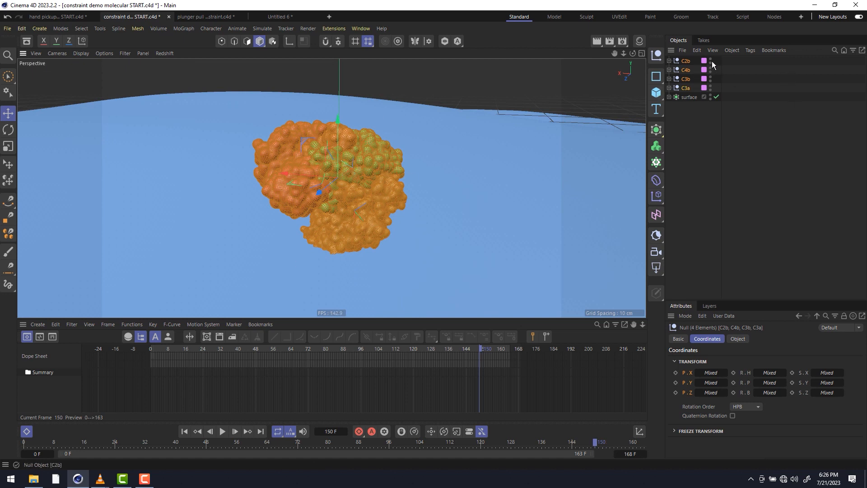
{"action": "left_click", "coordinate": [727, 64]}
{"action": "left_click_drag", "start_coordinate": [318, 162], "coordinate": [329, 166], "text": "alt"}
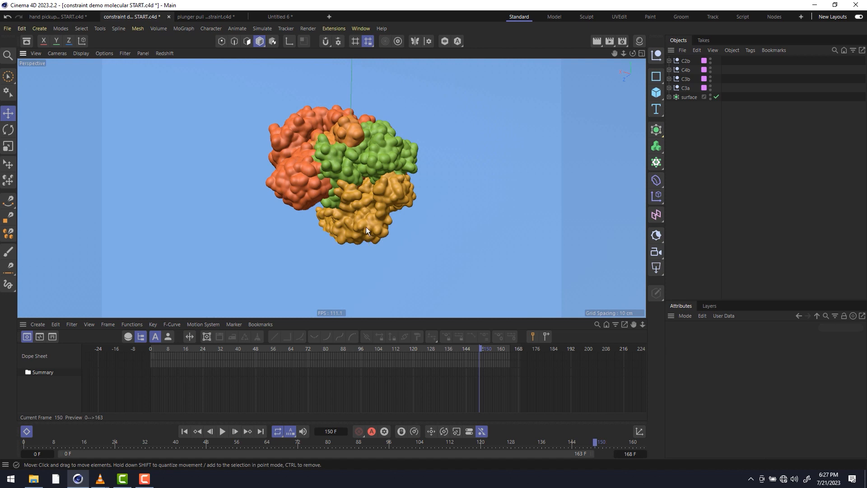
{"action": "scroll", "coordinate": [328, 213], "scroll_direction": "down", "scroll_amount": 5}
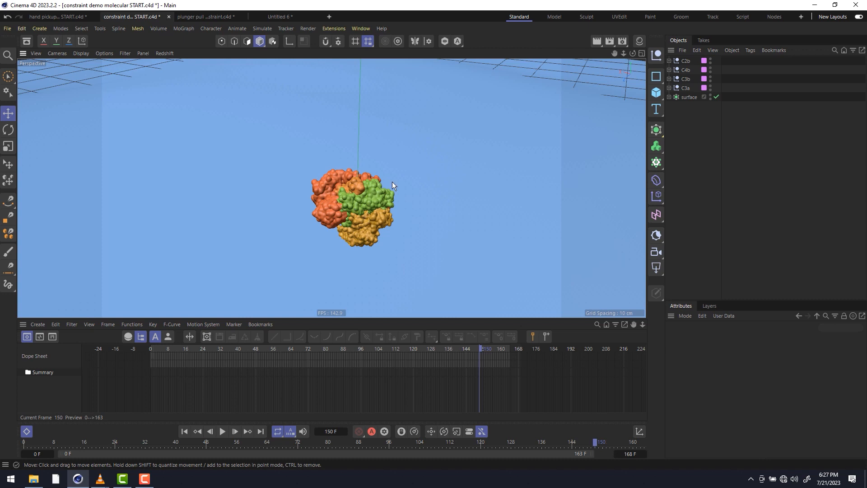
Step: Generate matching nulls for C2b, C4b, C3b and C3a with the Convert to Nulls command
{"action": "left_click_drag", "start_coordinate": [732, 60], "coordinate": [686, 89]}
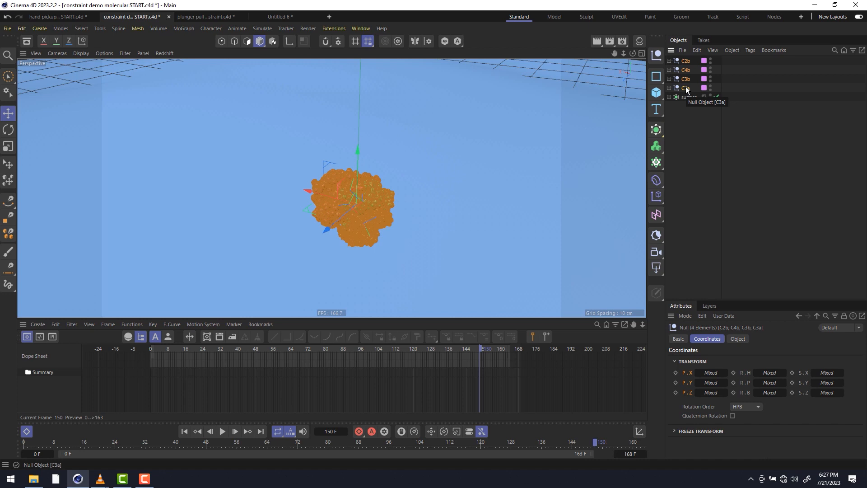
{"action": "key", "text": "shift+c"}
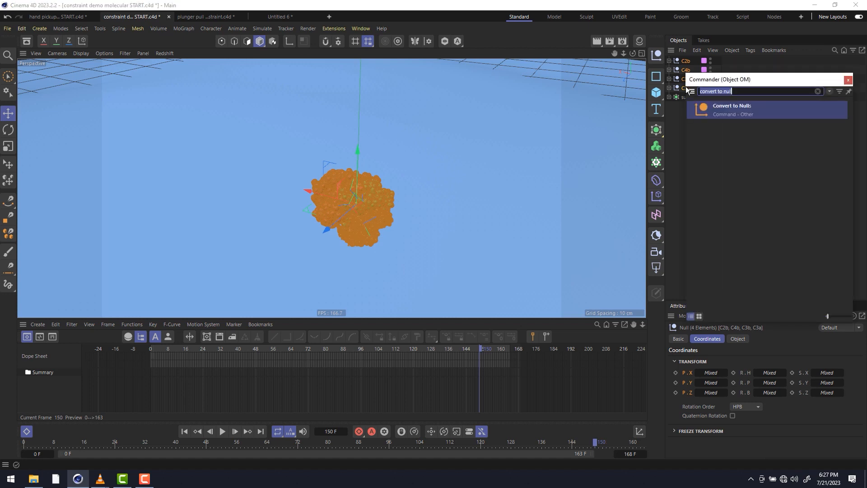
{"action": "key", "text": "Return"}
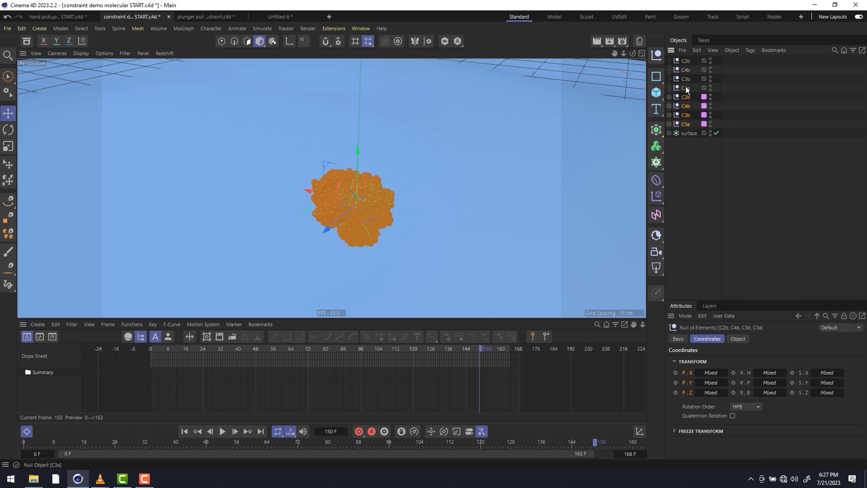
Step: Compare the position of the C4b subunit with its newly created null in the viewport
{"action": "scroll", "coordinate": [353, 195], "scroll_direction": "up", "scroll_amount": 6}
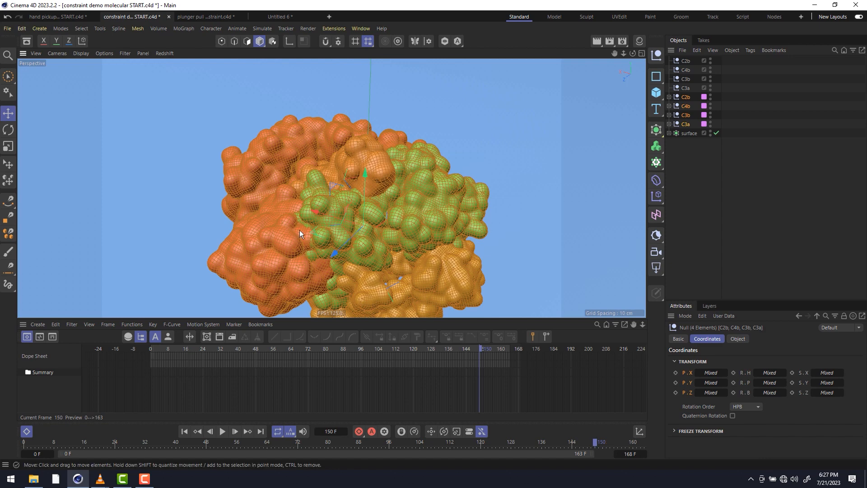
{"action": "middle_click_drag", "start_coordinate": [299, 230], "coordinate": [336, 186], "text": "alt"}
{"action": "left_click", "coordinate": [685, 106]}
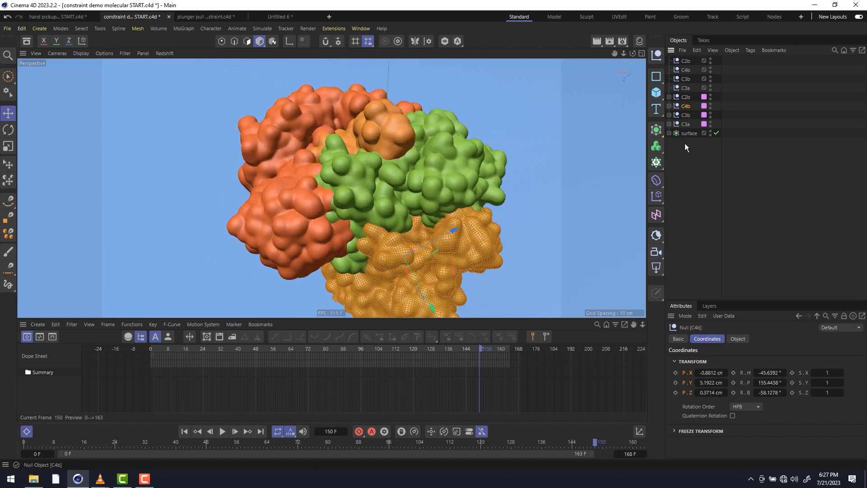
{"action": "middle_click_drag", "start_coordinate": [415, 213], "coordinate": [383, 158], "text": "alt"}
{"action": "mouse_move", "coordinate": [389, 193]}
{"action": "left_mouse_down", "text": "alt"}
{"action": "mouse_move", "coordinate": [356, 191]}
{"action": "mouse_move", "coordinate": [378, 186]}
{"action": "left_mouse_up", "text": "alt"}
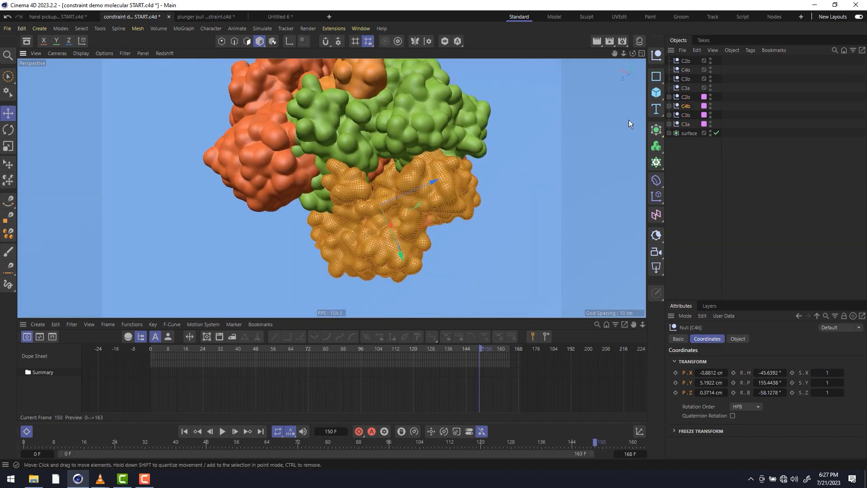
{"action": "left_click", "coordinate": [684, 70]}
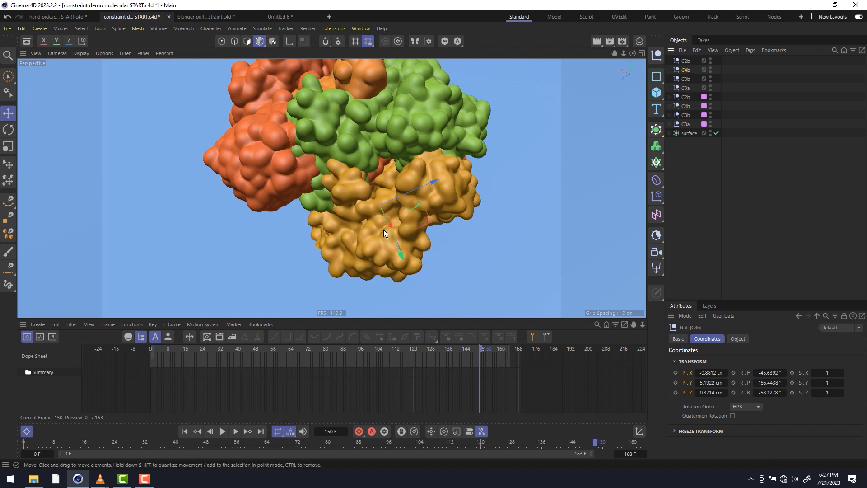
{"action": "left_click_drag", "start_coordinate": [394, 240], "coordinate": [372, 237], "text": "alt"}
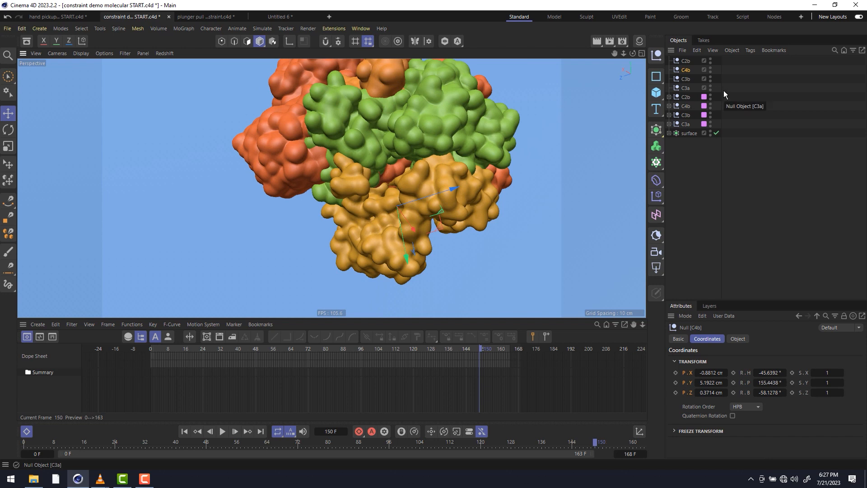
Step: Add the suffix _dest to the names of the four new nulls with the Naming Tool
{"action": "left_click_drag", "start_coordinate": [724, 90], "coordinate": [674, 59]}
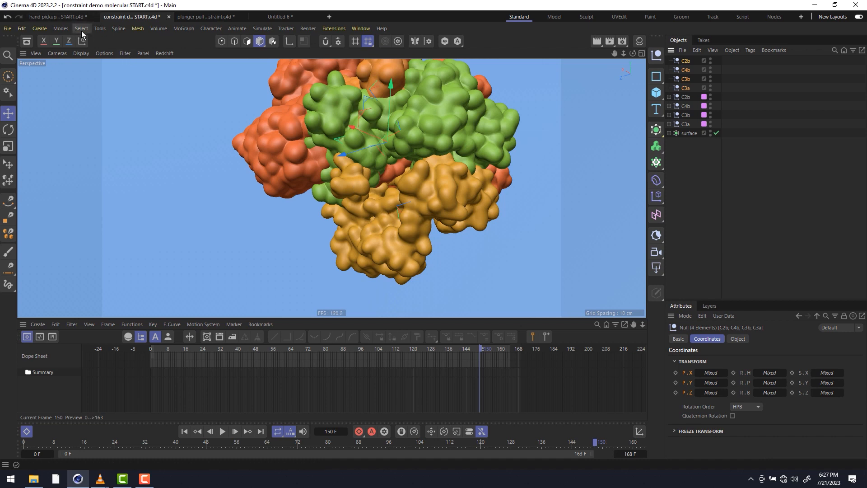
{"action": "left_click", "coordinate": [100, 28]}
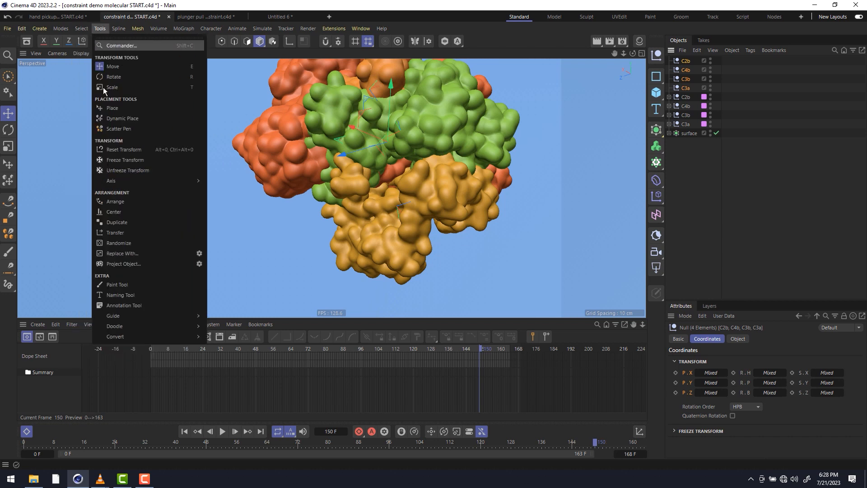
{"action": "left_click", "coordinate": [110, 289]}
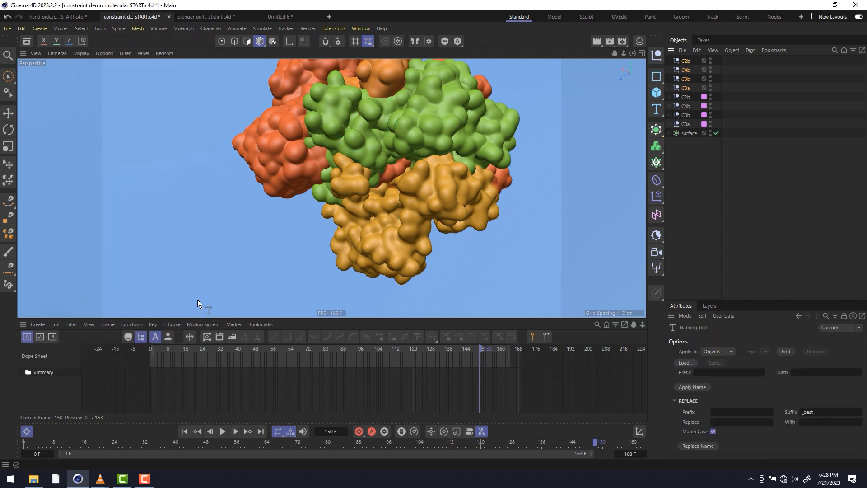
{"action": "left_click", "coordinate": [712, 445]}
{"action": "left_click", "coordinate": [734, 68]}
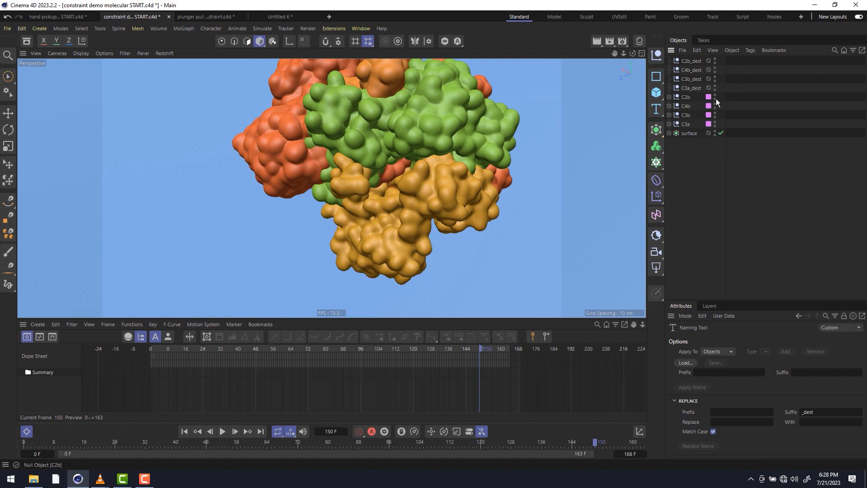
Step: Hide the C2b, C3b and C3a molecules while keeping C4b and the surface visible
{"action": "left_click", "coordinate": [714, 112], "text": "alt"}
{"action": "left_click_drag", "start_coordinate": [715, 112], "coordinate": [714, 132], "text": "alt"}
{"action": "left_click_drag", "start_coordinate": [391, 221], "coordinate": [416, 214], "text": "alt"}
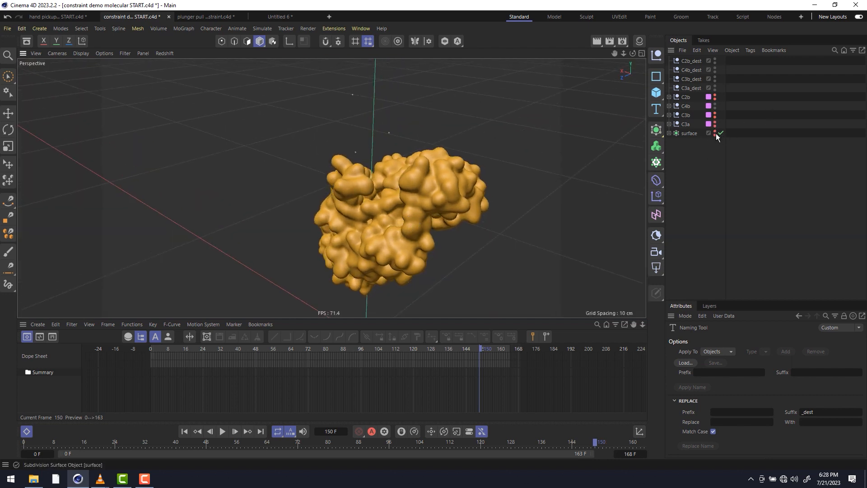
{"action": "left_click", "coordinate": [715, 132], "text": "alt"}
Step: Switch C4b to the world coordinate system and compare its placement with C4b_dest
{"action": "right_click_drag", "start_coordinate": [432, 212], "coordinate": [408, 202], "text": "alt"}
{"action": "middle_click_drag", "start_coordinate": [408, 202], "coordinate": [388, 134], "text": "alt"}
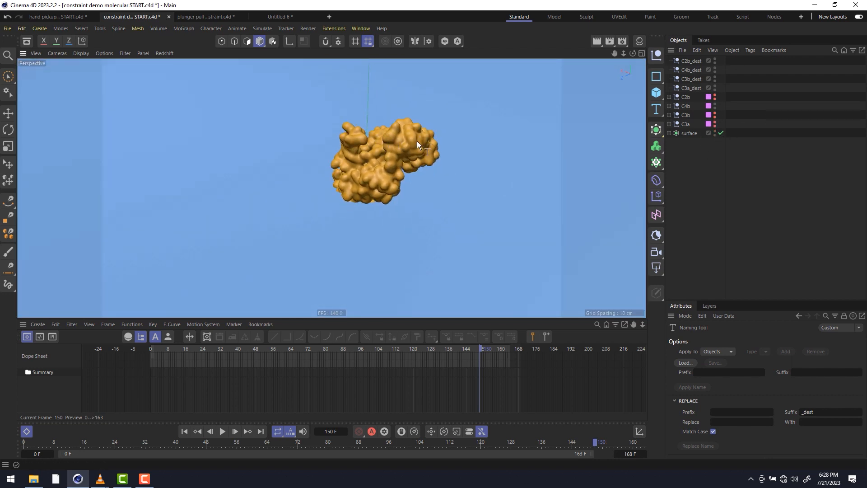
{"action": "mouse_move", "coordinate": [416, 144]}
{"action": "left_mouse_down", "text": "alt"}
{"action": "mouse_move", "coordinate": [433, 138]}
{"action": "mouse_move", "coordinate": [408, 149]}
{"action": "left_mouse_up", "text": "alt"}
{"action": "left_click", "coordinate": [685, 106]}
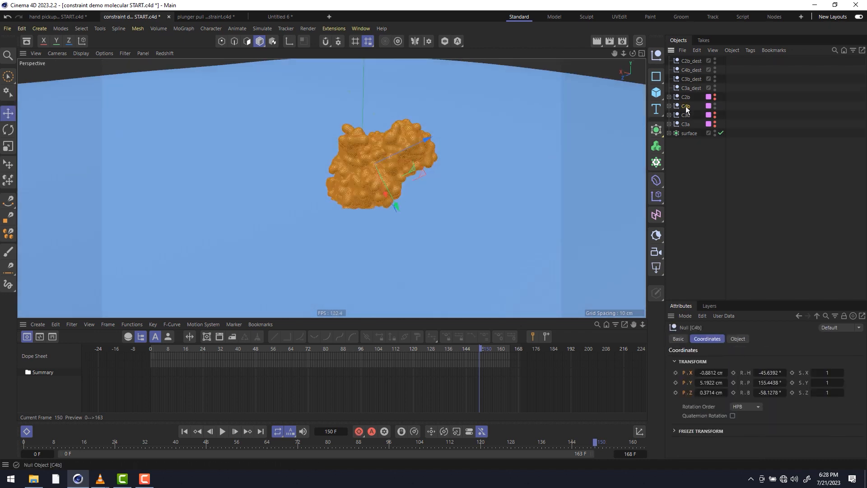
{"action": "right_click", "coordinate": [686, 106]}
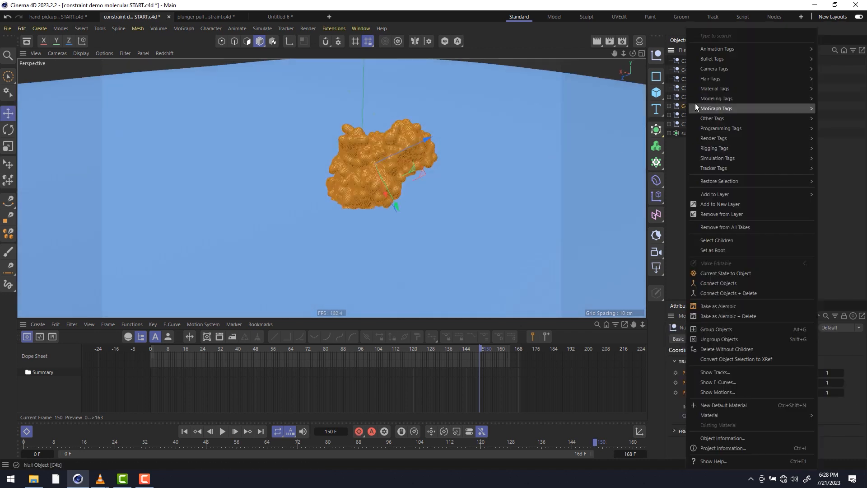
{"action": "left_click", "coordinate": [682, 108]}
{"action": "key", "text": "w"}
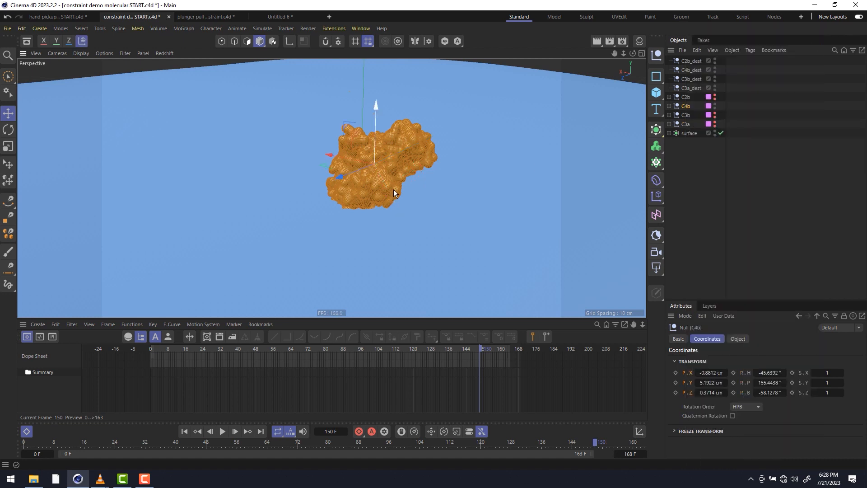
{"action": "left_click_drag", "start_coordinate": [379, 163], "coordinate": [363, 134], "text": "alt"}
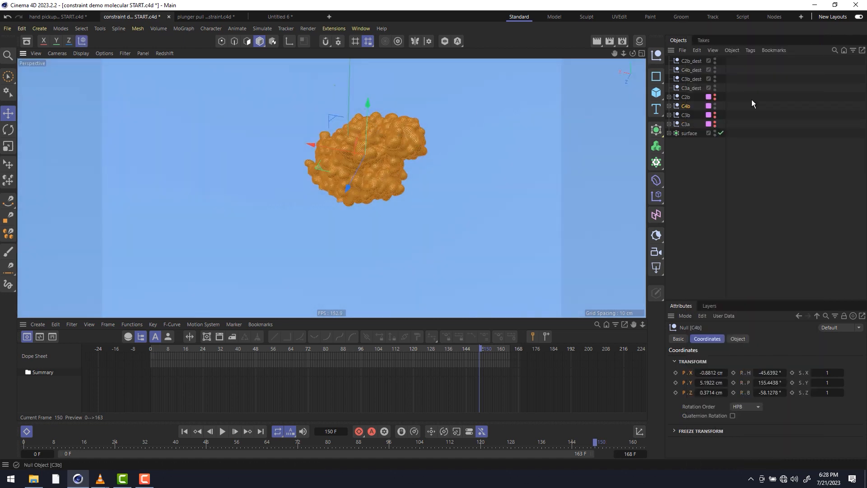
{"action": "left_click", "coordinate": [691, 69]}
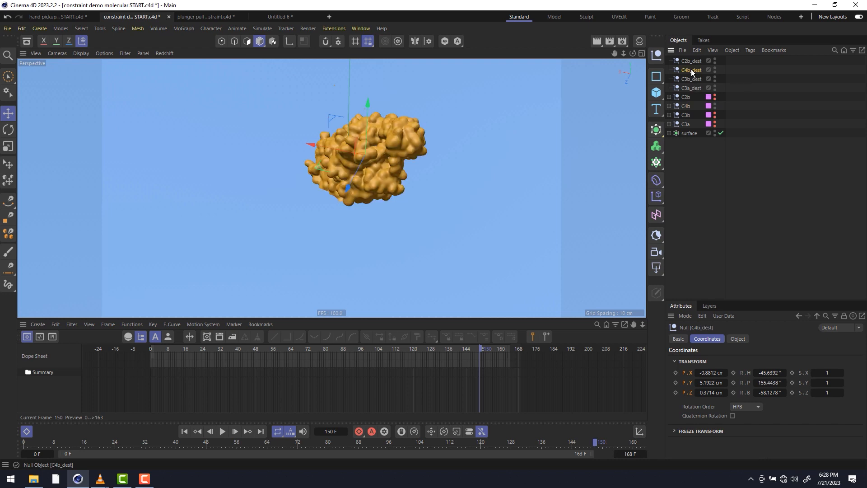
Step: Move C4b off the surface to about X -3.07, Y 6.86, Z -1.29 cm and rotate it to about H -5.3°, P 166.2°, B -29.6°
{"action": "left_click", "coordinate": [687, 105]}
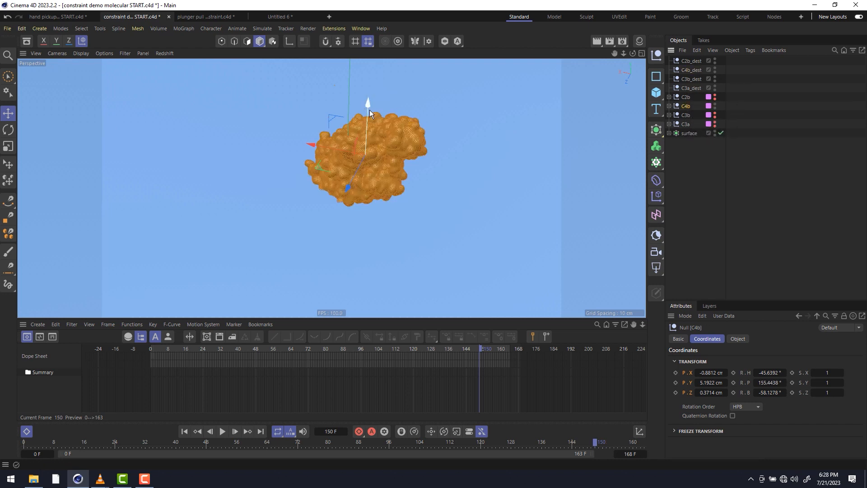
{"action": "left_click_drag", "start_coordinate": [369, 109], "coordinate": [382, 82]}
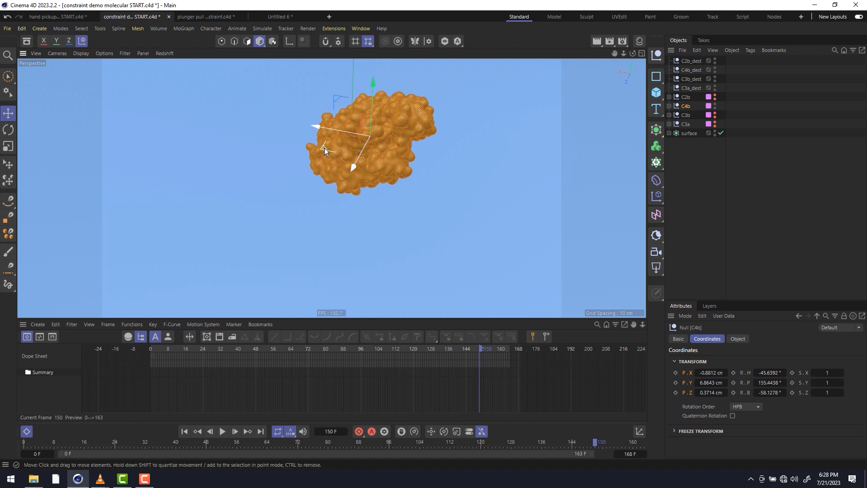
{"action": "left_click_drag", "start_coordinate": [325, 147], "coordinate": [440, 152]}
{"action": "key", "text": "r"}
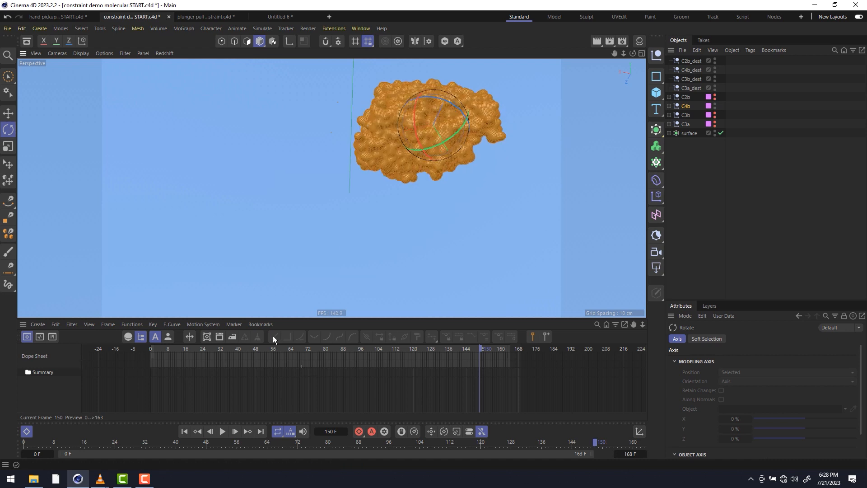
Step: Go to frame 60 and keyframe C4b's position and rotation
{"action": "left_click_drag", "start_coordinate": [256, 349], "coordinate": [283, 351]}
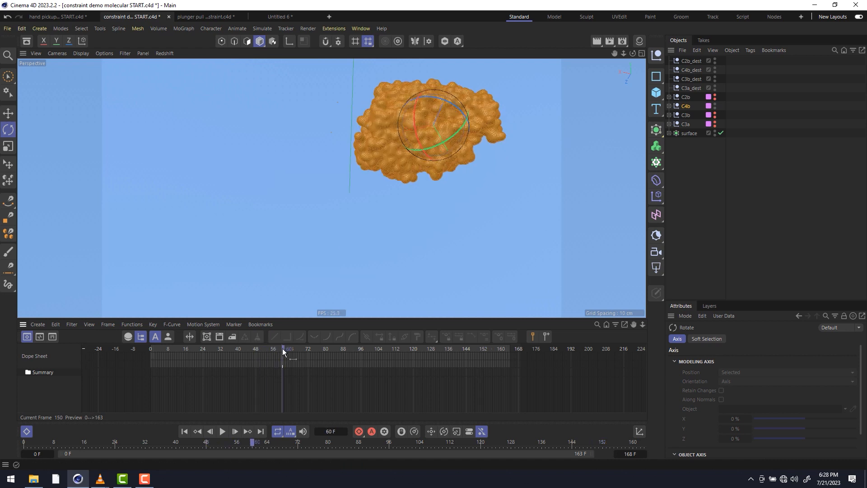
{"action": "left_click", "coordinate": [685, 107]}
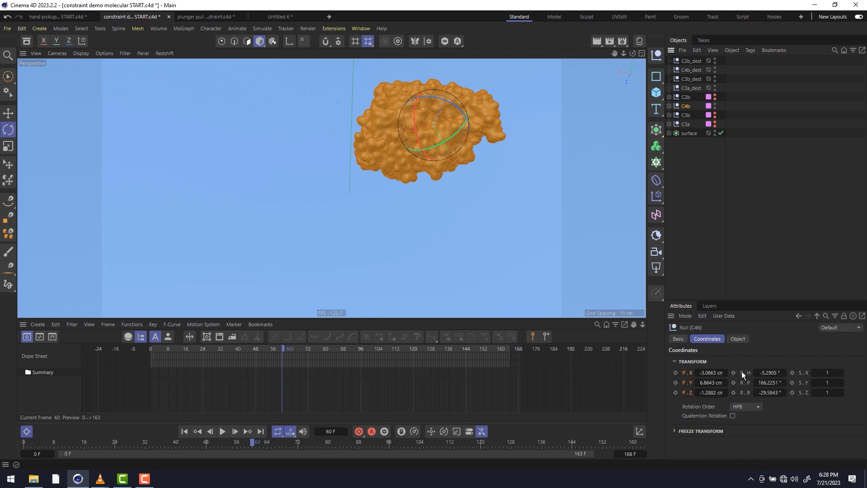
{"action": "key", "text": "F9"}
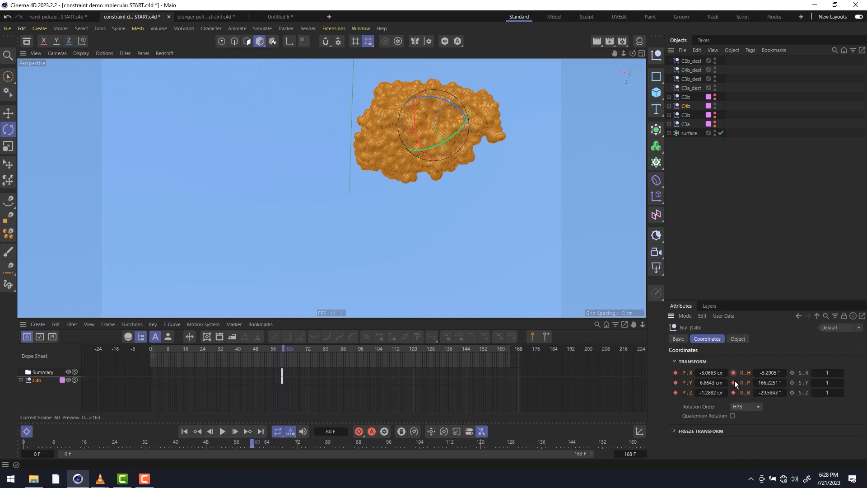
Step: Add a Constraint tag to C4b, enable its Transform constraint and set C4b_dest as the target
{"action": "right_click", "coordinate": [685, 111]}
{"action": "mouse_move", "coordinate": [713, 147]}
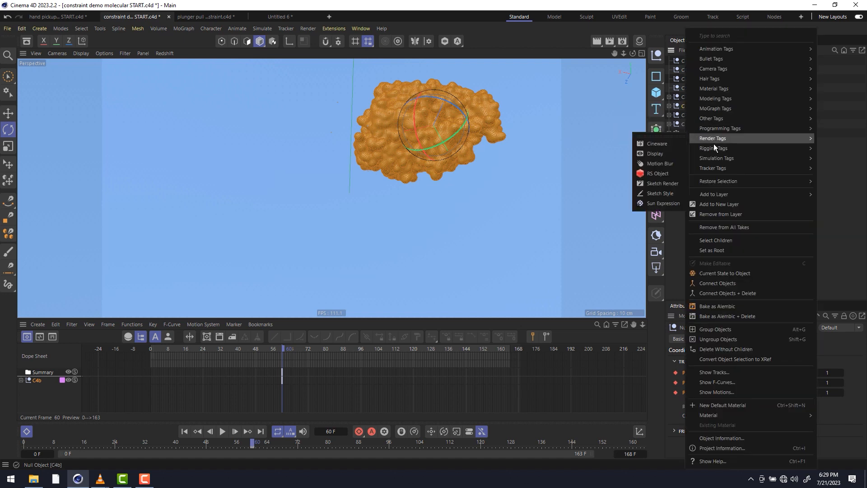
{"action": "left_click", "coordinate": [667, 194]}
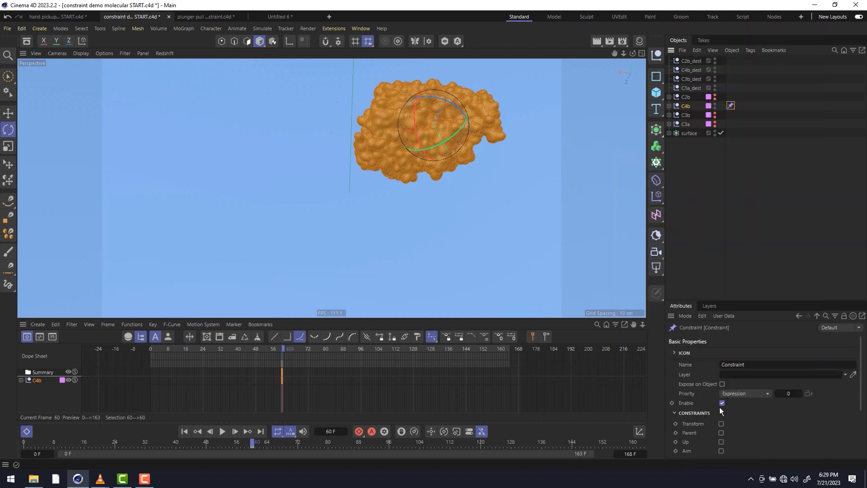
{"action": "left_click", "coordinate": [721, 424]}
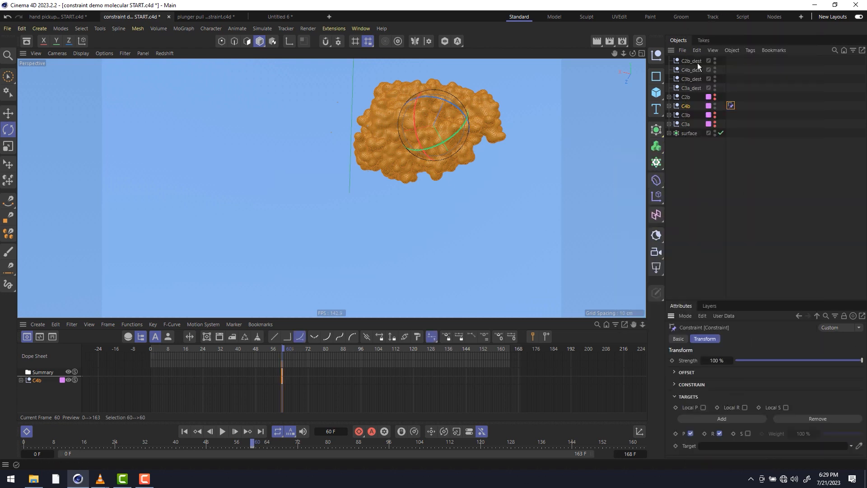
{"action": "left_click_drag", "start_coordinate": [699, 71], "coordinate": [731, 447]}
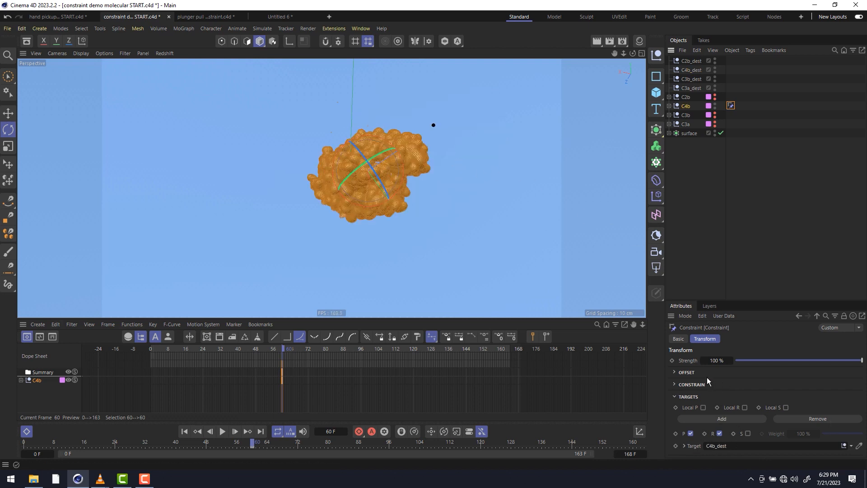
Step: Keyframe the Transform constraint's strength at 100% on frame 60 and at 0% on about frame 52
{"action": "left_click", "coordinate": [672, 360]}
{"action": "left_click", "coordinate": [270, 348]}
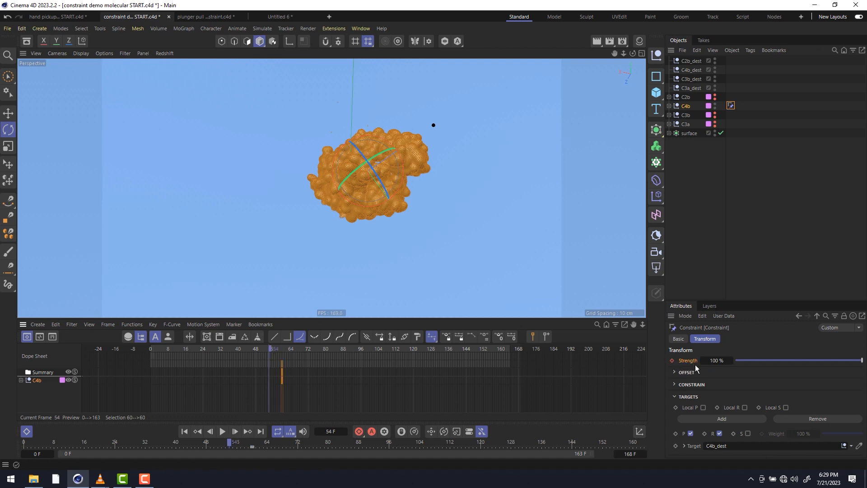
{"action": "left_click_drag", "start_coordinate": [809, 361], "coordinate": [667, 362]}
{"action": "left_click", "coordinate": [672, 360]}
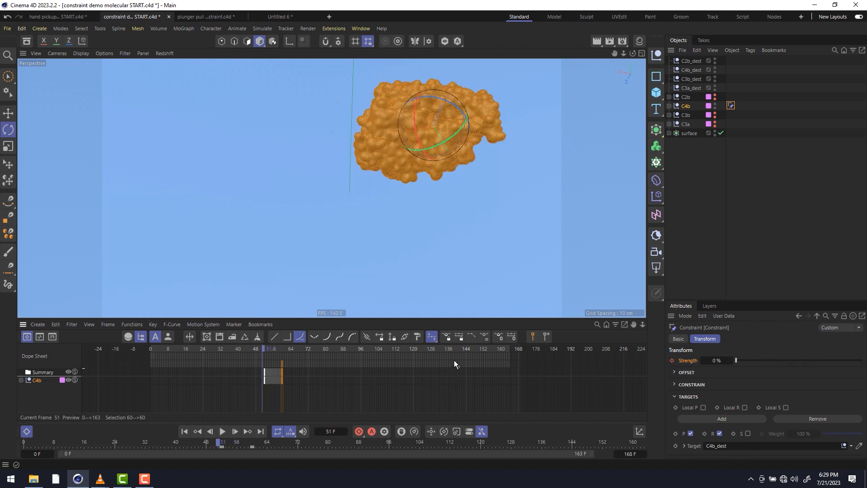
Step: At frame 0, move C4b to about X -7.28, Y 7.58, Z -6.09 cm and rotate it to about H 4.4°, P 190.7°, B -14.3°
{"action": "key", "text": "f"}
{"action": "key", "text": "g"}
{"action": "left_click_drag", "start_coordinate": [264, 349], "coordinate": [113, 361]}
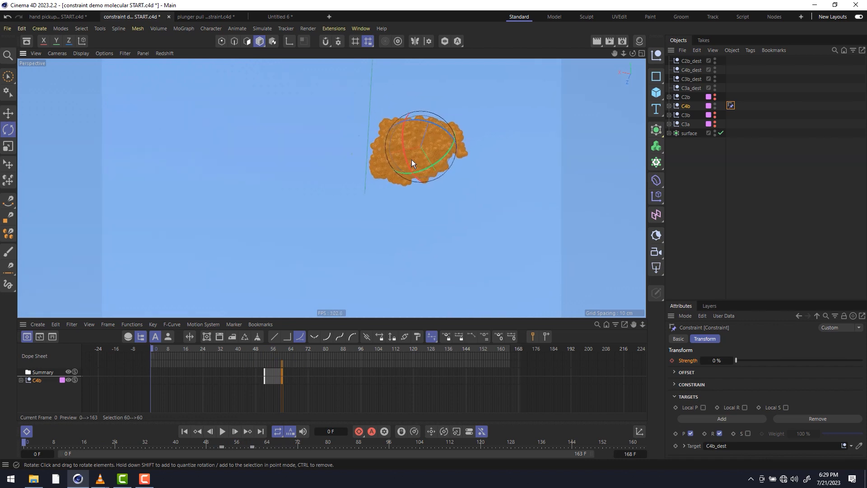
{"action": "key", "text": "e"}
{"action": "left_click_drag", "start_coordinate": [380, 164], "coordinate": [469, 90]}
{"action": "left_click", "coordinate": [686, 107]}
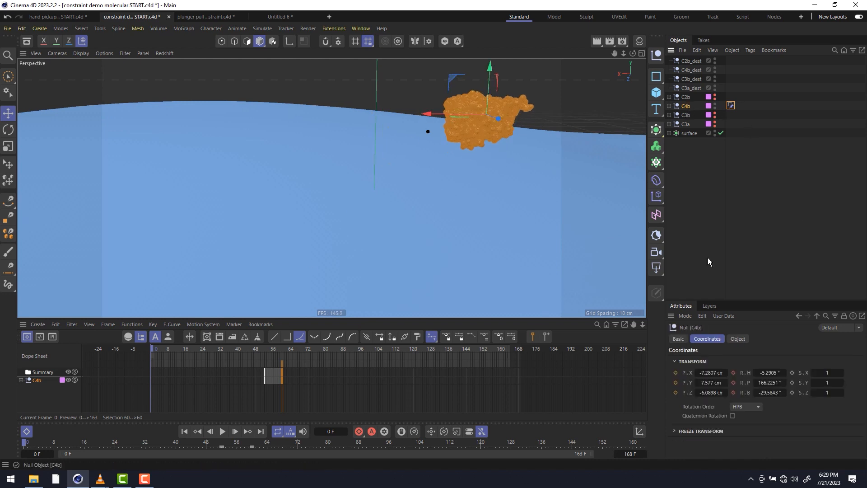
{"action": "key", "text": "r"}
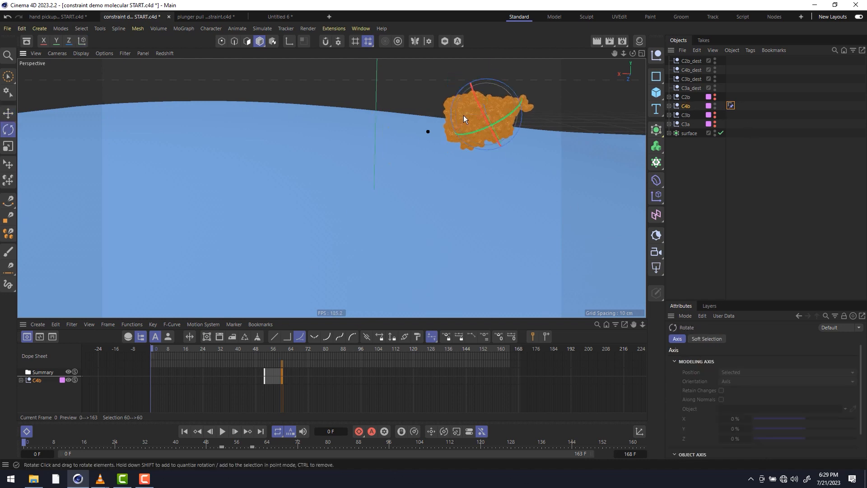
{"action": "left_click_drag", "start_coordinate": [470, 108], "coordinate": [481, 92]}
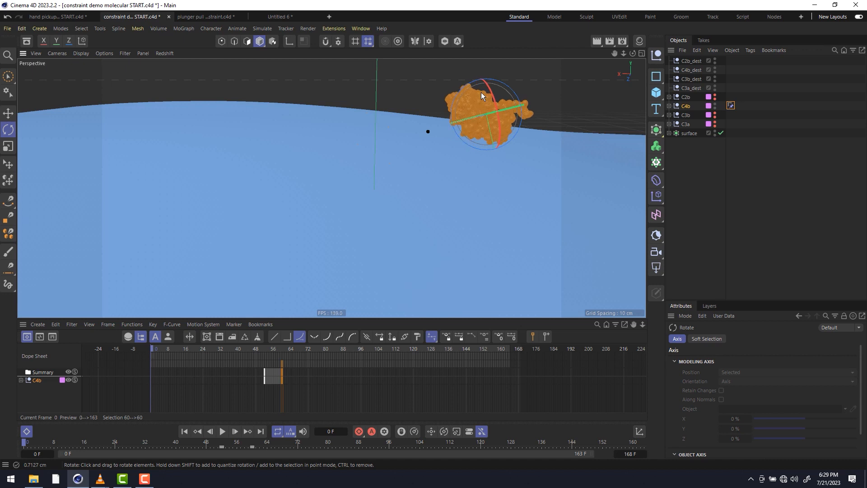
{"action": "left_click", "coordinate": [685, 107]}
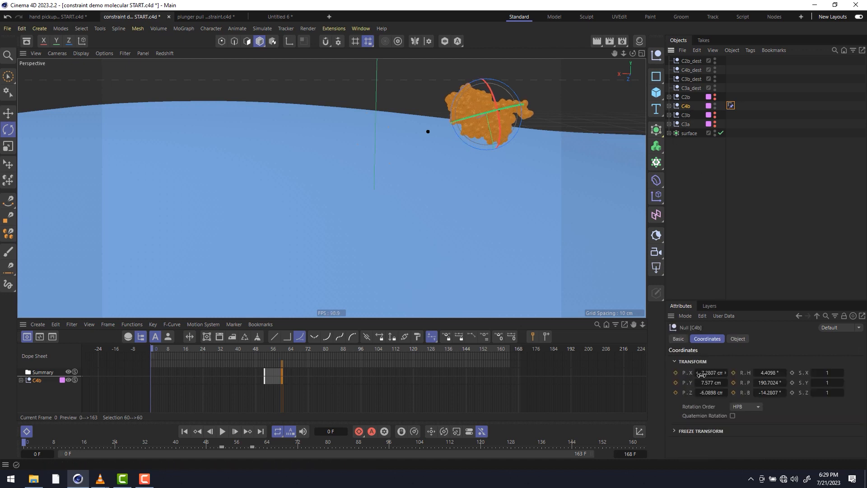
Step: Keyframe C4b's position and rotation at frame 0, turn on Autokeying and scrub through the animation
{"action": "left_click", "coordinate": [675, 373]}
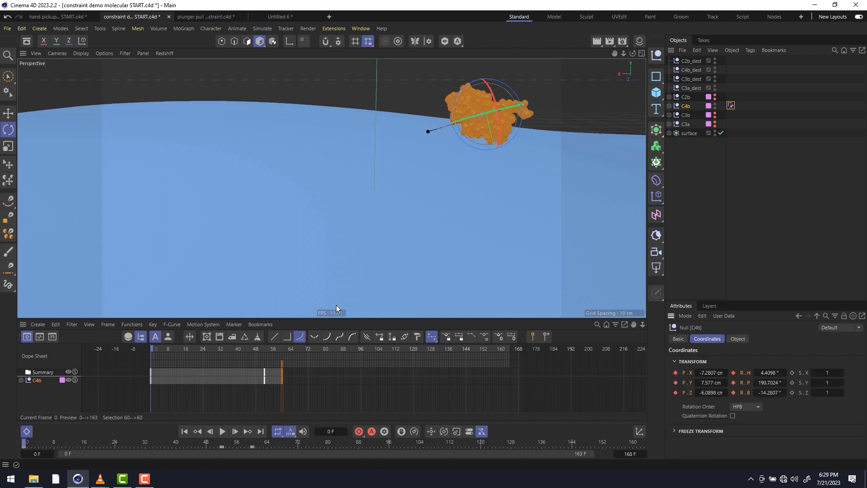
{"action": "left_click", "coordinate": [371, 431]}
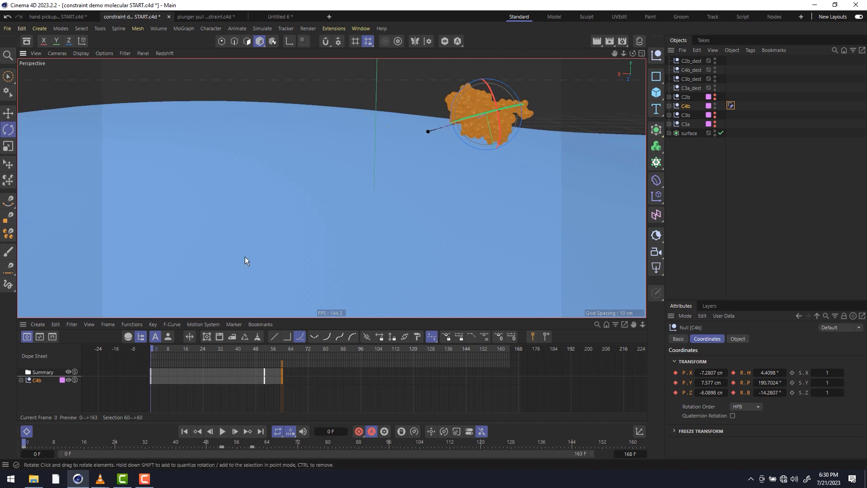
{"action": "key", "text": "6"}
{"action": "left_click_drag", "start_coordinate": [245, 257], "coordinate": [536, 256]}
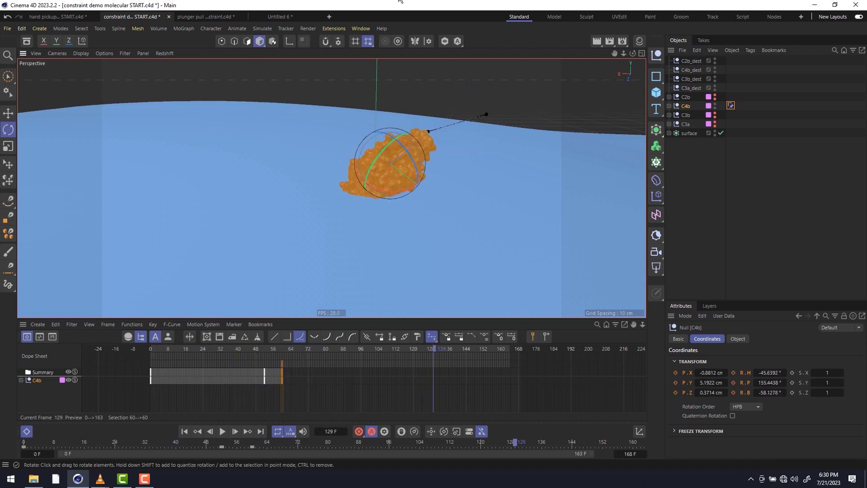
Step: Unhide C2b, select it and go to frame 84
{"action": "left_click", "coordinate": [715, 97], "text": "alt"}
{"action": "left_click", "coordinate": [689, 98]}
{"action": "left_click_drag", "start_coordinate": [400, 153], "coordinate": [443, 166], "text": "alt"}
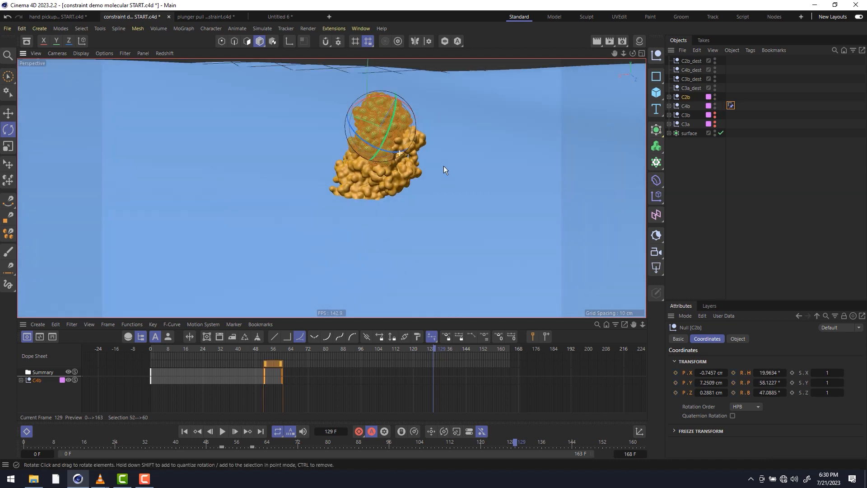
{"action": "left_click", "coordinate": [335, 349]}
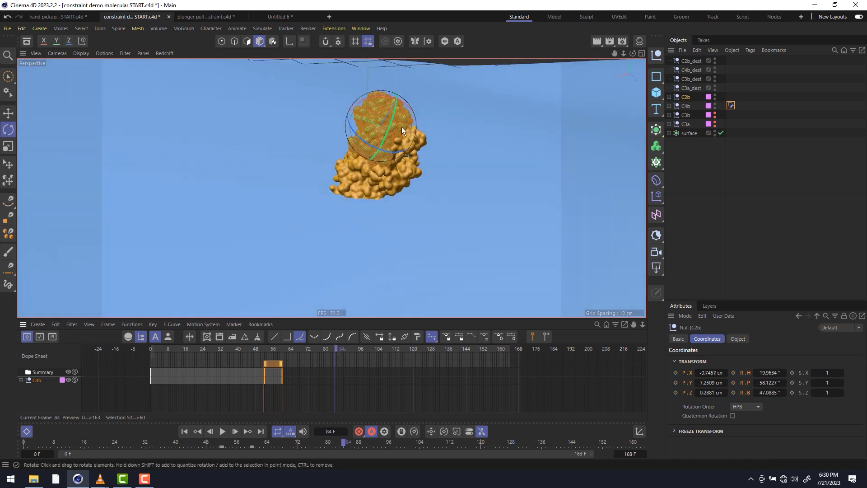
Step: Lift C2b off C4b to about Y 9.0, Z -1.16 cm, rotated about H -64.4°, P 67.4°, B 119.1°, and keyframe its position and rotation
{"action": "key", "text": "e"}
{"action": "left_click_drag", "start_coordinate": [395, 124], "coordinate": [369, 218], "text": "alt"}
{"action": "left_click_drag", "start_coordinate": [294, 156], "coordinate": [267, 116]}
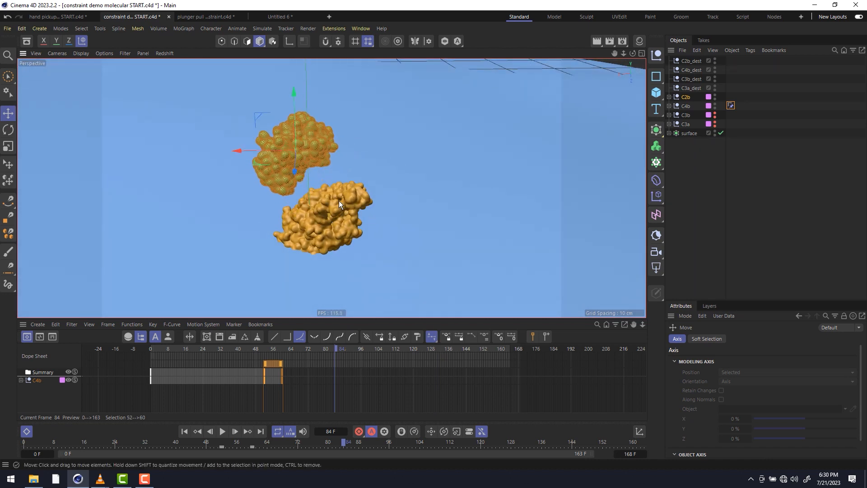
{"action": "left_click_drag", "start_coordinate": [295, 172], "coordinate": [295, 126]}
{"action": "key", "text": "r"}
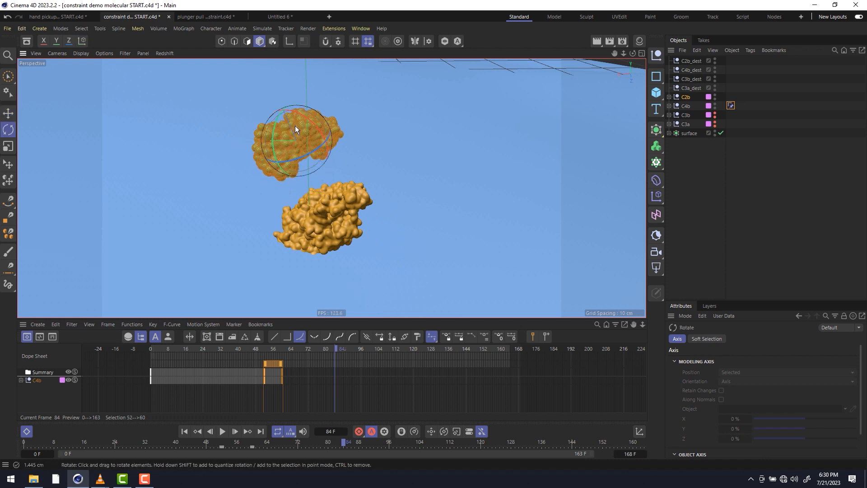
{"action": "left_click", "coordinate": [686, 97]}
{"action": "key", "text": "F9"}
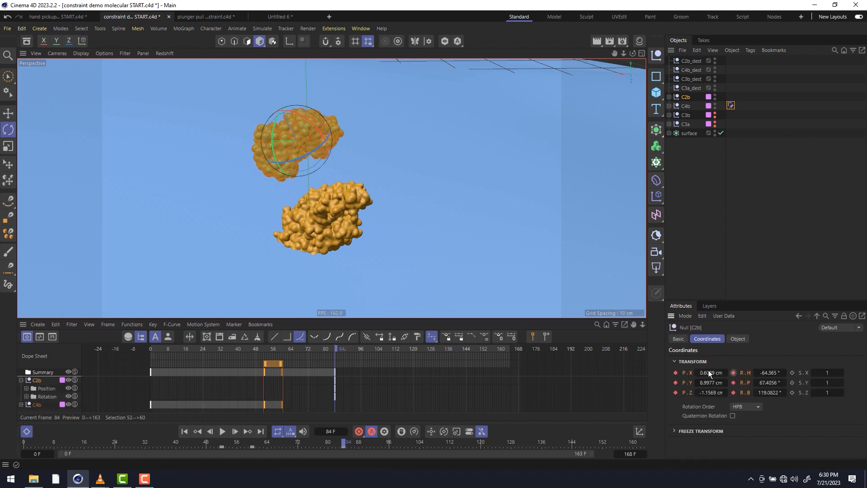
Step: Add a Constraint tag to C2b, enable its Transform constraint and set C2b_dest as the target
{"action": "right_click", "coordinate": [690, 97]}
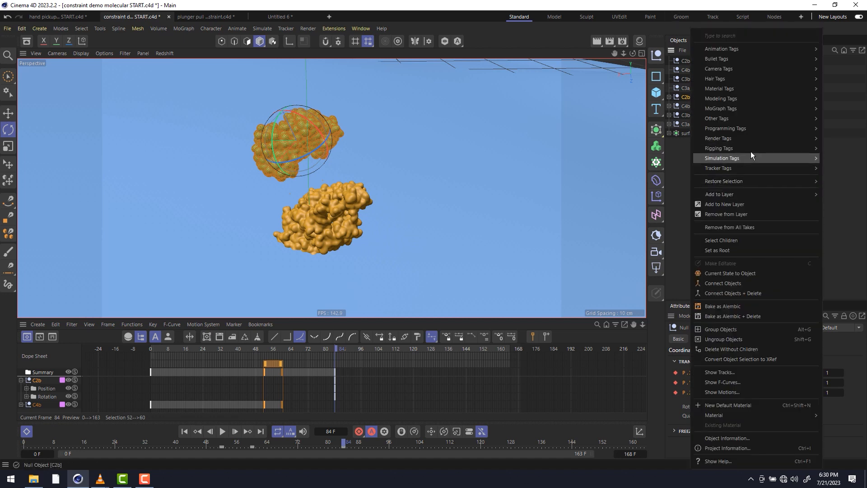
{"action": "mouse_move", "coordinate": [750, 150]}
{"action": "left_click", "coordinate": [674, 194]}
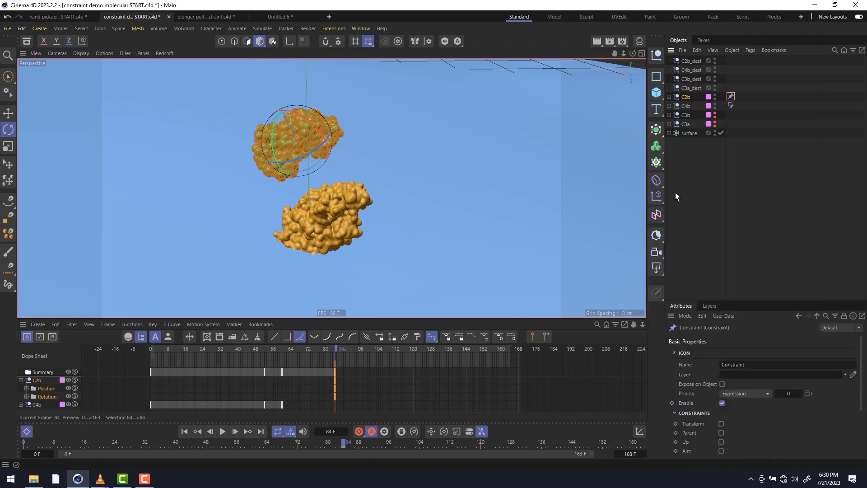
{"action": "left_click", "coordinate": [721, 423]}
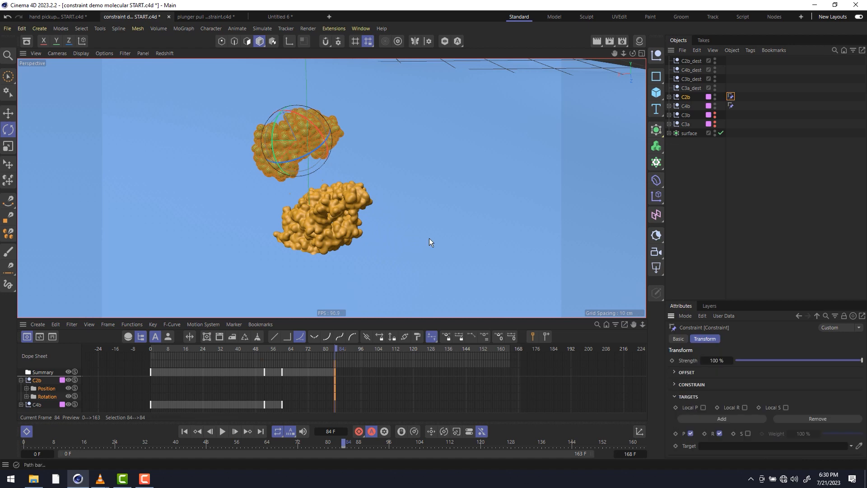
{"action": "left_click_drag", "start_coordinate": [690, 61], "coordinate": [716, 445]}
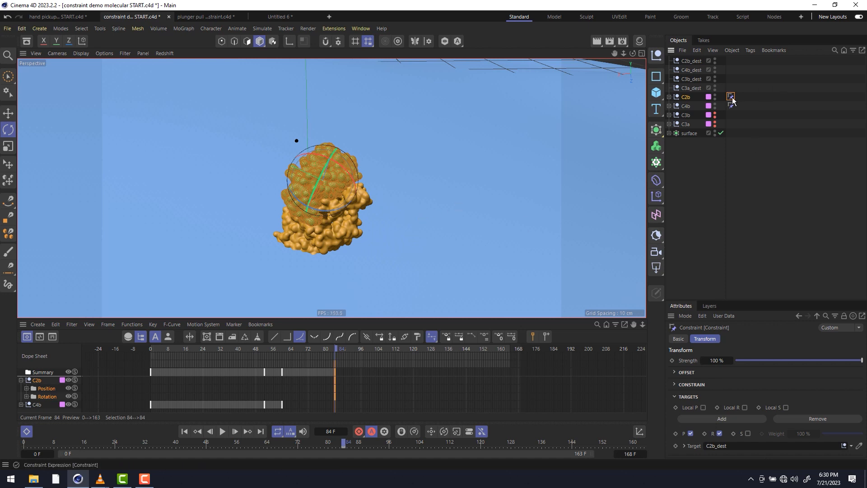
Step: Keyframe the strength of C2b's Transform constraint at 100% on frame 84 and at 0% on frame 76
{"action": "left_click", "coordinate": [672, 360]}
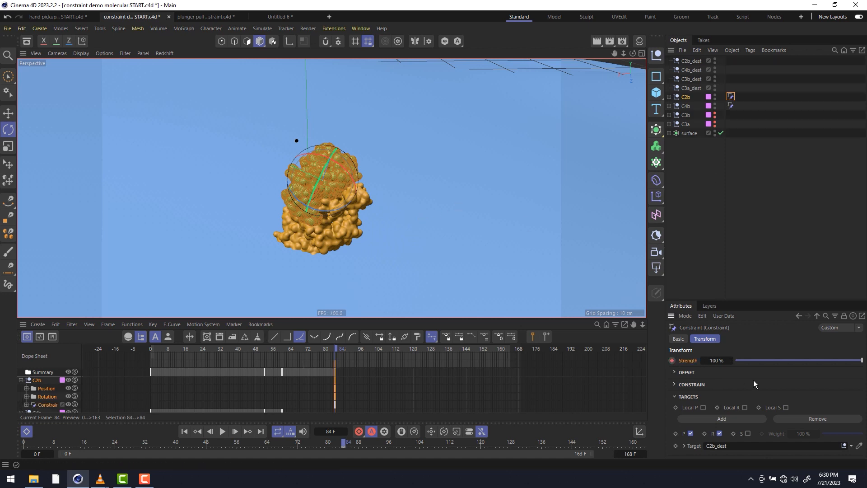
{"action": "left_click", "coordinate": [318, 352]}
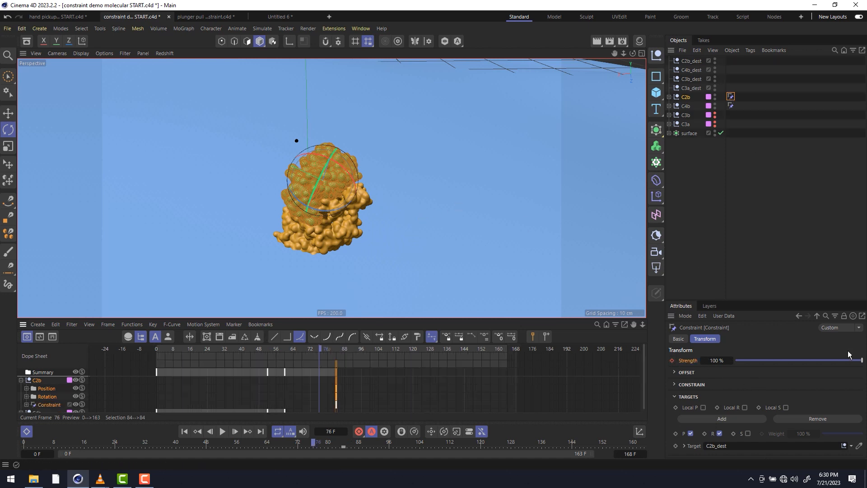
{"action": "left_click_drag", "start_coordinate": [750, 361], "coordinate": [712, 363]}
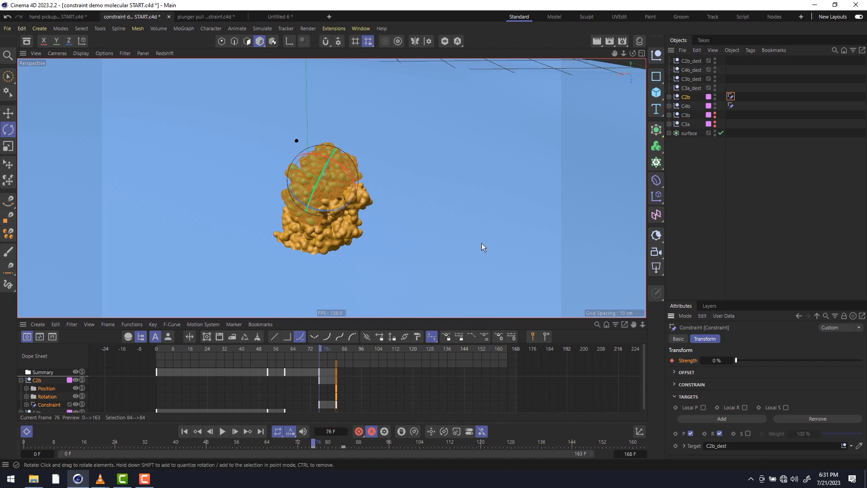
Step: At frame 0, move C2b farther up and away from its frame 84 position with Autokeying, and play back the animation
{"action": "left_click_drag", "start_coordinate": [482, 244], "coordinate": [308, 244]}
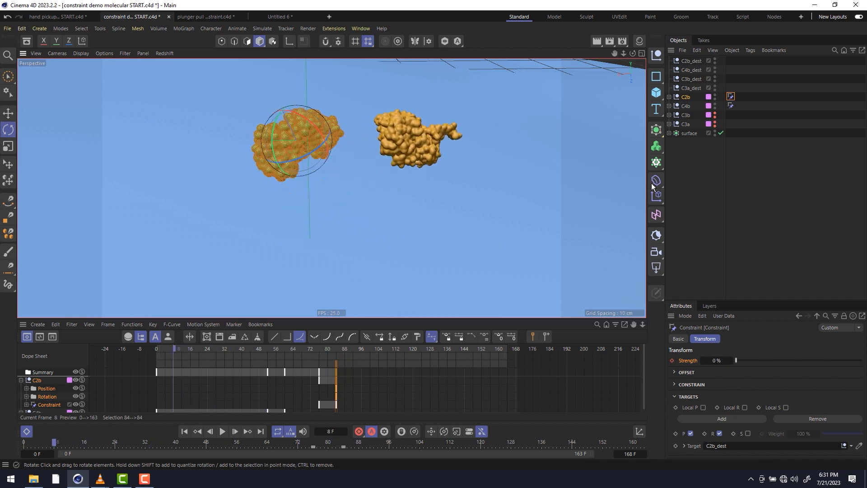
{"action": "key", "text": "shift+f"}
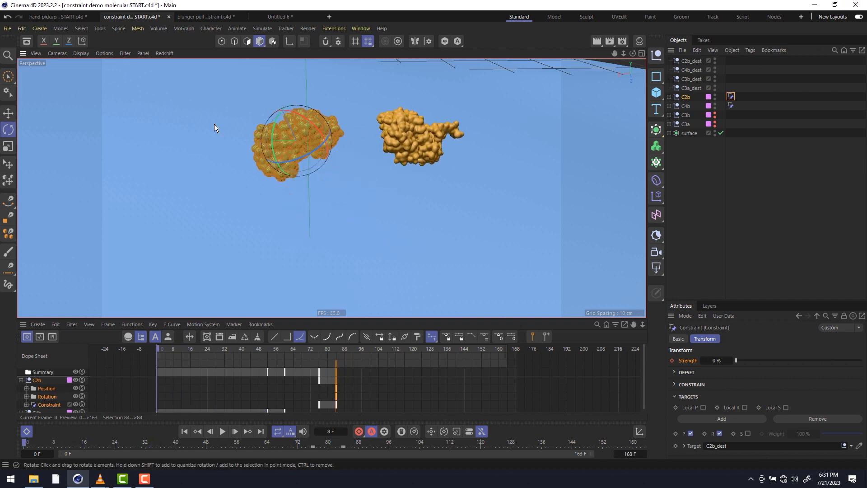
{"action": "left_click_drag", "start_coordinate": [214, 123], "coordinate": [197, 177], "text": "alt"}
{"action": "key", "text": "e"}
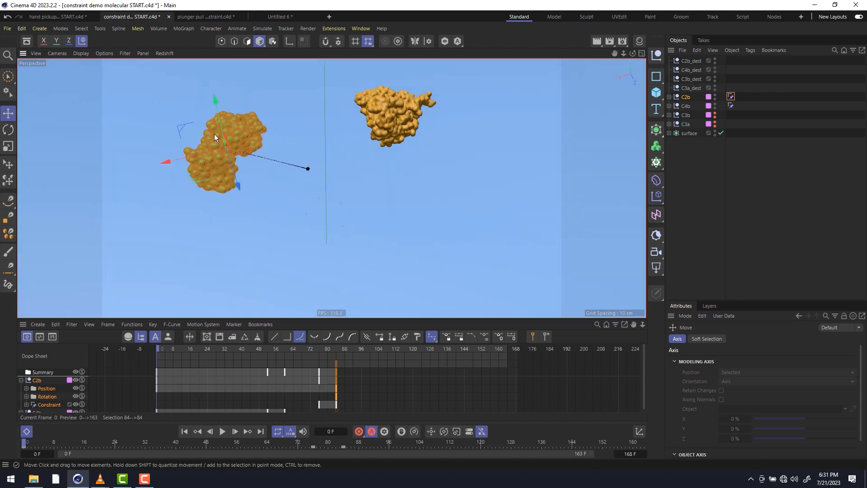
{"action": "key", "text": "r"}
{"action": "left_click_drag", "start_coordinate": [214, 126], "coordinate": [211, 87]}
{"action": "key", "text": "e"}
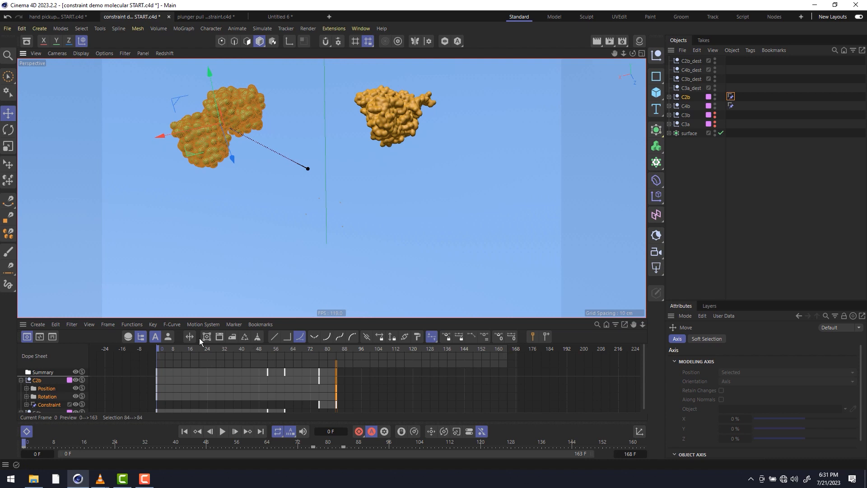
{"action": "left_click", "coordinate": [222, 431]}
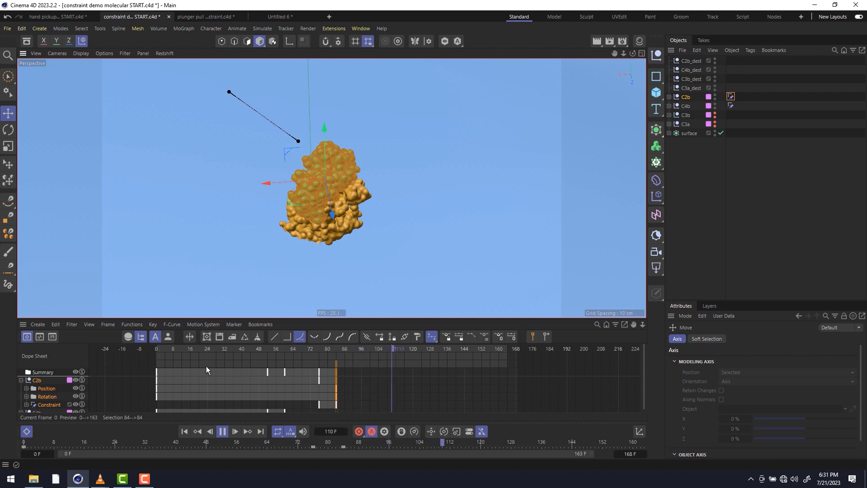
{"action": "left_click", "coordinate": [222, 431]}
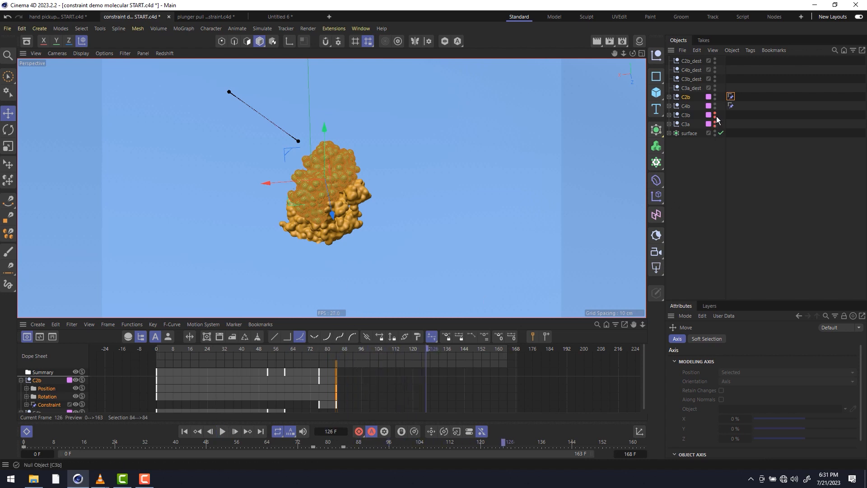
Step: Unhide C3b and C3a and keyframe the position and rotation of both at frame 110
{"action": "left_click_drag", "start_coordinate": [714, 115], "coordinate": [714, 125], "text": "alt"}
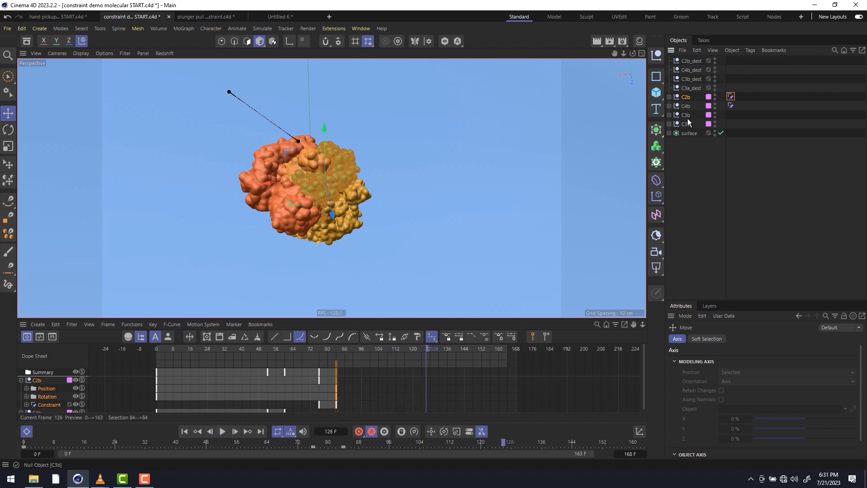
{"action": "left_click", "coordinate": [686, 117]}
{"action": "left_click", "coordinate": [684, 124], "text": "ctrl"}
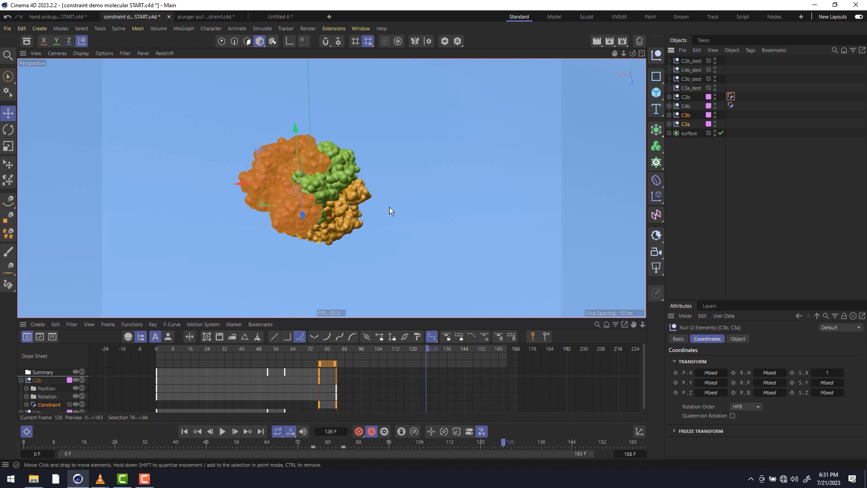
{"action": "left_click", "coordinate": [687, 124]}
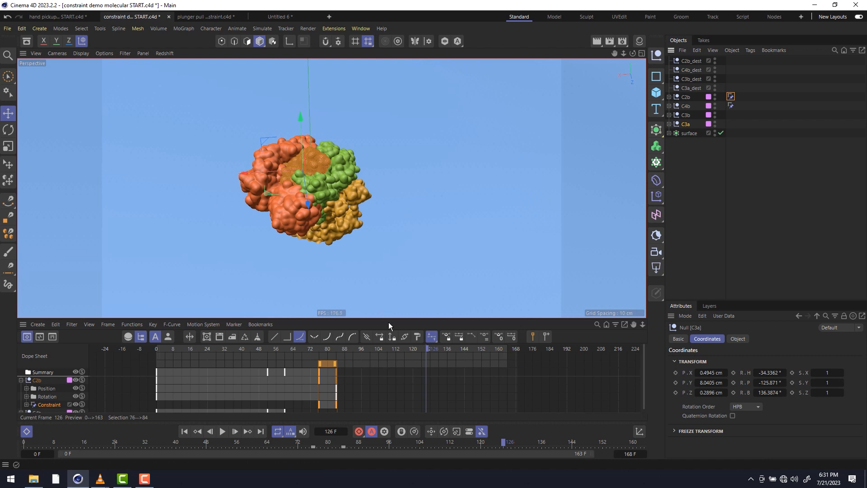
{"action": "left_click", "coordinate": [389, 352]}
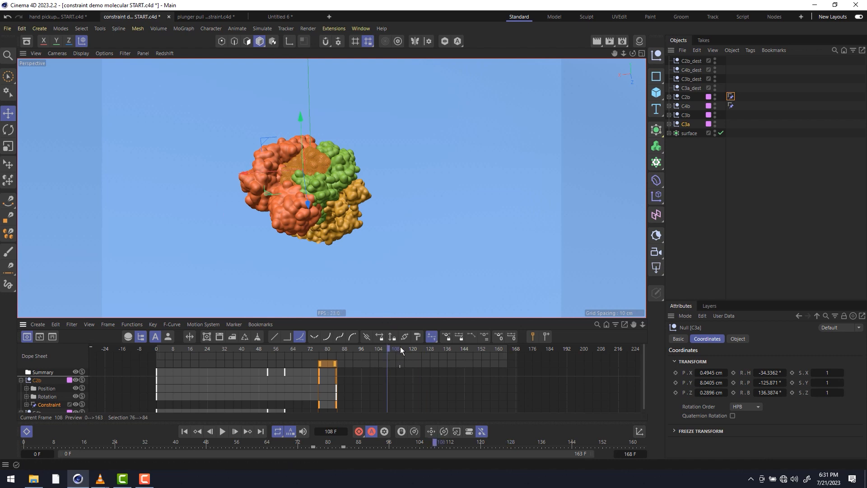
{"action": "left_click", "coordinate": [686, 115], "text": "ctrl"}
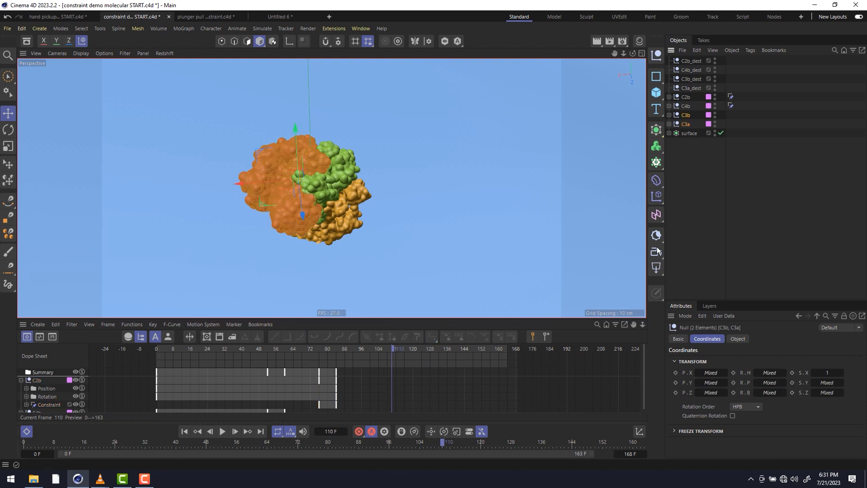
{"action": "double_click", "coordinate": [743, 376]}
{"action": "double_click", "coordinate": [683, 375], "text": "shift"}
{"action": "left_click", "coordinate": [676, 373]}
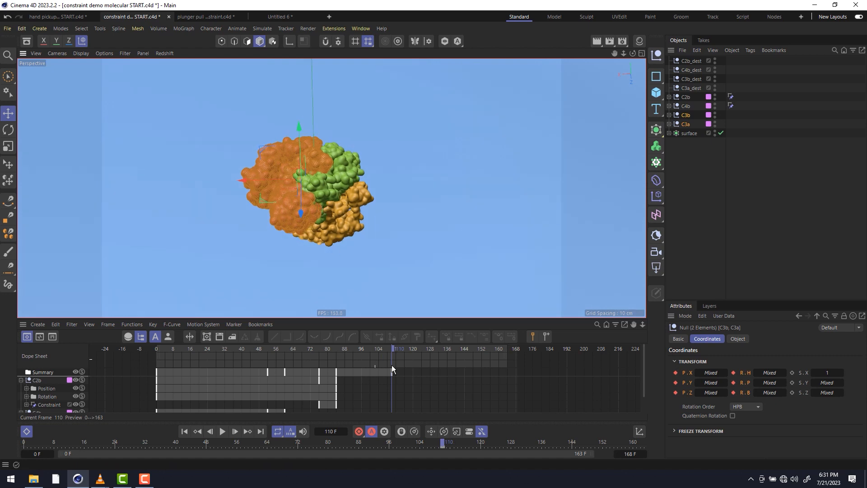
Step: Add Constraint tags to C3b and C3a together and enable the Transform constraint on both
{"action": "right_click", "coordinate": [679, 115]}
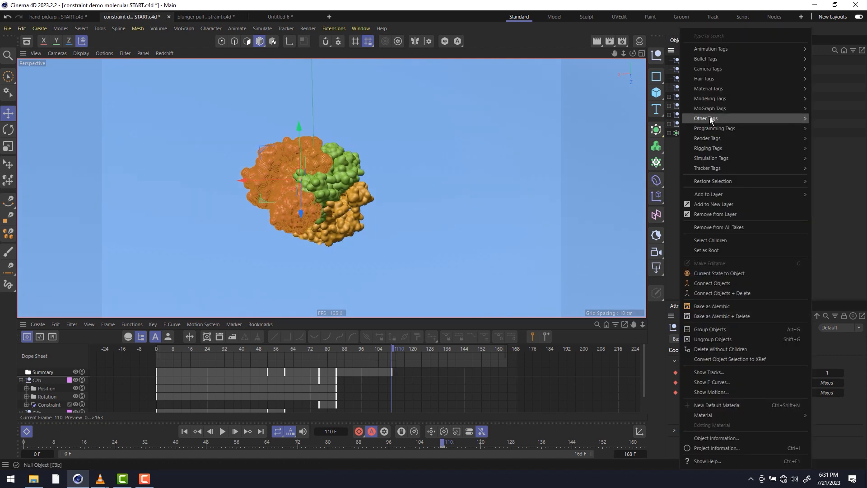
{"action": "mouse_move", "coordinate": [718, 147]}
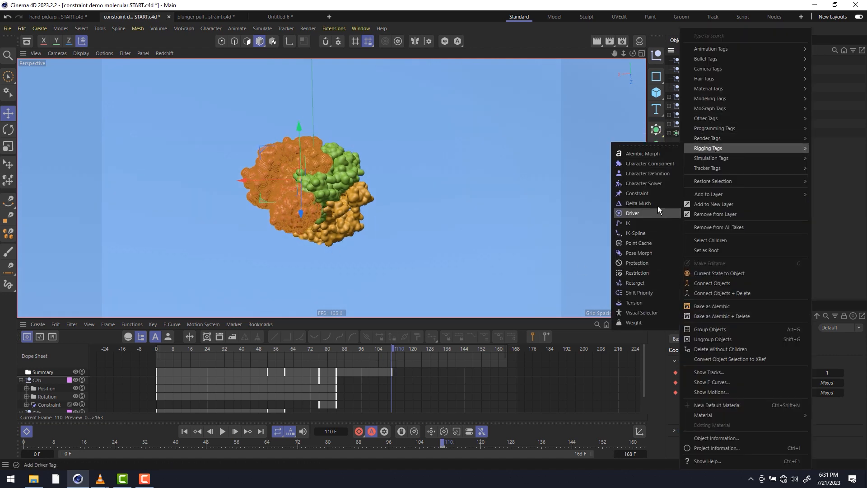
{"action": "left_click", "coordinate": [660, 194]}
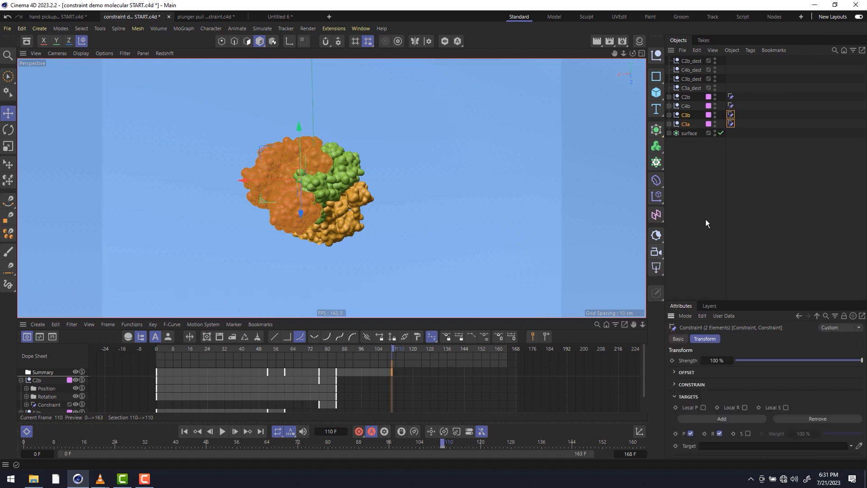
Step: Set C3b_dest as the Transform target of C3b's Constraint tag and C3a_dest as the target of C3a's tag
{"action": "left_click", "coordinate": [731, 114]}
{"action": "left_click_drag", "start_coordinate": [695, 81], "coordinate": [758, 447]}
{"action": "left_click", "coordinate": [731, 123]}
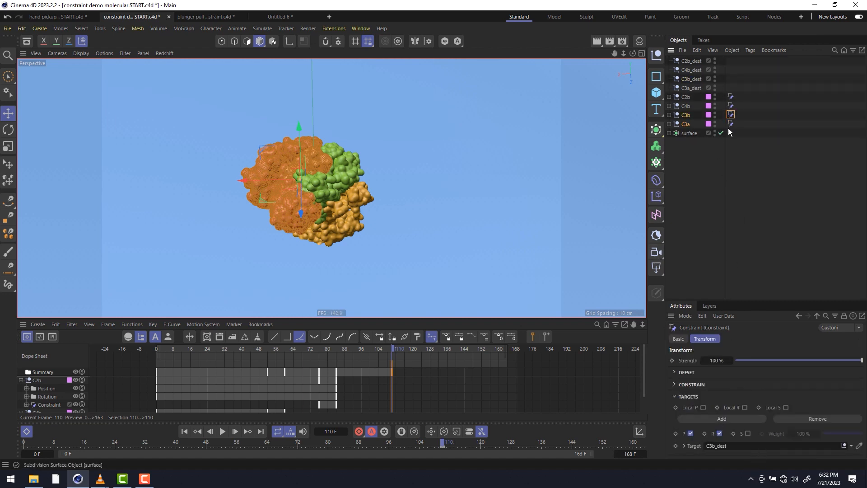
{"action": "left_click_drag", "start_coordinate": [690, 88], "coordinate": [756, 448]}
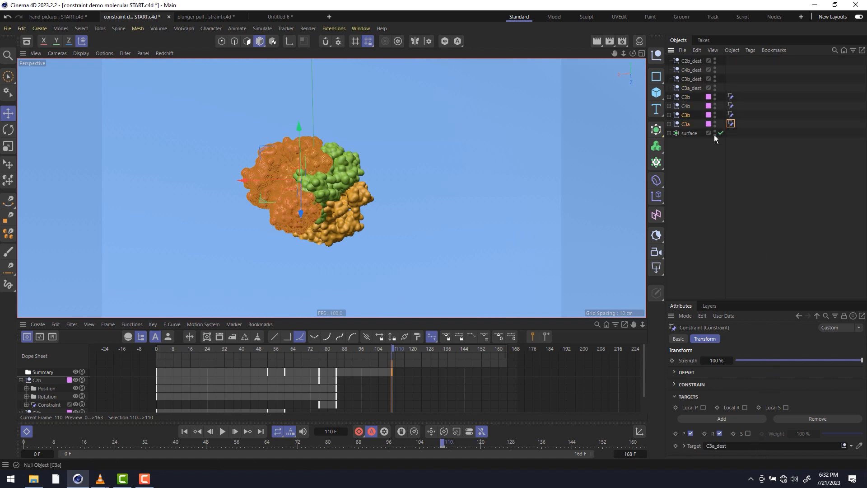
Step: Keyframe the Transform constraint strength of C3b and C3a together at 100% on frame 110 and at 0% on frame 102
{"action": "left_click", "coordinate": [730, 115], "text": "ctrl"}
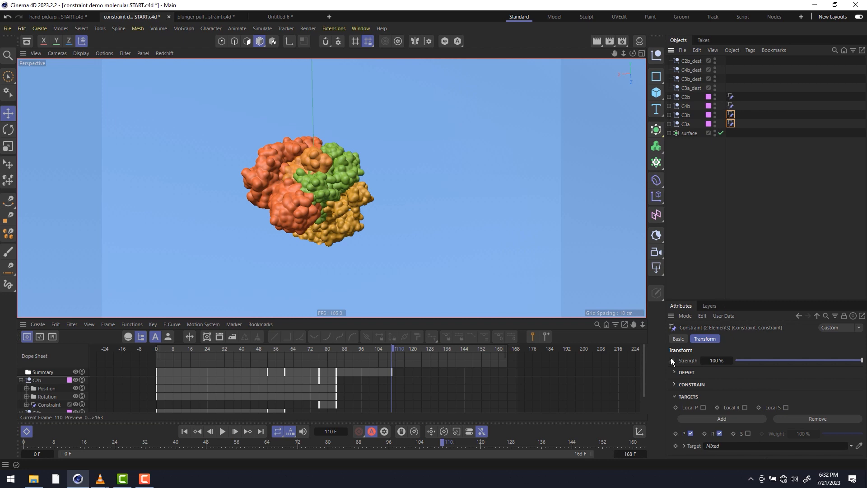
{"action": "left_click", "coordinate": [374, 348]}
{"action": "left_click_drag", "start_coordinate": [795, 363], "coordinate": [643, 364]}
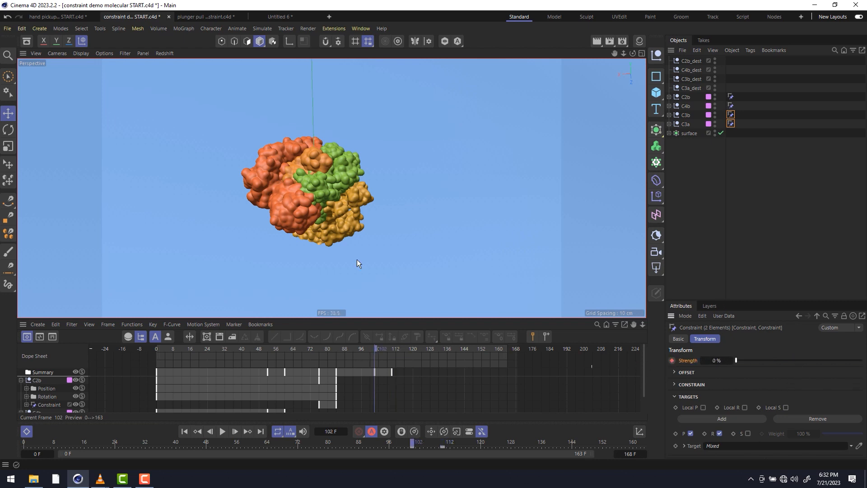
{"action": "left_click_drag", "start_coordinate": [480, 191], "coordinate": [498, 191]}
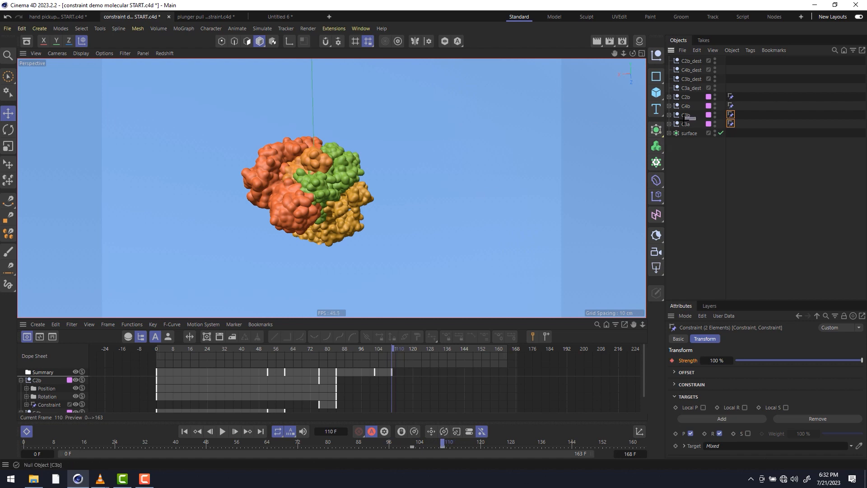
Step: At frame 110, disable the Constraint tags of C3b and C3a, then move both up and away from the complex and rotate them
{"action": "left_click_drag", "start_coordinate": [685, 121], "coordinate": [681, 125]}
{"action": "left_click_drag", "start_coordinate": [312, 214], "coordinate": [351, 211], "text": "alt"}
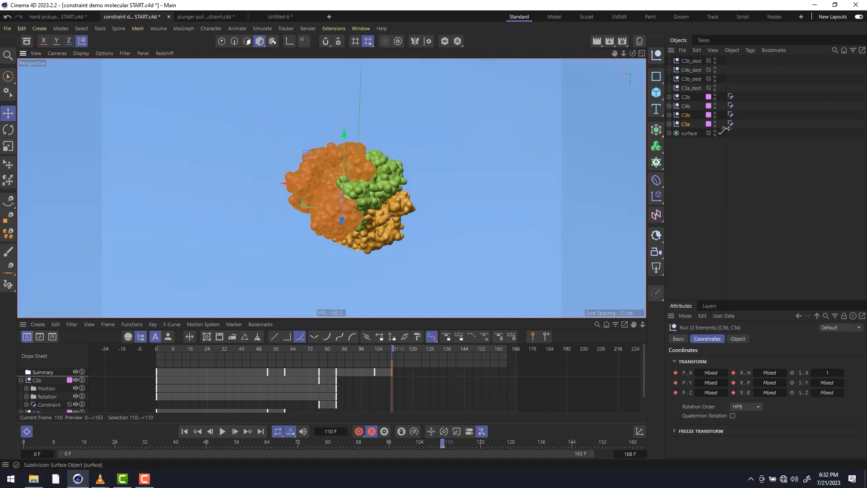
{"action": "left_click_drag", "start_coordinate": [741, 115], "coordinate": [722, 129]}
{"action": "left_click", "coordinate": [678, 339]}
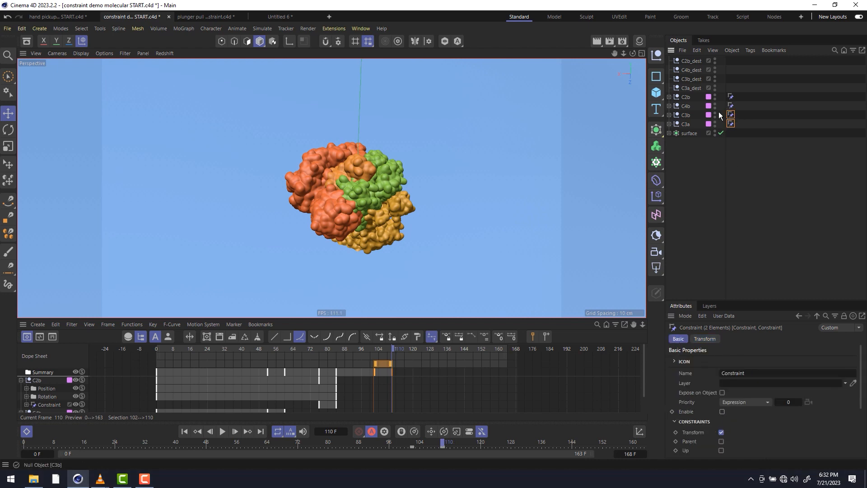
{"action": "left_click_drag", "start_coordinate": [693, 118], "coordinate": [684, 125]}
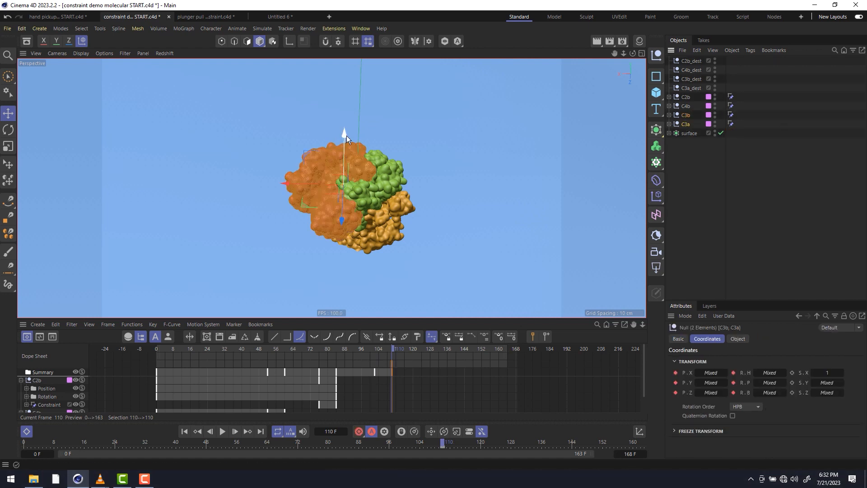
{"action": "mouse_move", "coordinate": [345, 132]}
{"action": "left_mouse_down"}
{"action": "mouse_move", "coordinate": [349, 100]}
{"action": "mouse_move", "coordinate": [298, 141]}
{"action": "mouse_move", "coordinate": [262, 135]}
{"action": "mouse_move", "coordinate": [331, 129]}
{"action": "left_mouse_up"}
{"action": "key", "text": "r"}
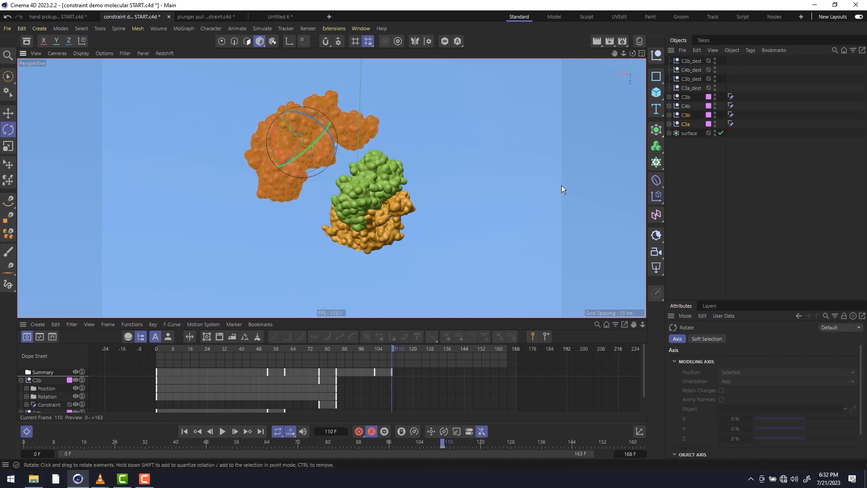
Step: Re-enable the Constraint tags of C3b and C3a together and show the Transform settings of C3b's tag
{"action": "left_click_drag", "start_coordinate": [686, 123], "coordinate": [685, 127]}
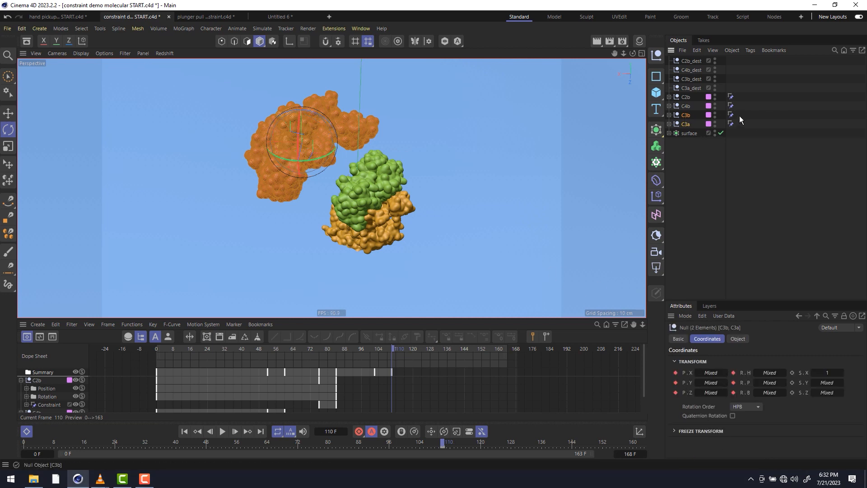
{"action": "left_click_drag", "start_coordinate": [739, 115], "coordinate": [726, 126]}
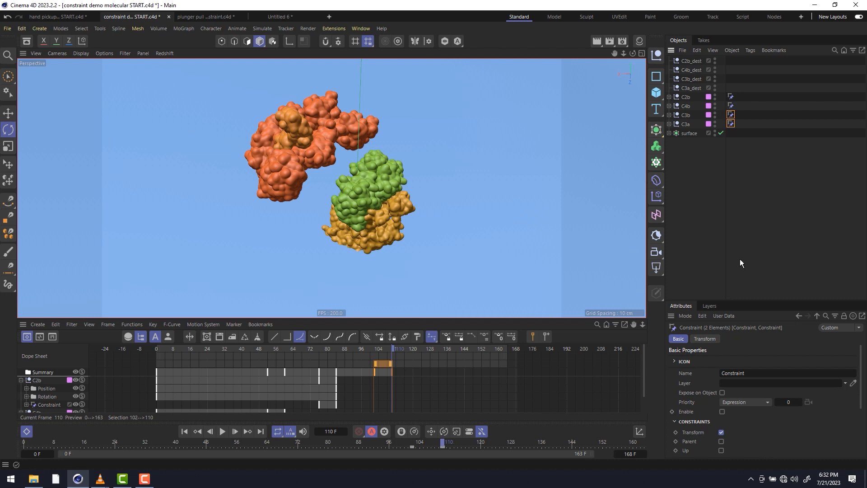
{"action": "left_click", "coordinate": [722, 411]}
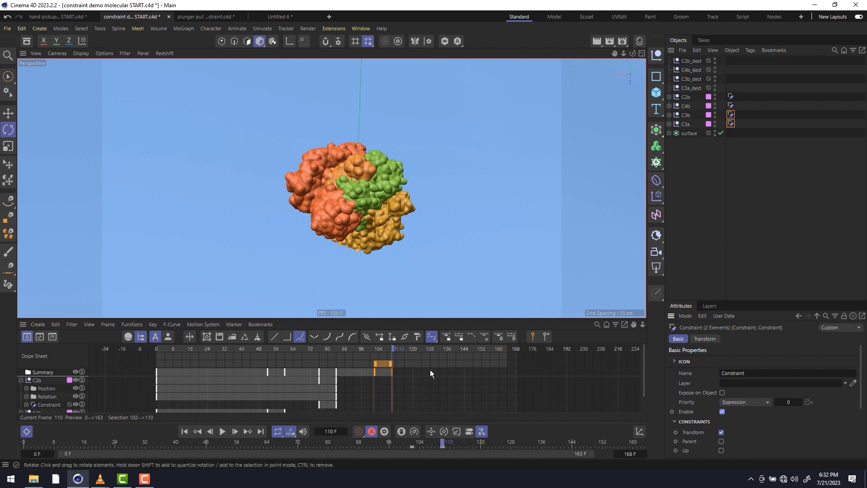
{"action": "left_click", "coordinate": [731, 115]}
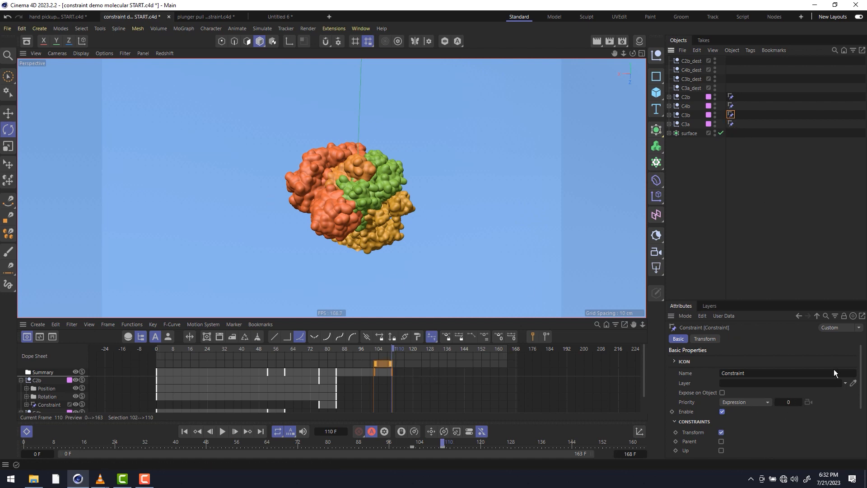
{"action": "left_click", "coordinate": [711, 339]}
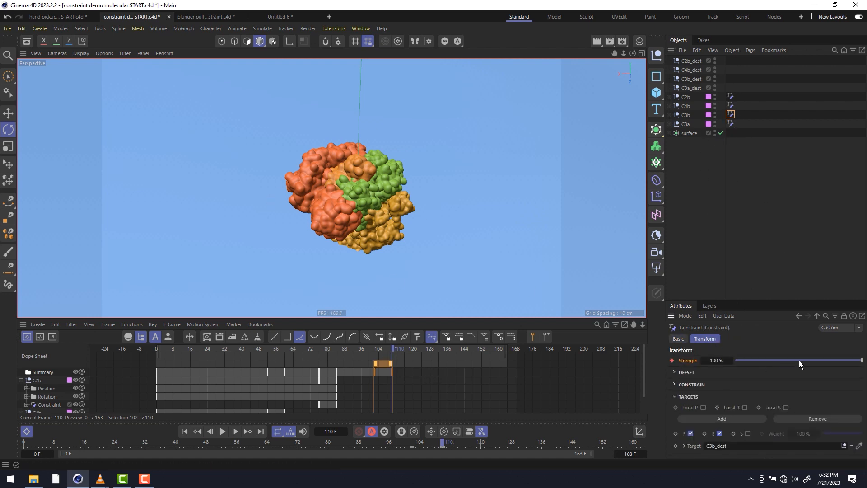
Step: At frame 0, move C3b and C3a together far away from the other subunits and rotate them into a different orientation with Autokeying
{"action": "left_click_drag", "start_coordinate": [252, 171], "coordinate": [37, 171]}
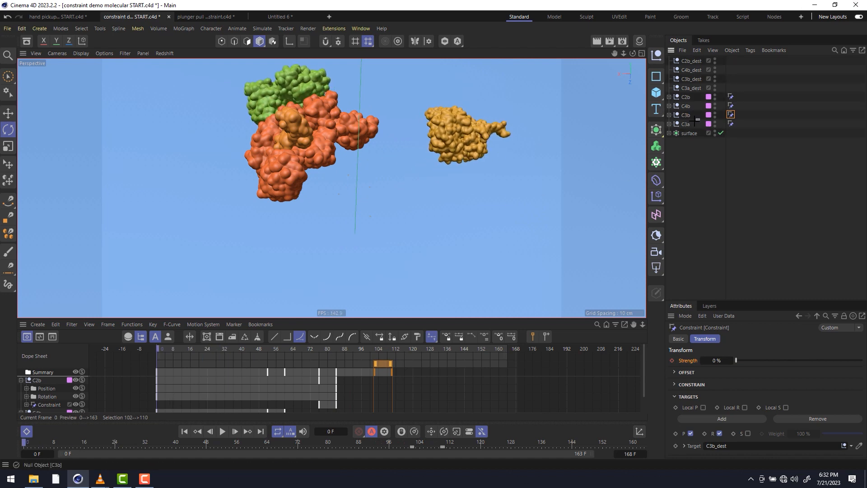
{"action": "left_click_drag", "start_coordinate": [701, 117], "coordinate": [675, 128]}
{"action": "scroll", "coordinate": [342, 156], "scroll_direction": "down", "scroll_amount": 4}
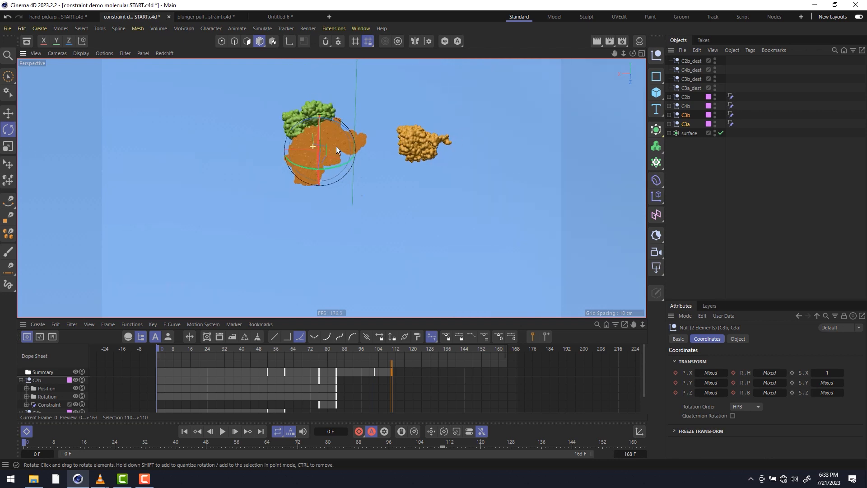
{"action": "key", "text": "e"}
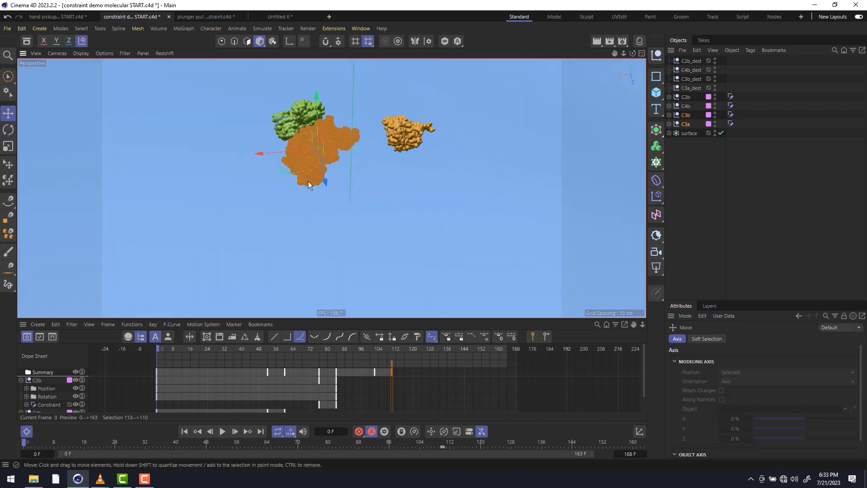
{"action": "left_click_drag", "start_coordinate": [294, 173], "coordinate": [123, 192]}
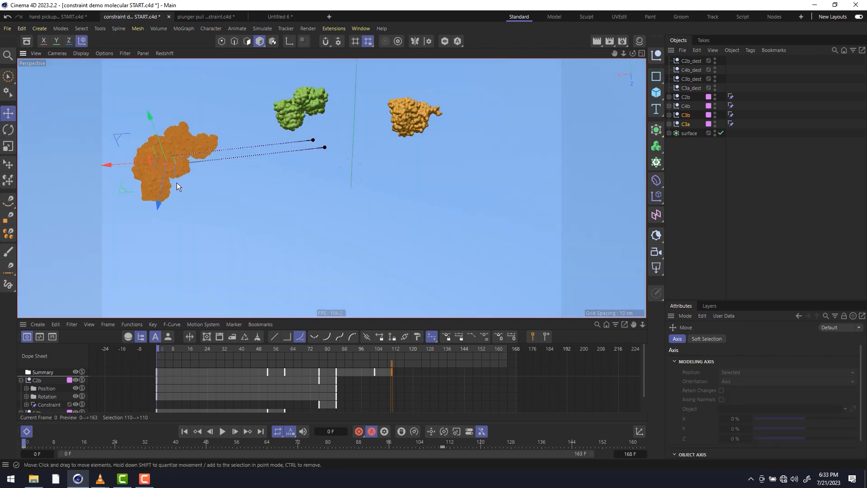
{"action": "key", "text": "r"}
{"action": "left_click_drag", "start_coordinate": [175, 183], "coordinate": [203, 177]}
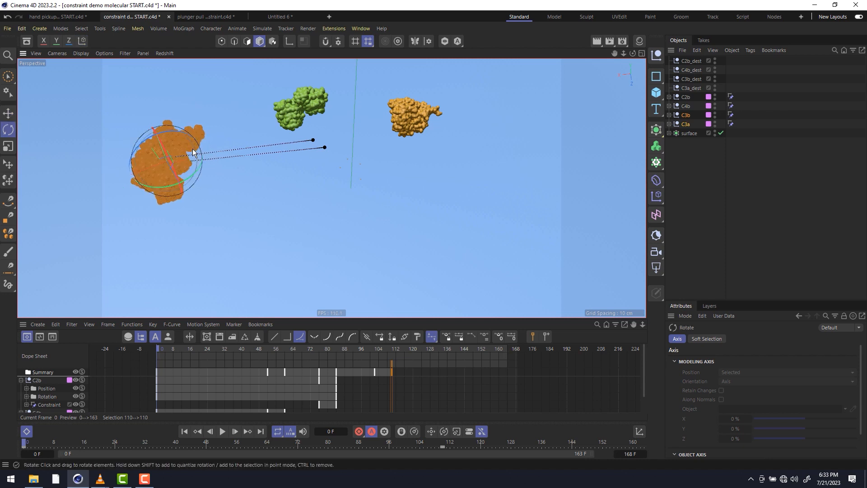
{"action": "left_click_drag", "start_coordinate": [164, 132], "coordinate": [150, 135]}
{"action": "left_click_drag", "start_coordinate": [167, 170], "coordinate": [631, 245]}
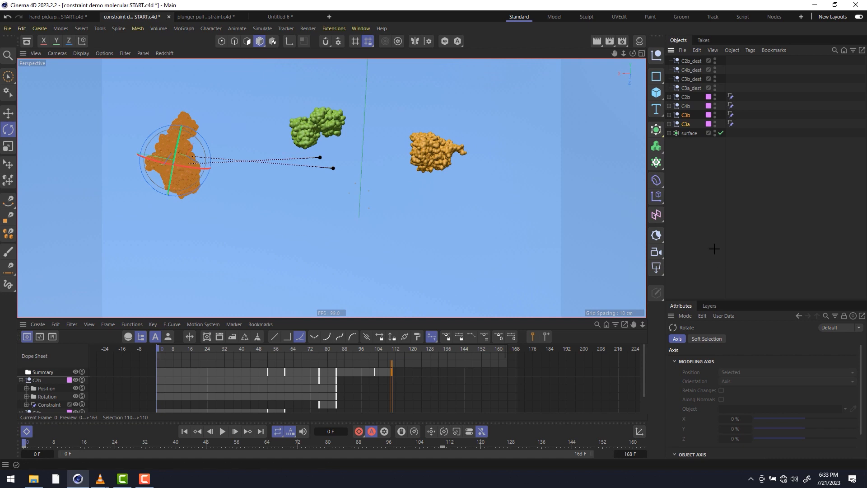
{"action": "left_click", "coordinate": [307, 180]}
Step: Play back the whole animation and replay it from frame 85 to examine how C3b and C3a dock onto the complex
{"action": "left_click", "coordinate": [221, 431]}
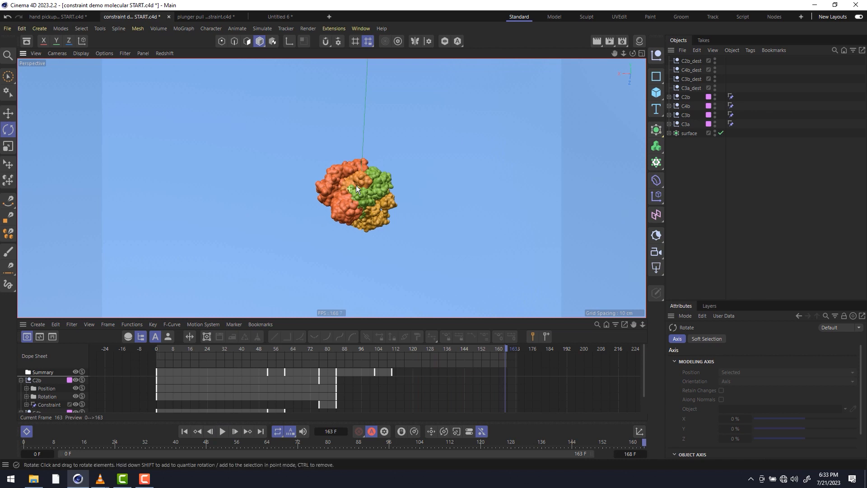
{"action": "scroll", "coordinate": [370, 178], "scroll_direction": "up", "scroll_amount": 5}
{"action": "scroll", "coordinate": [361, 203], "scroll_direction": "down", "scroll_amount": 1}
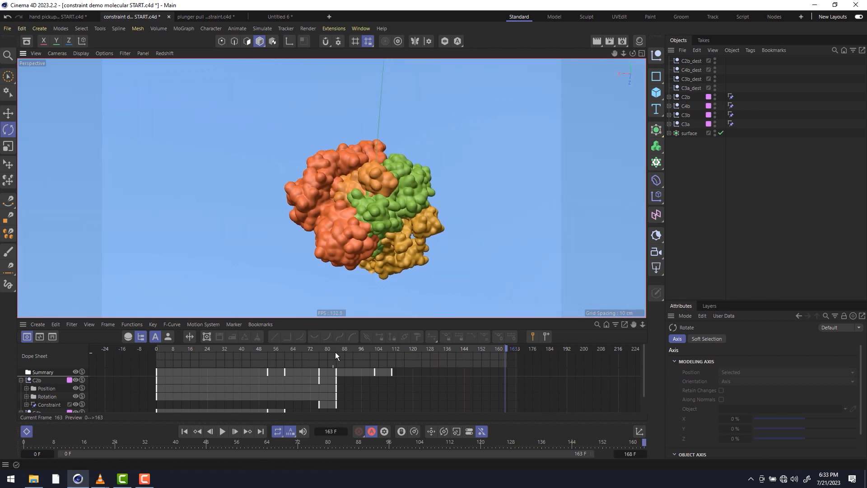
{"action": "mouse_move", "coordinate": [335, 352]}
{"action": "left_mouse_down"}
{"action": "mouse_move", "coordinate": [294, 350]}
{"action": "mouse_move", "coordinate": [339, 348]}
{"action": "left_mouse_up"}
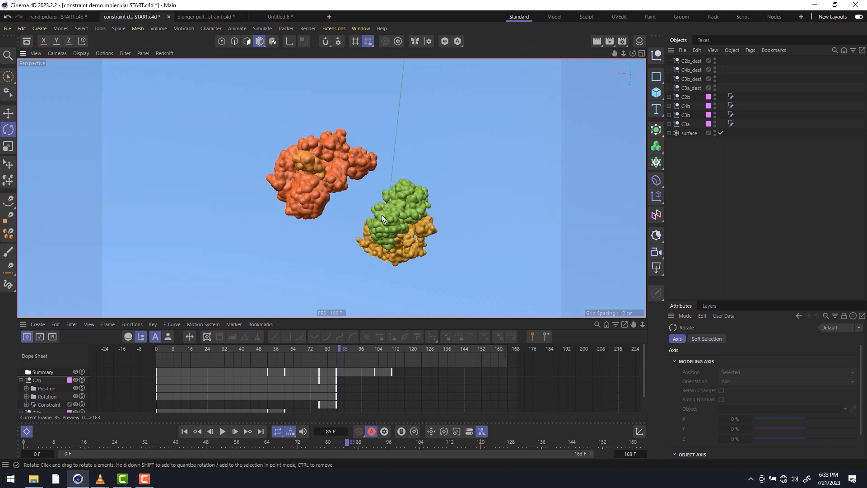
{"action": "key", "text": "F8"}
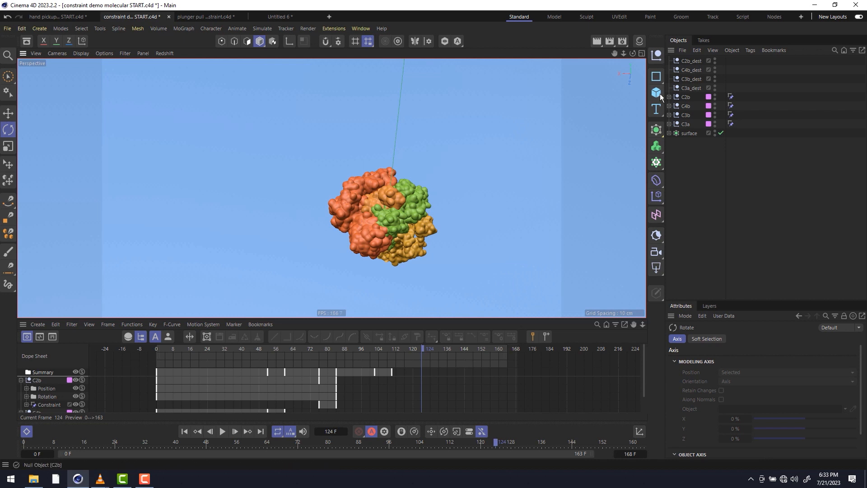
Step: Expand C3b and delete the C3a child loc null beneath its mesh
{"action": "left_click", "coordinate": [669, 115]}
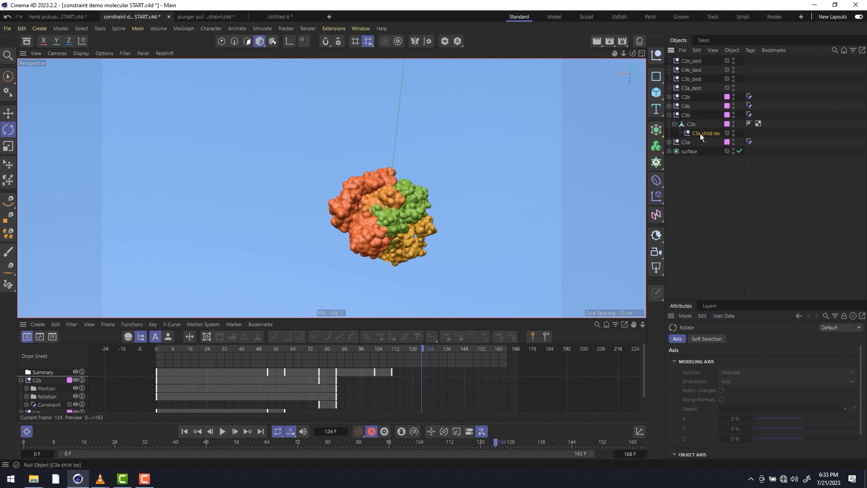
{"action": "left_click", "coordinate": [700, 134]}
{"action": "key", "text": "Delete"}
Step: Select C3a and the four destination nulls and scrub between frames 0 and 118 to compare them with the moving subunits
{"action": "left_click", "coordinate": [684, 133]}
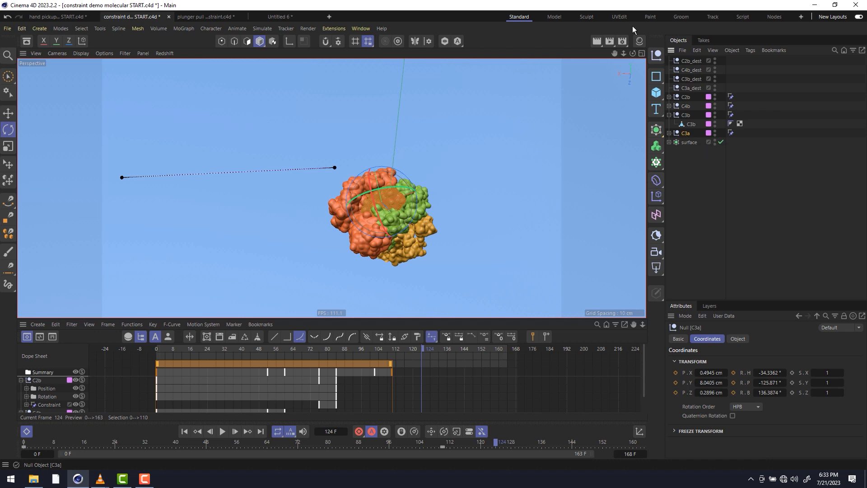
{"action": "left_click", "coordinate": [691, 89]}
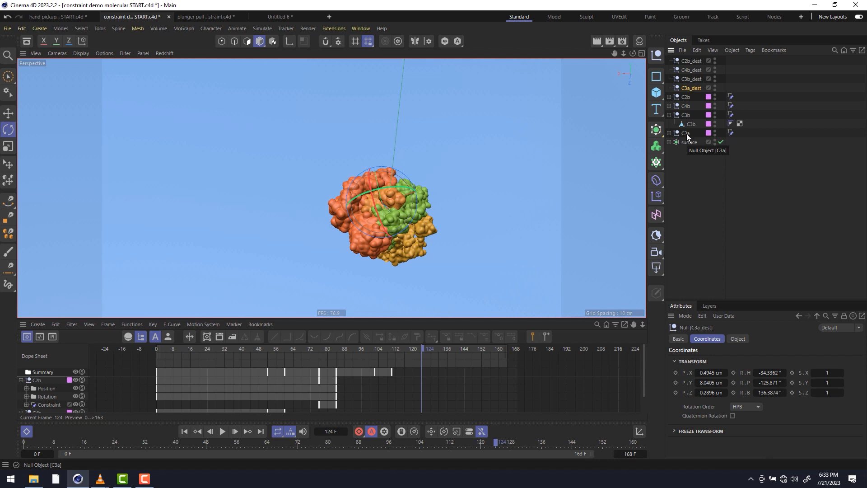
{"action": "left_click_drag", "start_coordinate": [732, 61], "coordinate": [683, 90]}
{"action": "left_click_drag", "start_coordinate": [621, 168], "coordinate": [341, 168]}
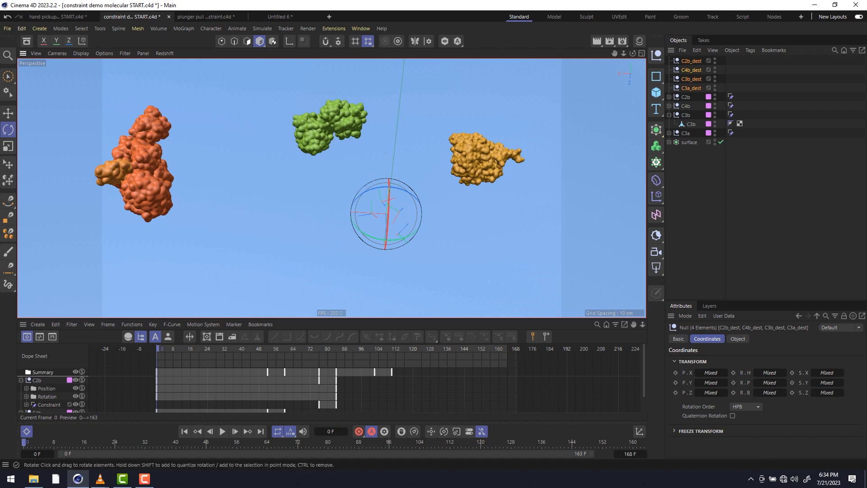
{"action": "left_click_drag", "start_coordinate": [333, 286], "coordinate": [462, 142]}
Step: Parent C3a_dest to the mesh inside C3b and remove the strength keyframes from C3a's Transform constraint, keeping it at 100%
{"action": "left_click", "coordinate": [699, 98]}
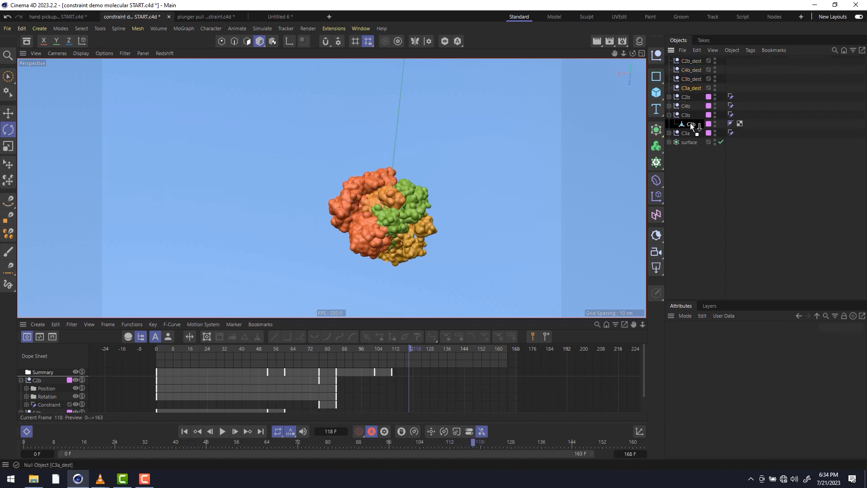
{"action": "left_click_drag", "start_coordinate": [690, 125], "coordinate": [690, 124]}
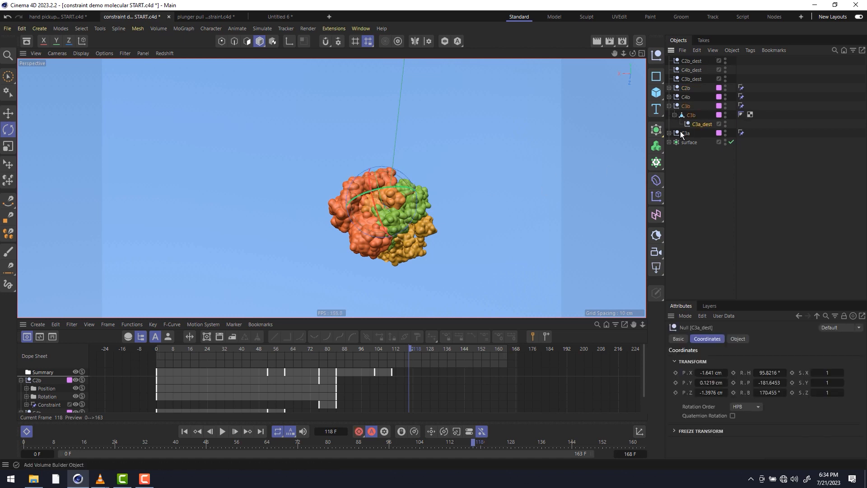
{"action": "left_click", "coordinate": [740, 132]}
{"action": "left_click", "coordinate": [672, 360], "text": "ctrl+shift"}
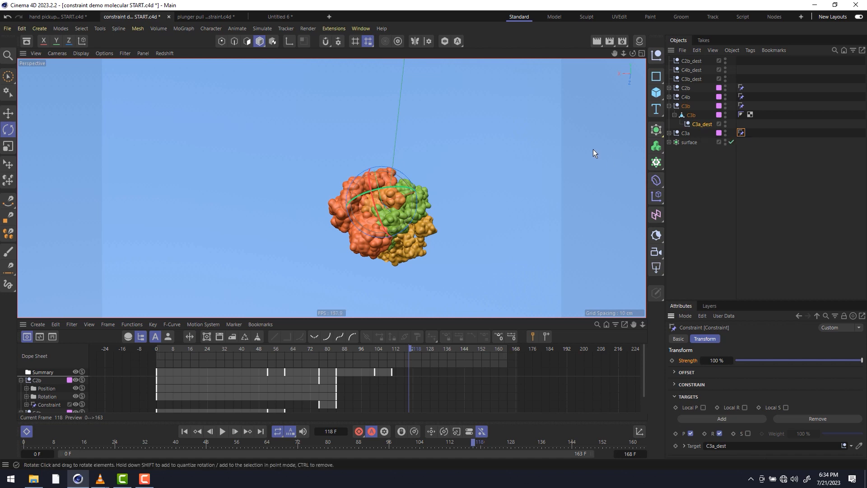
Step: Scrub the timeline back and then to frame 90, selecting C3a and C3b in turn, to examine how C3a follows C3b
{"action": "key", "text": "6"}
{"action": "left_click_drag", "start_coordinate": [571, 147], "coordinate": [453, 148]}
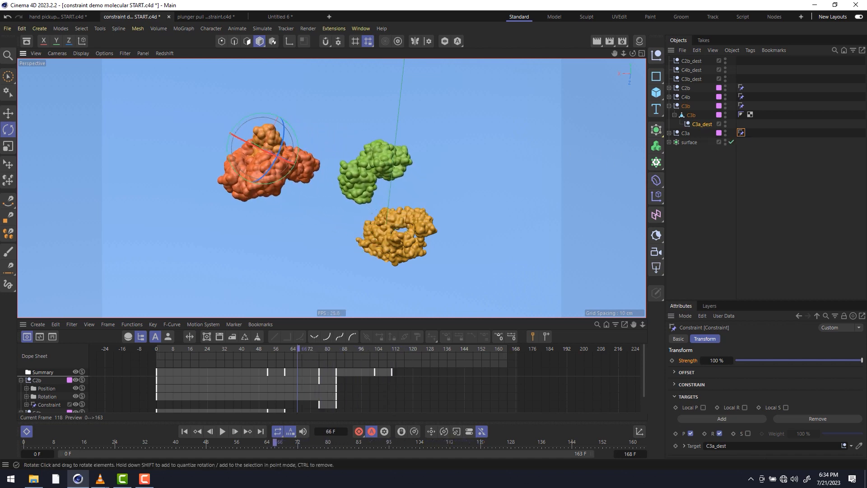
{"action": "left_click", "coordinate": [683, 134]}
{"action": "left_click_drag", "start_coordinate": [413, 188], "coordinate": [478, 188]}
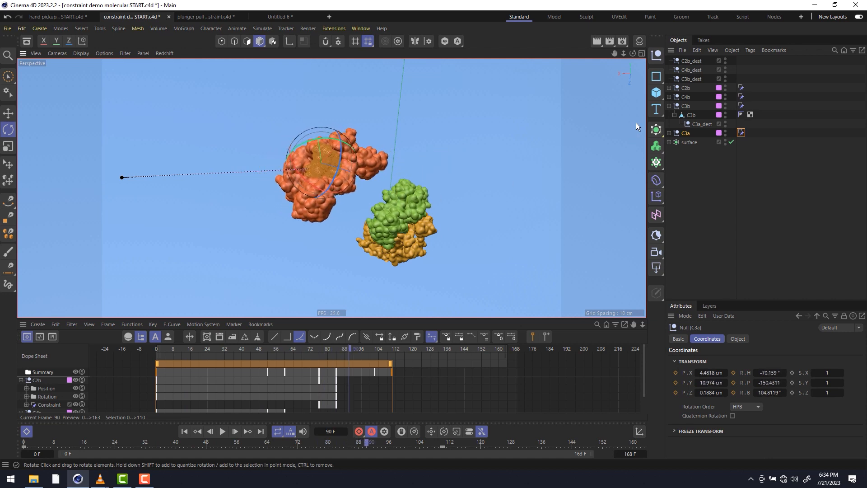
{"action": "left_click", "coordinate": [681, 105]}
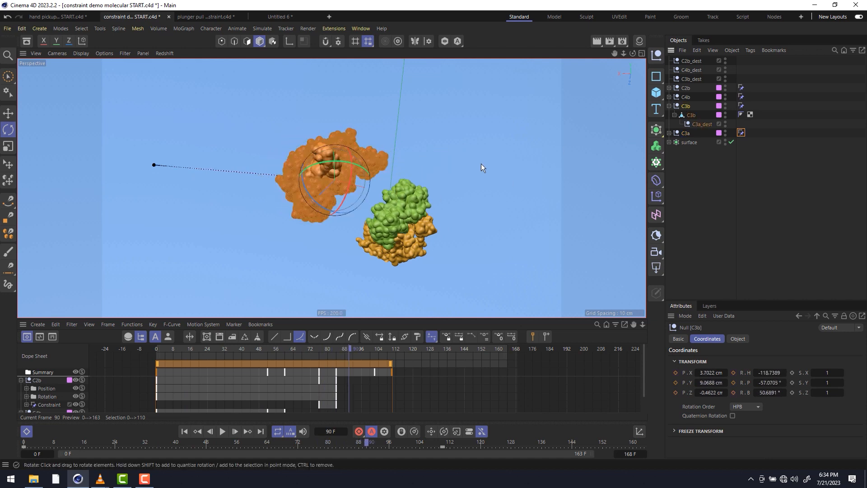
{"action": "left_click", "coordinate": [687, 210]}
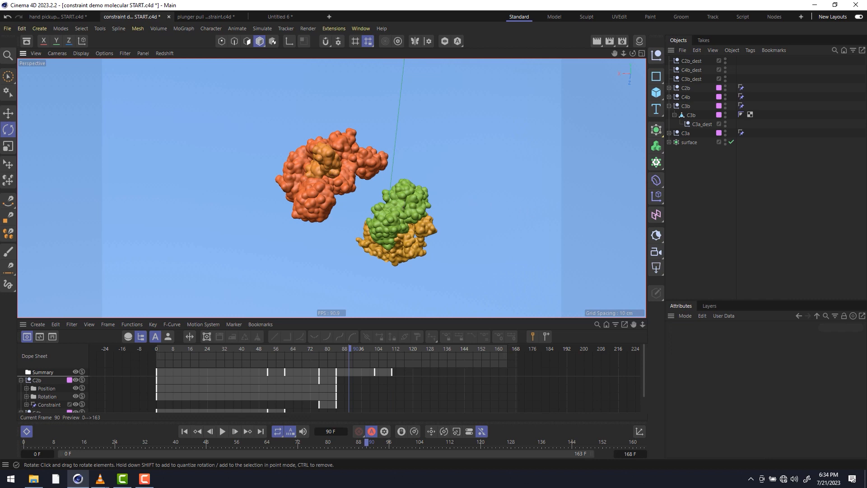
Step: Move the playhead to frame 122 and select C3a and its Constraint tag
{"action": "mouse_move", "coordinate": [466, 199]}
{"action": "left_mouse_down"}
{"action": "mouse_move", "coordinate": [328, 199]}
{"action": "mouse_move", "coordinate": [472, 200]}
{"action": "left_mouse_up"}
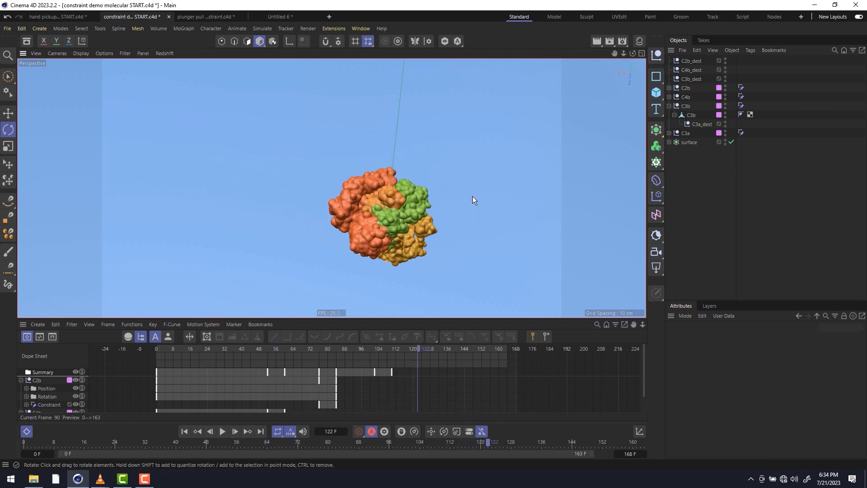
{"action": "left_click", "coordinate": [684, 134]}
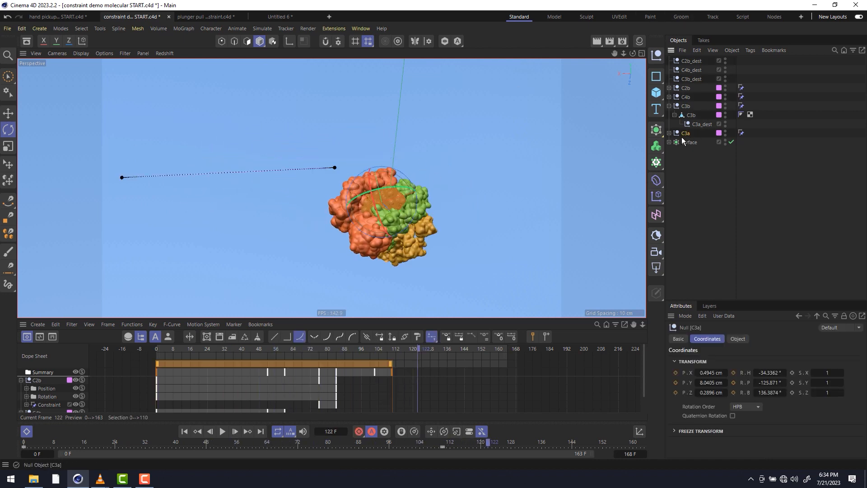
{"action": "left_click", "coordinate": [740, 133]}
Step: Try to move C3a up out of the assembled complex at frame 122, and undo the attempt
{"action": "key", "text": "e"}
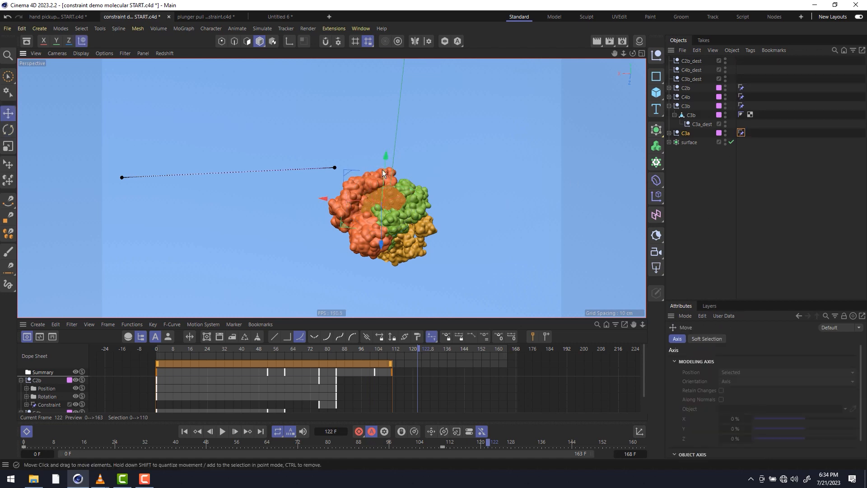
{"action": "left_click_drag", "start_coordinate": [382, 170], "coordinate": [407, 124]}
{"action": "left_click_drag", "start_coordinate": [394, 154], "coordinate": [395, 158]}
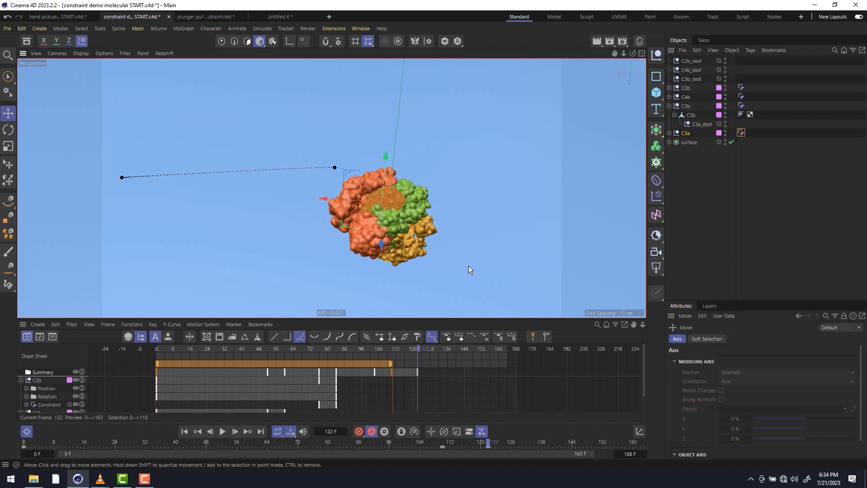
{"action": "key", "text": "ctrl+z"}
{"action": "left_click_drag", "start_coordinate": [392, 211], "coordinate": [389, 88], "text": "alt"}
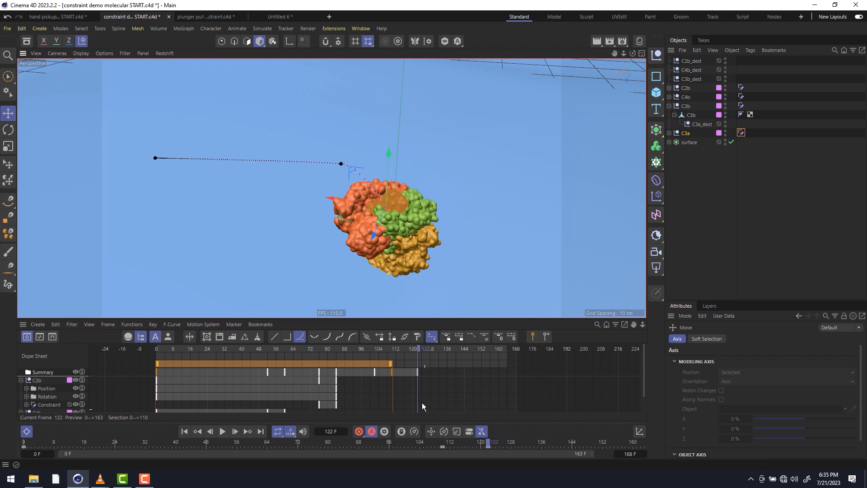
{"action": "key", "text": "ctrl+z"}
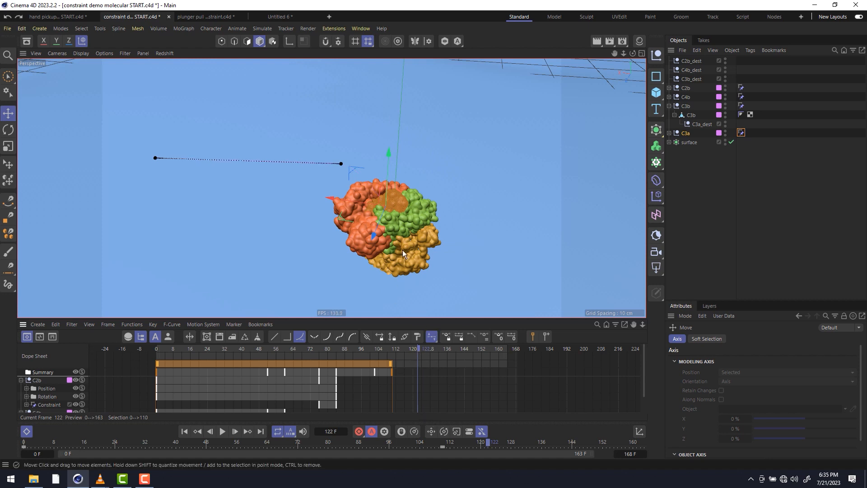
Step: Keyframe the Strength of C3a's Transform constraint at 100% on frame 122 and 0% on frame 132
{"action": "left_click", "coordinate": [741, 132]}
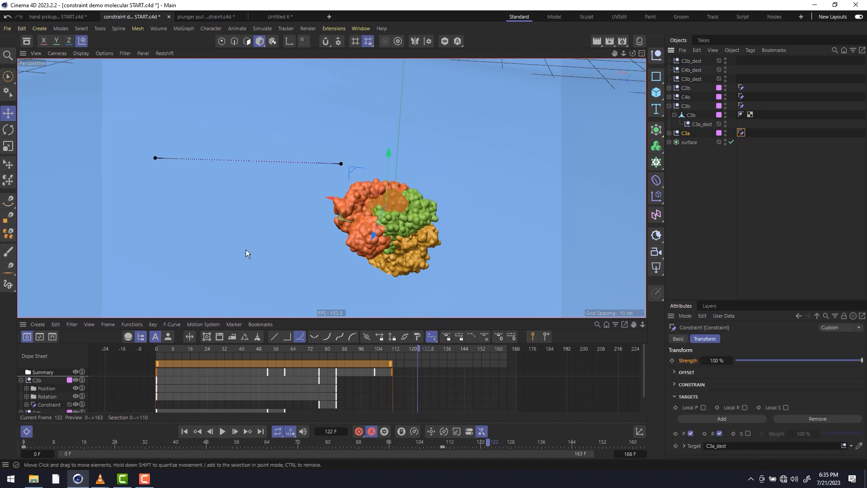
{"action": "left_click", "coordinate": [672, 361]}
{"action": "left_click", "coordinate": [440, 351]}
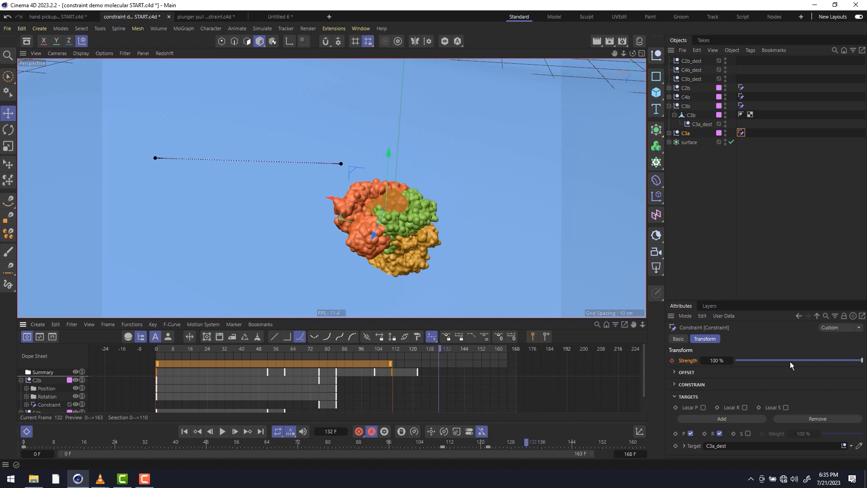
{"action": "left_click_drag", "start_coordinate": [792, 362], "coordinate": [733, 361]}
{"action": "left_click", "coordinate": [419, 350]}
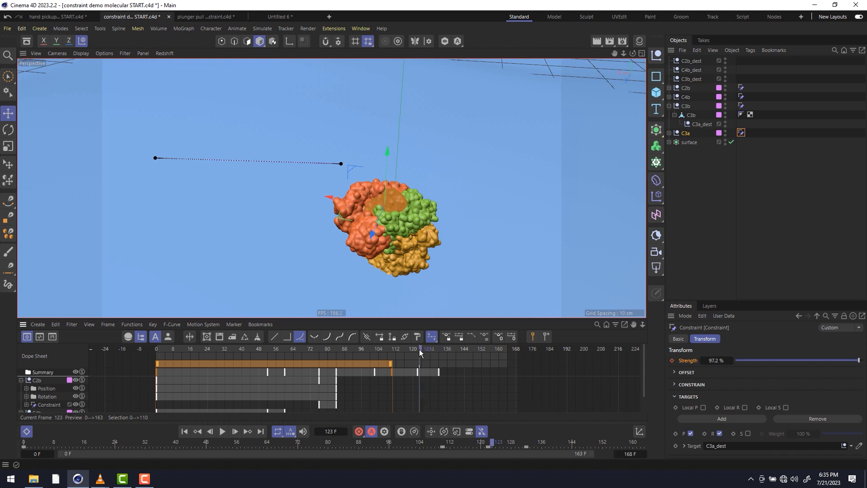
Step: Remove C3a's existing position and rotation animation and record new position and rotation keyframes at frame 122
{"action": "left_click", "coordinate": [686, 134]}
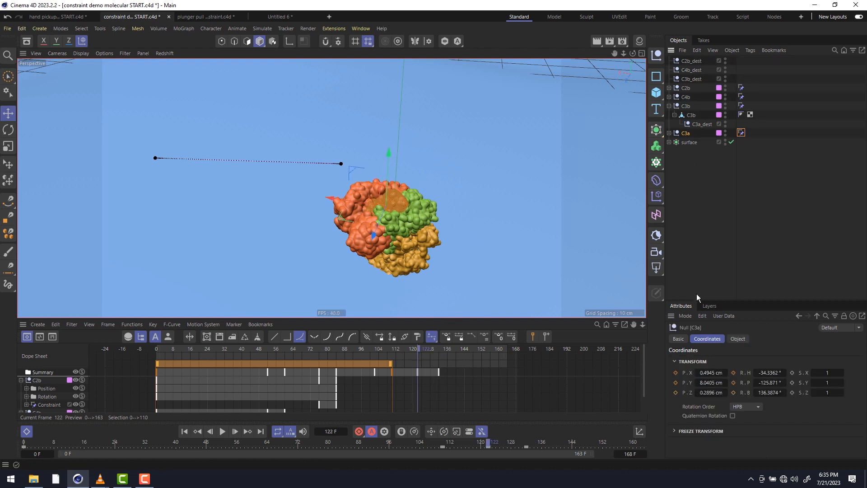
{"action": "left_click", "coordinate": [675, 374], "text": "ctrl+shift"}
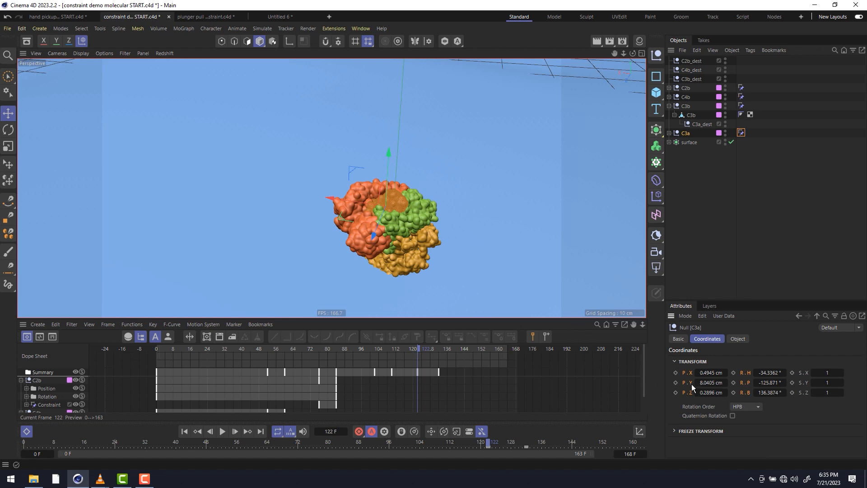
{"action": "left_click", "coordinate": [741, 132]}
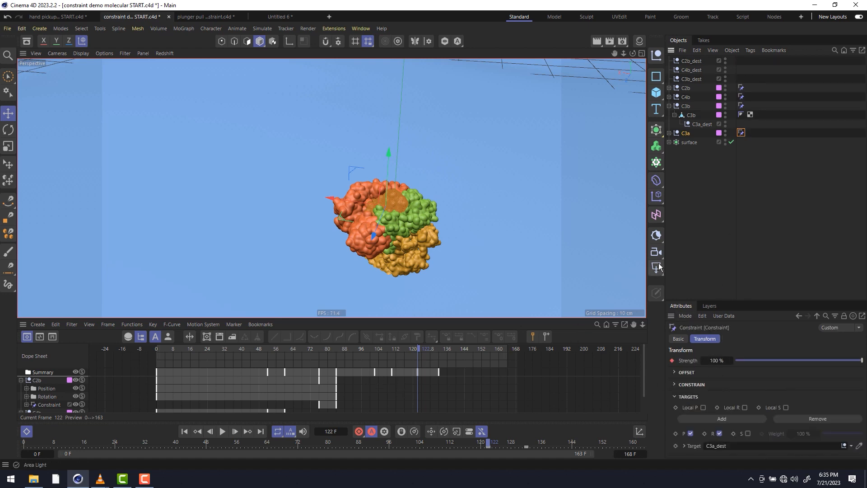
{"action": "left_click", "coordinate": [689, 135]}
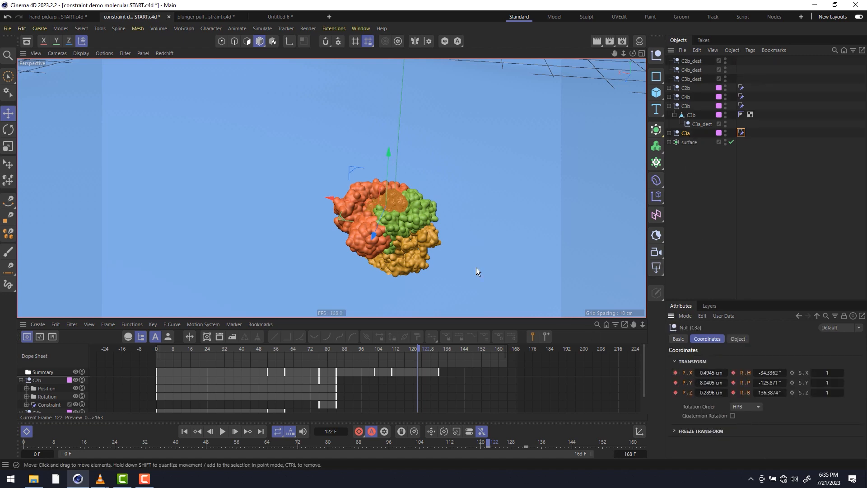
Step: At frame 154, raise C3a above the complex to about 14.9 cm in Y, rotate it, and scrub through its departure
{"action": "left_click_drag", "start_coordinate": [444, 347], "coordinate": [487, 355]}
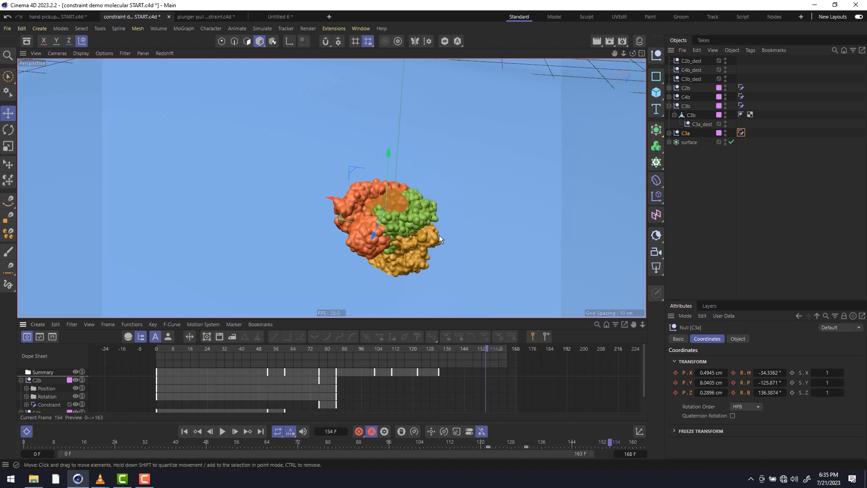
{"action": "left_click_drag", "start_coordinate": [388, 172], "coordinate": [382, 64]}
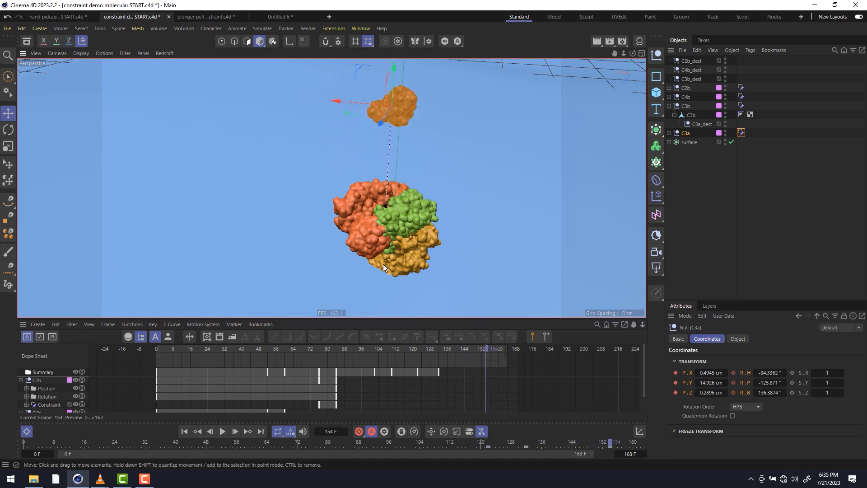
{"action": "middle_click_drag", "start_coordinate": [377, 248], "coordinate": [369, 292], "text": "alt"}
{"action": "key", "text": "r"}
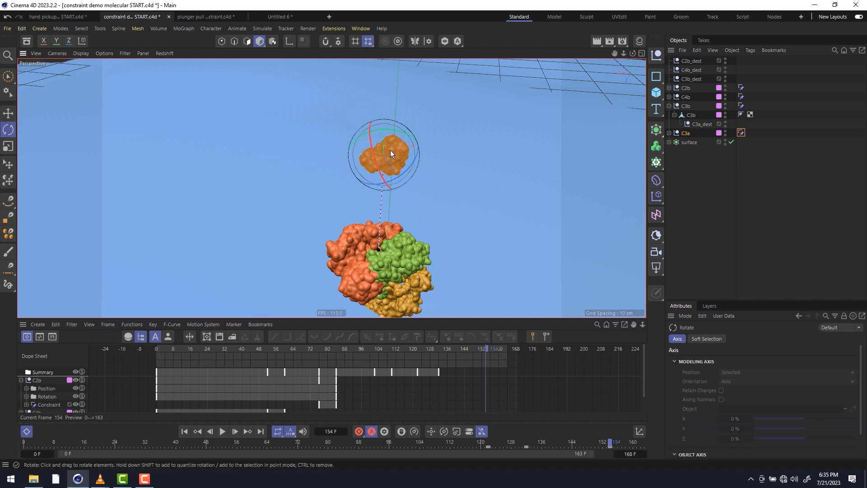
{"action": "left_click_drag", "start_coordinate": [390, 150], "coordinate": [377, 132]}
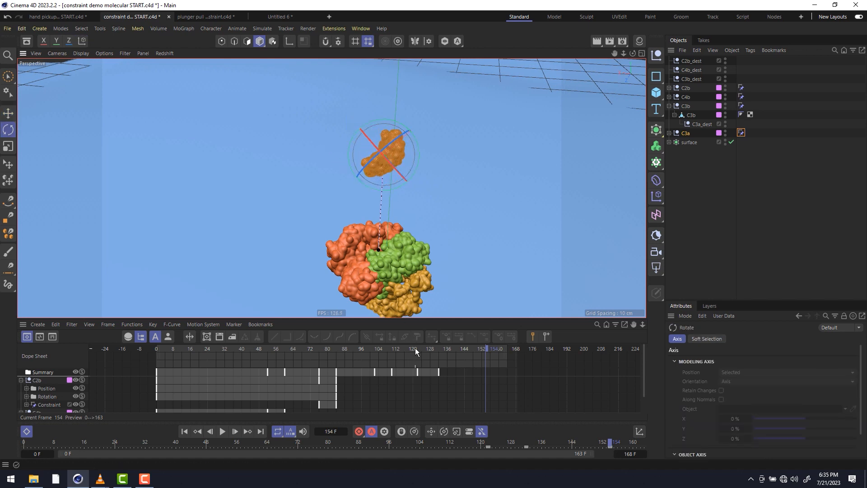
{"action": "left_click_drag", "start_coordinate": [415, 347], "coordinate": [482, 371]}
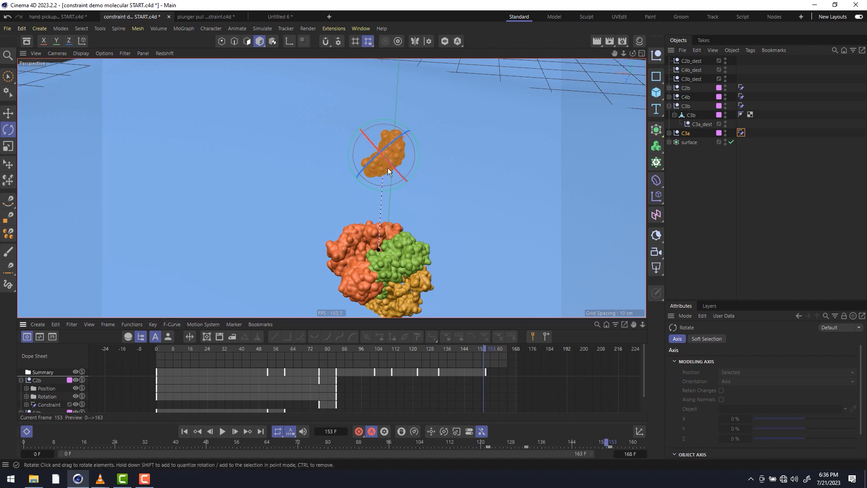
Step: Show C3a's position and rotation tracks as F-curves in an enlarged timeline, framed around frames 122 to 154
{"action": "mouse_move", "coordinate": [359, 146]}
{"action": "left_mouse_down", "text": "alt"}
{"action": "mouse_move", "coordinate": [358, 129]}
{"action": "mouse_move", "coordinate": [371, 124]}
{"action": "mouse_move", "coordinate": [365, 135]}
{"action": "left_mouse_up", "text": "alt"}
{"action": "left_click", "coordinate": [40, 337]}
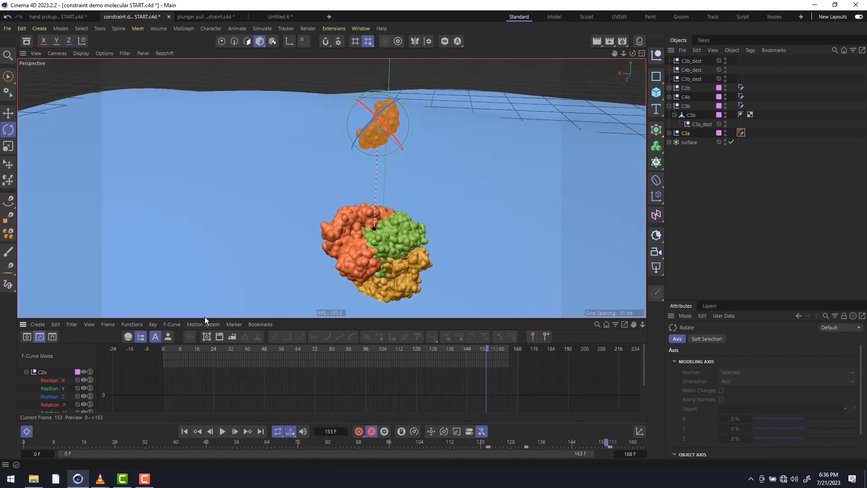
{"action": "left_click_drag", "start_coordinate": [211, 318], "coordinate": [217, 262]}
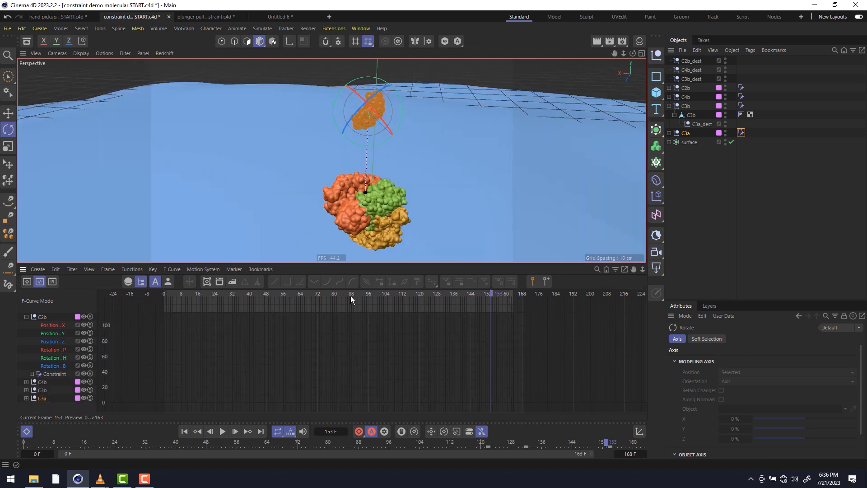
{"action": "left_click", "coordinate": [26, 399]}
{"action": "scroll", "coordinate": [63, 398], "scroll_direction": "down", "scroll_amount": 3}
{"action": "left_click", "coordinate": [58, 360]}
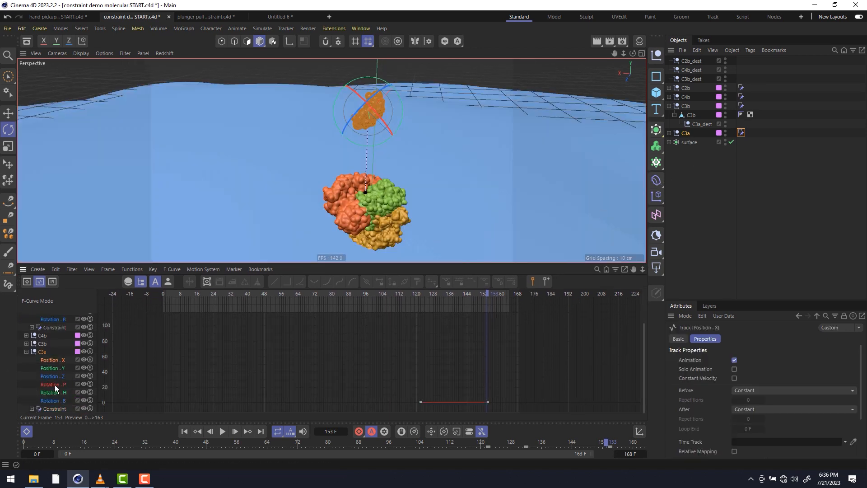
{"action": "left_click", "coordinate": [57, 401], "text": "shift"}
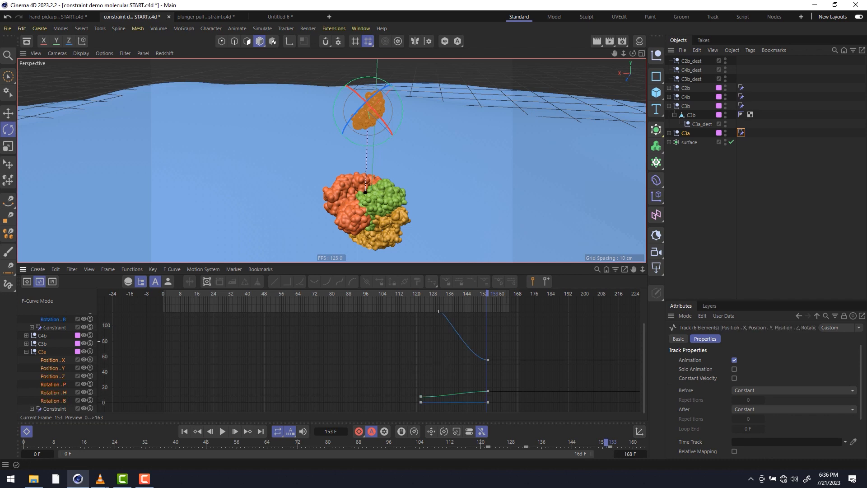
{"action": "key", "text": "h"}
{"action": "scroll", "coordinate": [470, 344], "scroll_direction": "down", "scroll_amount": 4}
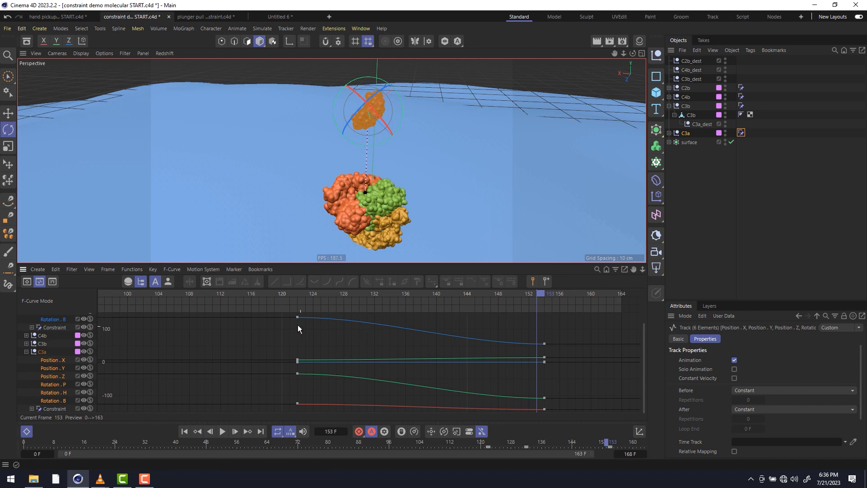
Step: Give C3a's frame 122 keys zero-length tangents, lengthen the frame 154 tangents to about 13.8 frames, and scrub to frame 135
{"action": "left_click_drag", "start_coordinate": [287, 313], "coordinate": [316, 418]}
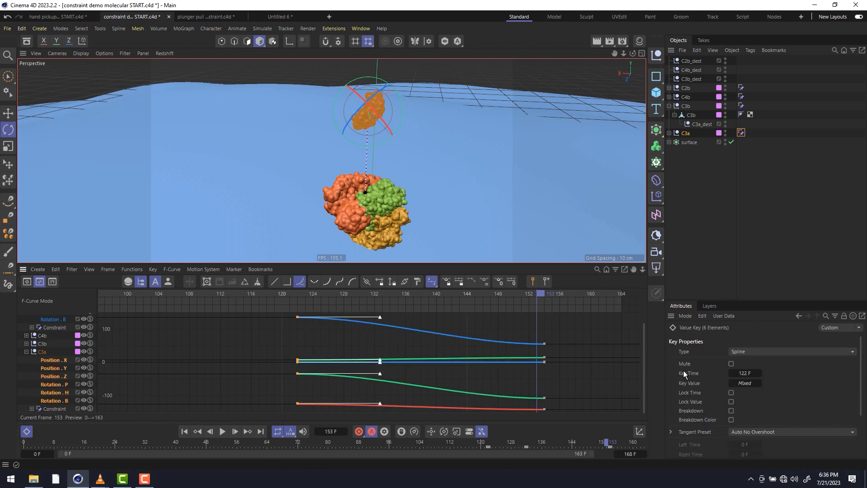
{"action": "left_click", "coordinate": [499, 285]}
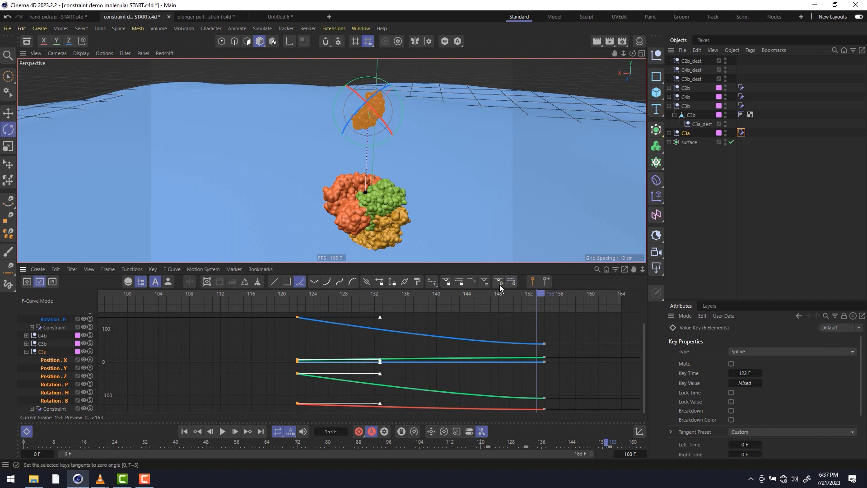
{"action": "left_click_drag", "start_coordinate": [493, 324], "coordinate": [576, 418]}
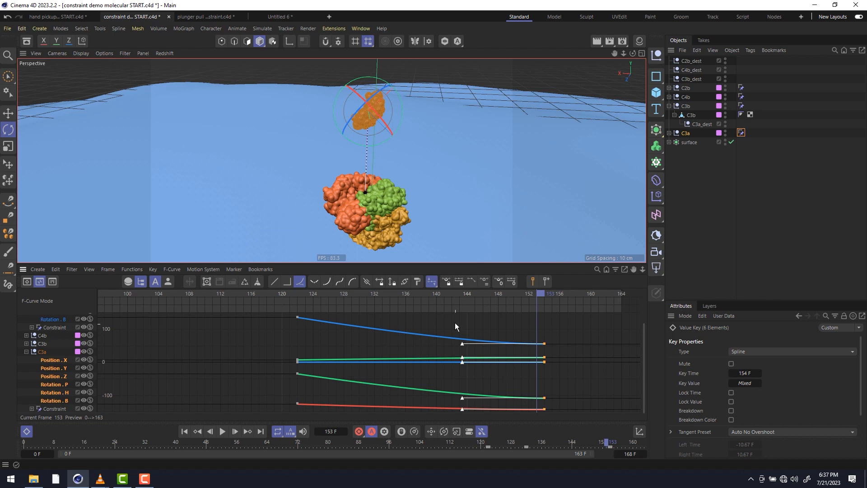
{"action": "left_click_drag", "start_coordinate": [462, 345], "coordinate": [443, 345]}
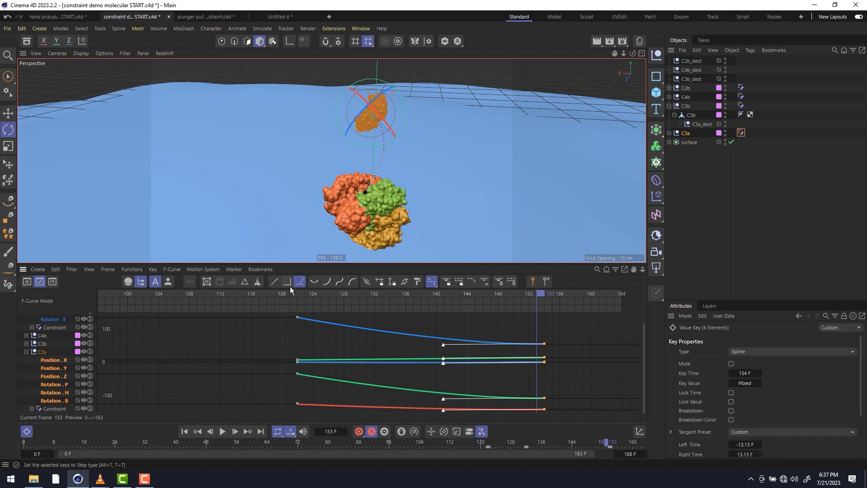
{"action": "left_click_drag", "start_coordinate": [289, 289], "coordinate": [306, 326]}
{"action": "left_click_drag", "start_coordinate": [449, 351], "coordinate": [437, 347]}
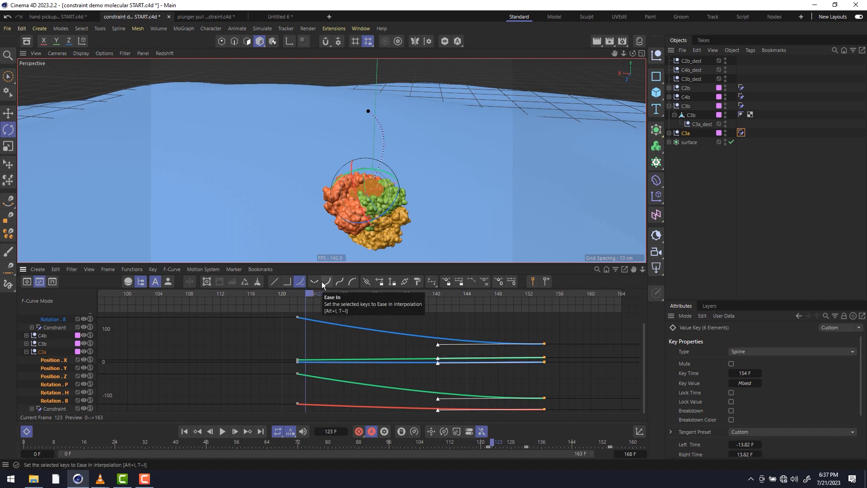
{"action": "left_click_drag", "start_coordinate": [376, 189], "coordinate": [351, 252], "text": "alt"}
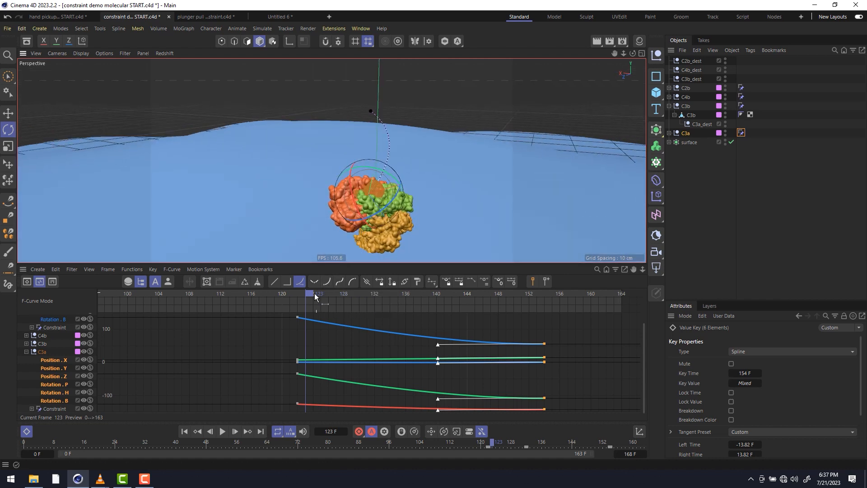
{"action": "left_click_drag", "start_coordinate": [314, 294], "coordinate": [398, 304]}
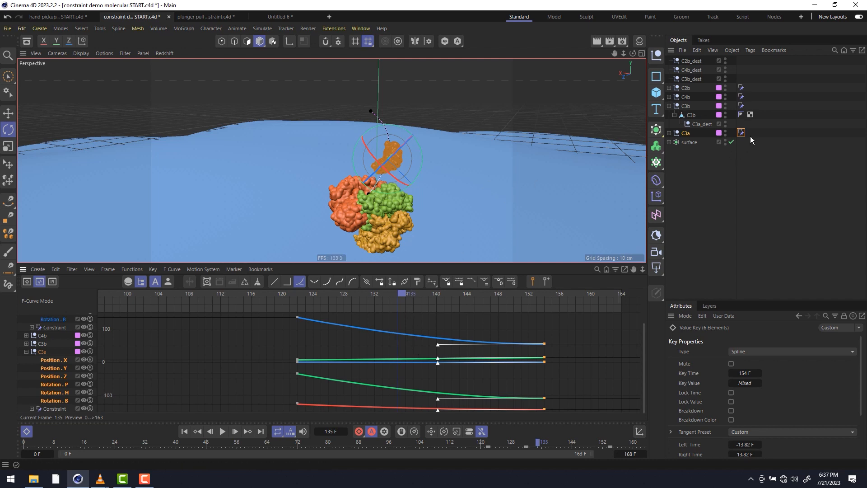
Step: Show C4b's Constraint Strength curve in the timeline, move to its first key at frame 52, and select C4b
{"action": "left_click", "coordinate": [741, 105]}
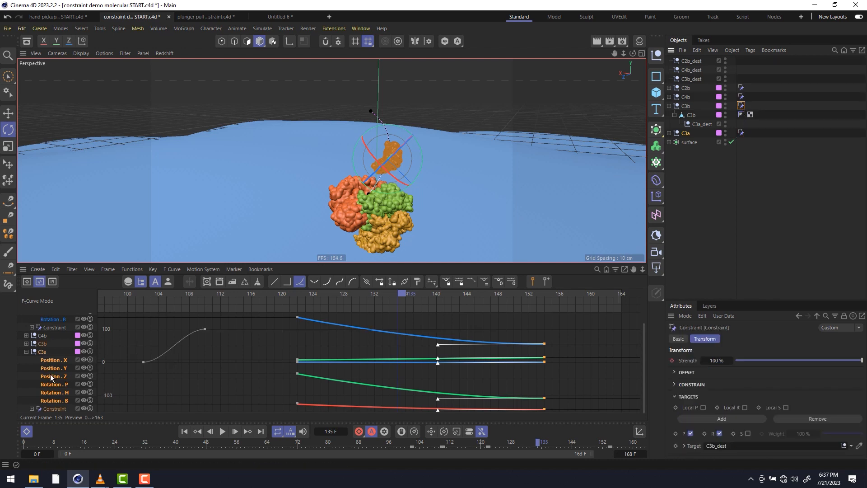
{"action": "left_click", "coordinate": [26, 335]}
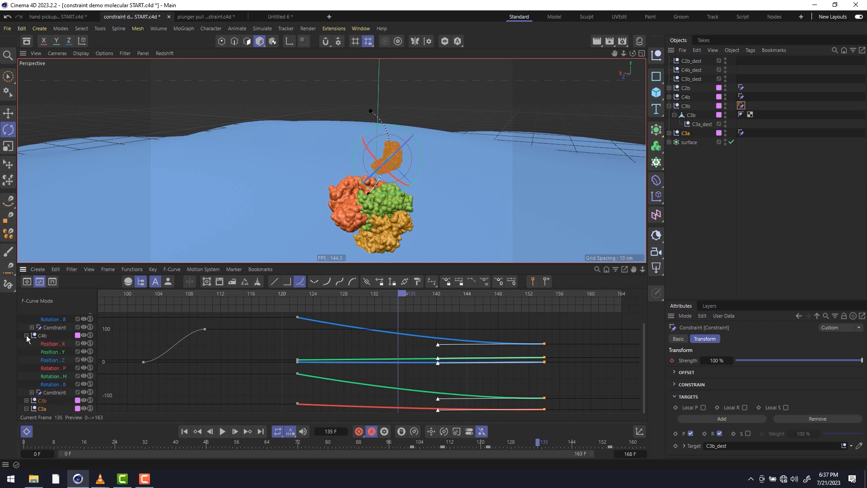
{"action": "left_click", "coordinate": [59, 401]}
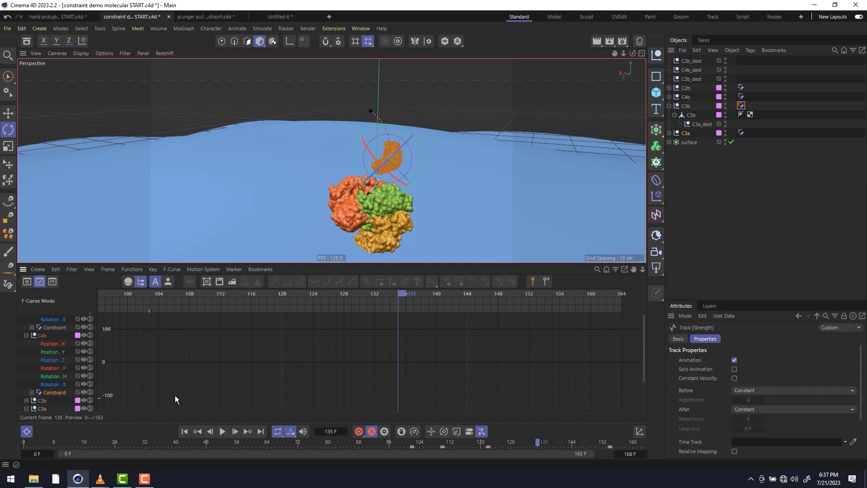
{"action": "key", "text": "h"}
{"action": "right_click_drag", "start_coordinate": [478, 397], "coordinate": [305, 333], "text": "alt"}
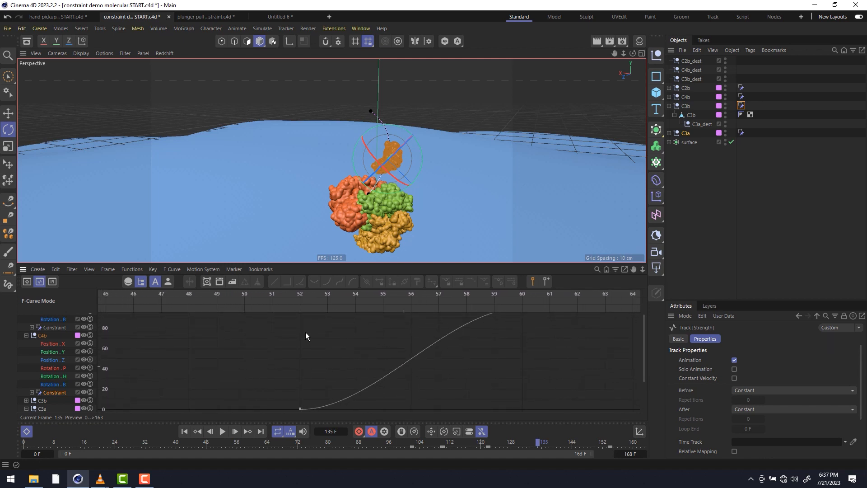
{"action": "left_click", "coordinate": [300, 296]}
{"action": "left_click", "coordinate": [685, 97]}
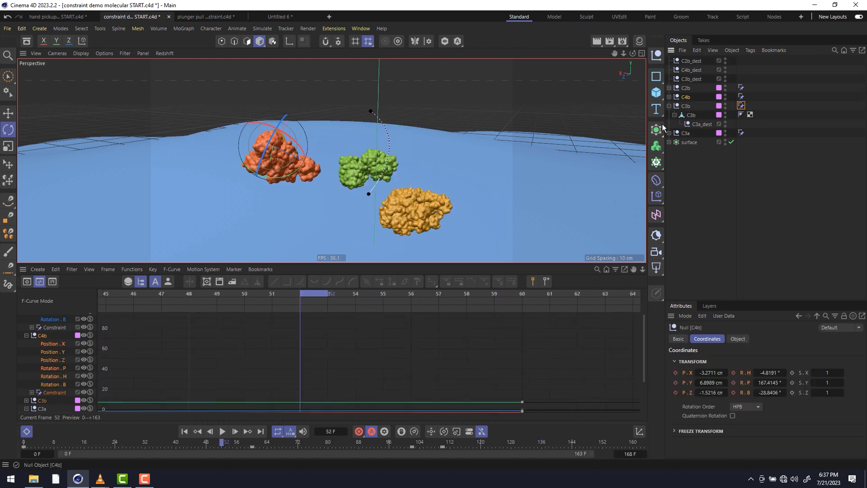
Step: Pull the frame 60 key's left tangent on C4b's Constraint Strength curve downward, about 1.99 frames long, and play the docking
{"action": "left_click", "coordinate": [54, 392]}
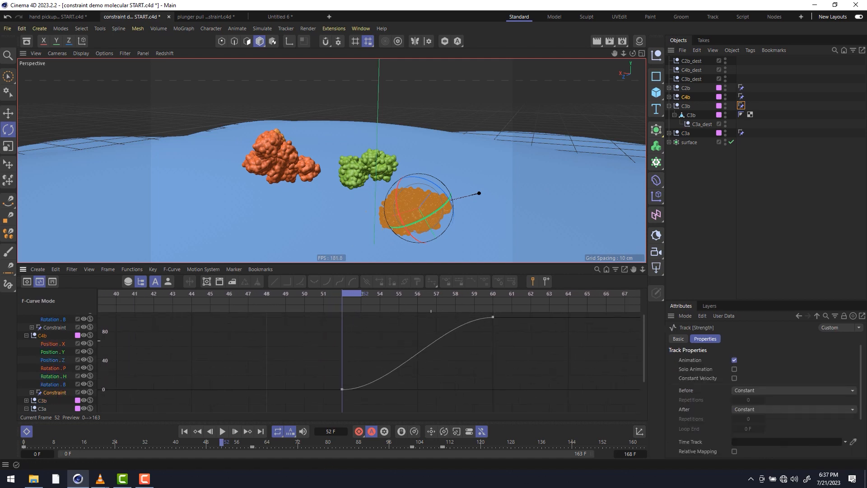
{"action": "right_click_drag", "start_coordinate": [431, 340], "coordinate": [447, 348], "text": "alt"}
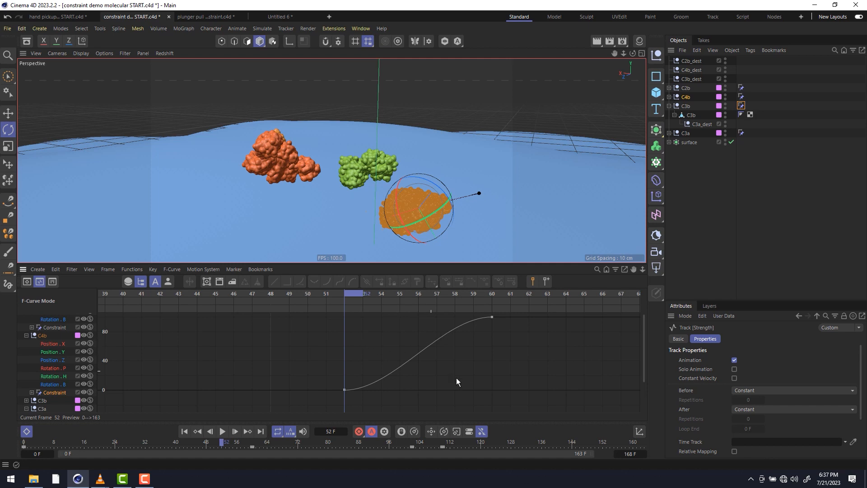
{"action": "left_click", "coordinate": [492, 316]}
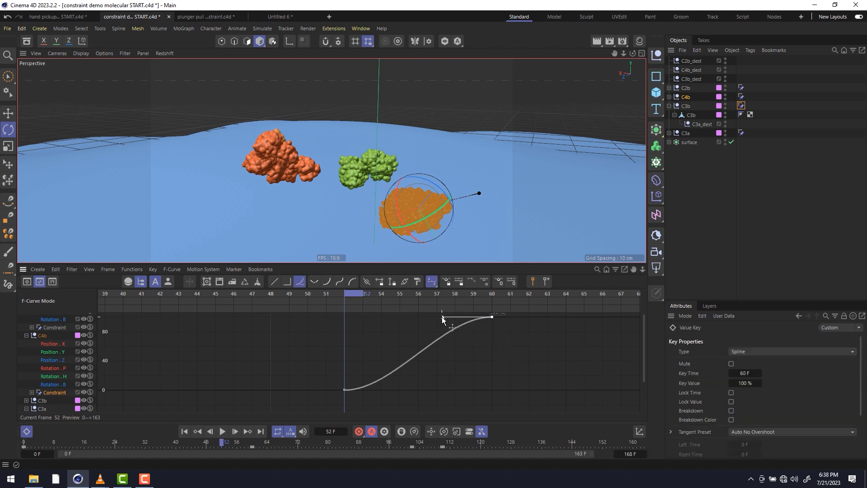
{"action": "left_click_drag", "start_coordinate": [441, 317], "coordinate": [455, 371]}
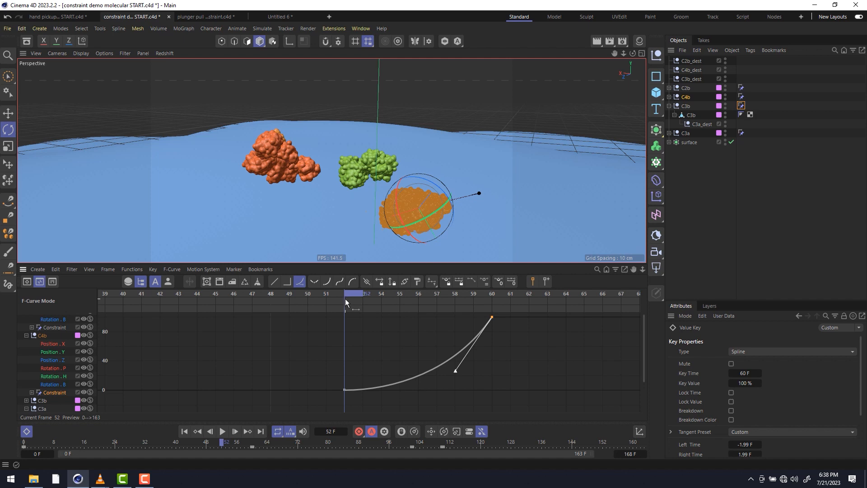
{"action": "key", "text": "F8"}
{"action": "key", "text": "F8"}
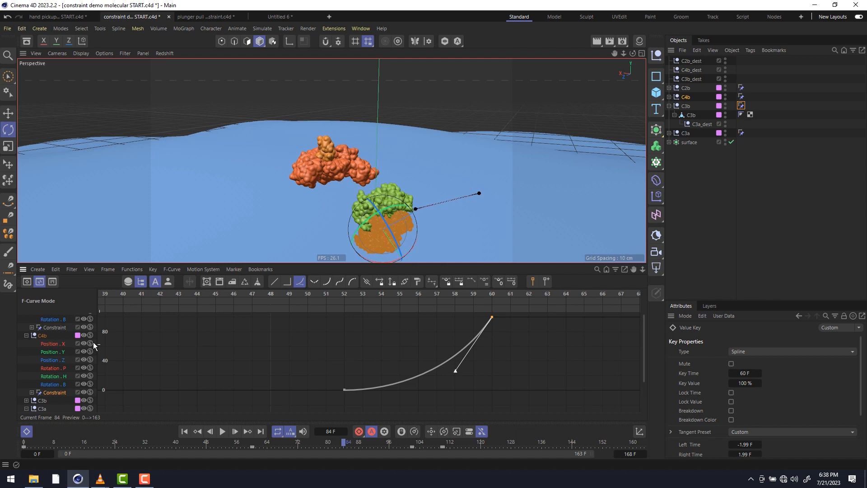
Step: Frame C2b's Constraint Strength curve and pull the frame 84 key's left tangent downward, about 1.99 frames long
{"action": "left_click", "coordinate": [54, 327]}
{"action": "right_click_drag", "start_coordinate": [457, 343], "coordinate": [462, 344], "text": "alt"}
{"action": "key", "text": "h"}
{"action": "left_click_drag", "start_coordinate": [520, 343], "coordinate": [607, 310]}
{"action": "left_click_drag", "start_coordinate": [418, 320], "coordinate": [450, 370]}
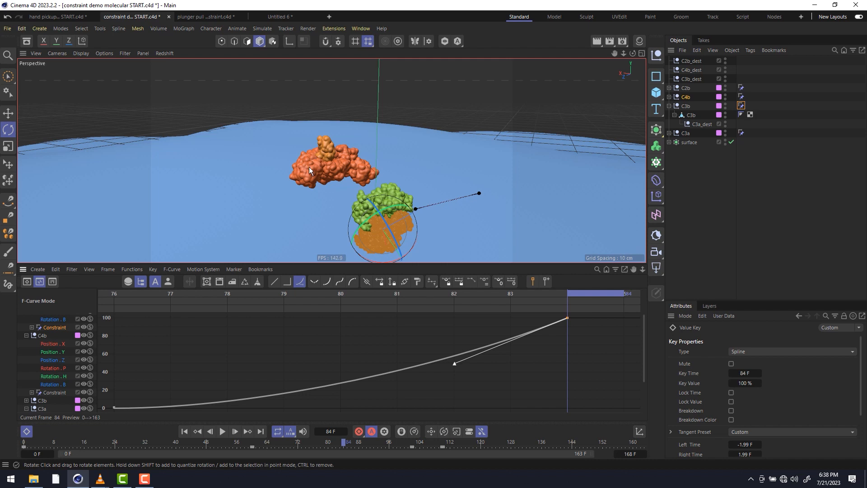
Step: Switch to the hand pickup set down START.c4d scene and play back the hand's animation
{"action": "left_click", "coordinate": [33, 17]}
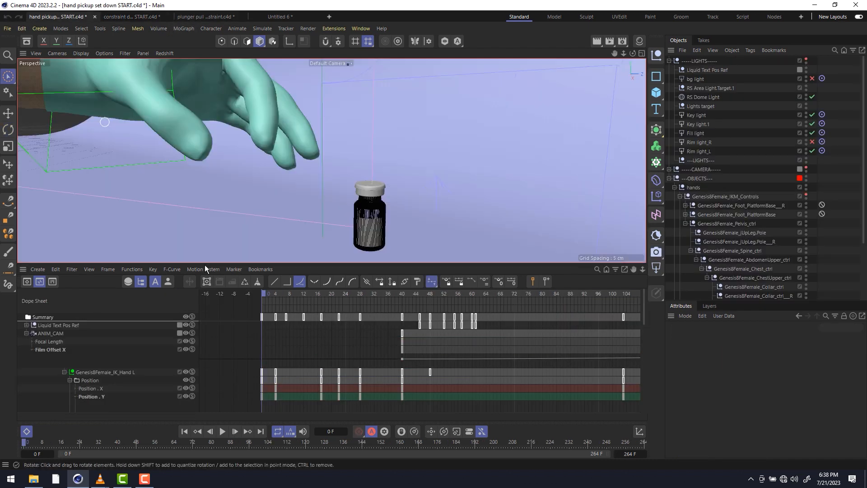
{"action": "left_click", "coordinate": [96, 480]}
{"action": "left_click", "coordinate": [138, 437]}
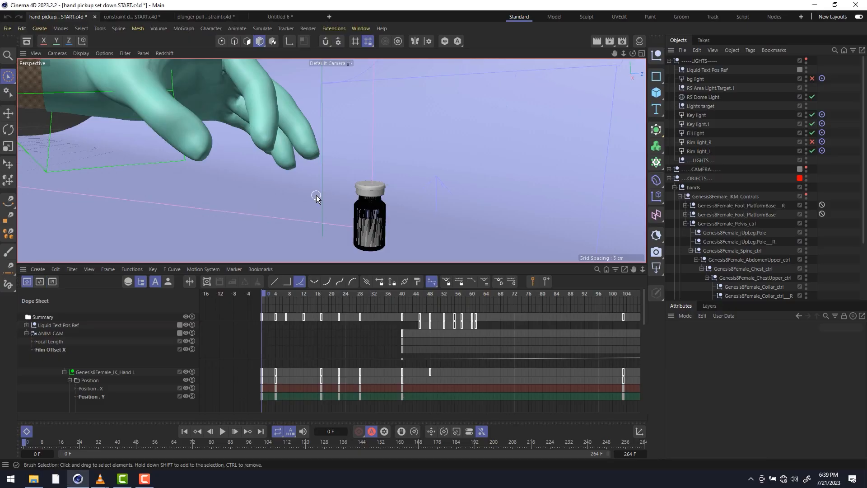
{"action": "key", "text": "F8"}
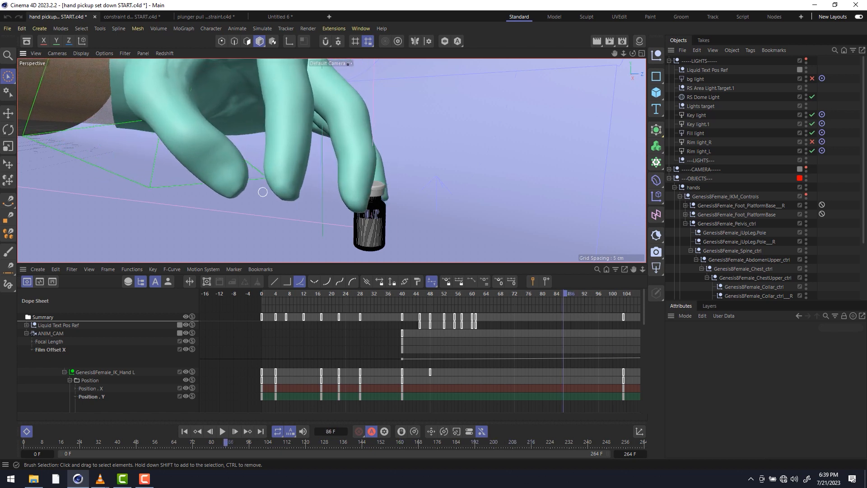
Step: Step back through the hand animation to frame 18, as the fingers close around the vial
{"action": "key", "text": "f"}
{"action": "key", "text": "f"}
{"action": "key", "text": "f"}
{"action": "key", "text": "f"}
{"action": "key", "text": "f"}
{"action": "key", "text": "f"}
{"action": "key", "text": "f"}
{"action": "key", "text": "f"}
{"action": "key", "text": "f"}
{"action": "key", "text": "f"}
{"action": "key", "text": "f"}
{"action": "key", "text": "f"}
{"action": "key", "text": "f"}
{"action": "key", "text": "f"}
{"action": "key", "text": "f"}
{"action": "key", "text": "f"}
{"action": "key", "text": "f"}
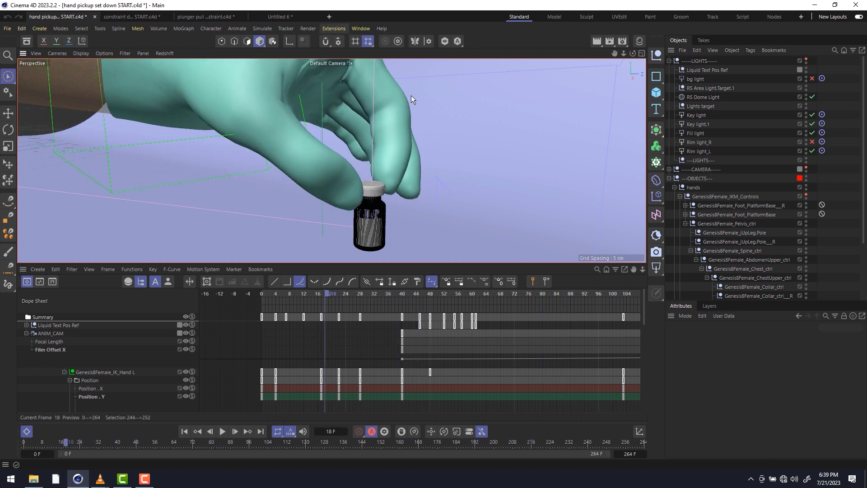
Step: Examine the fingers against the vial cap frame by frame and settle on frame 17 as the grip moment
{"action": "right_click_drag", "start_coordinate": [372, 220], "coordinate": [383, 188], "text": "alt"}
{"action": "left_click_drag", "start_coordinate": [383, 188], "coordinate": [349, 149], "text": "alt"}
{"action": "key", "text": "f"}
{"action": "key", "text": "f"}
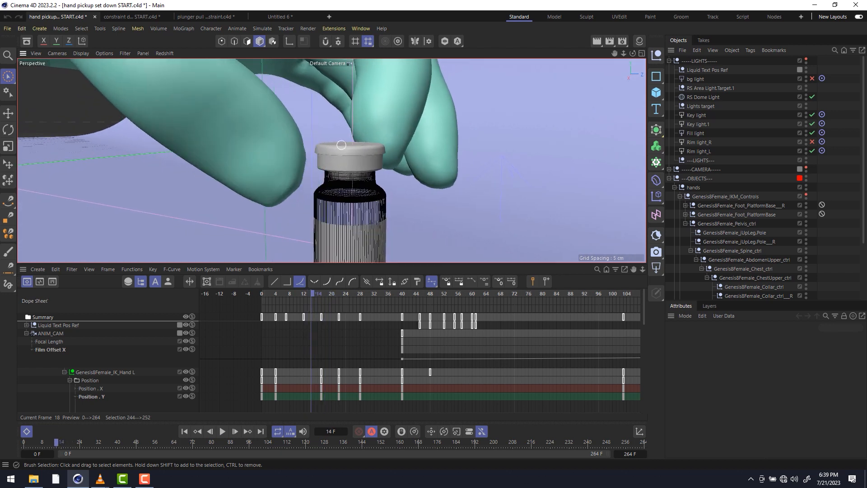
{"action": "key", "text": "g"}
{"action": "key", "text": "g"}
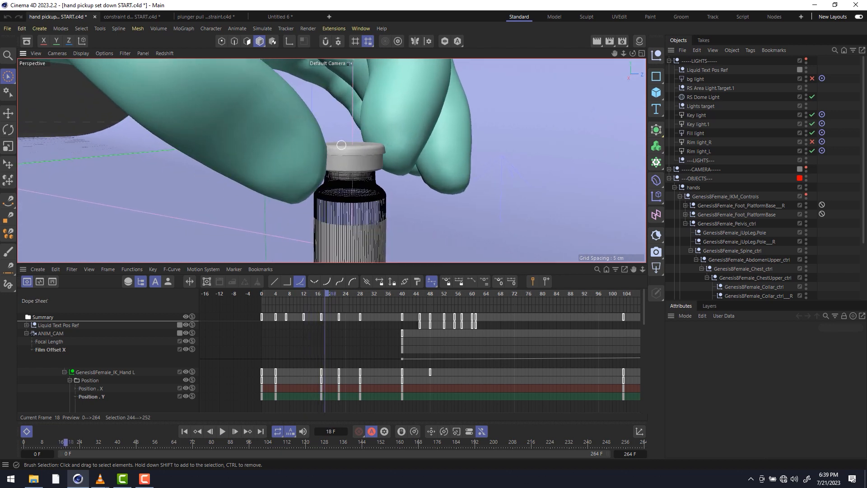
{"action": "key", "text": "f"}
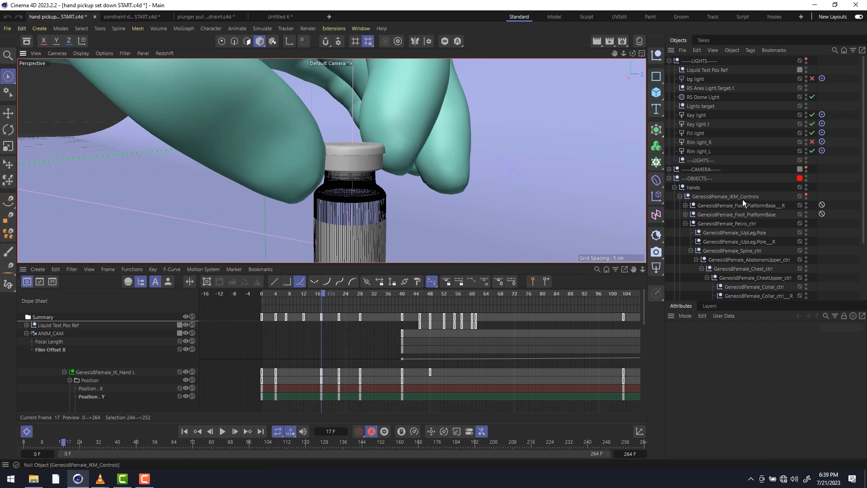
Step: Create a null matching Vial_60_small with Convert to Nulls and rename it "vial in hand"
{"action": "left_click", "coordinate": [669, 61]}
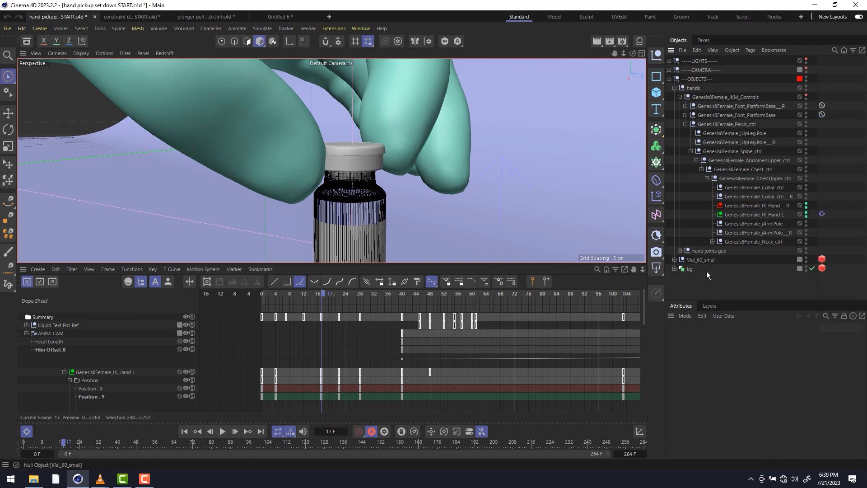
{"action": "left_click", "coordinate": [699, 260]}
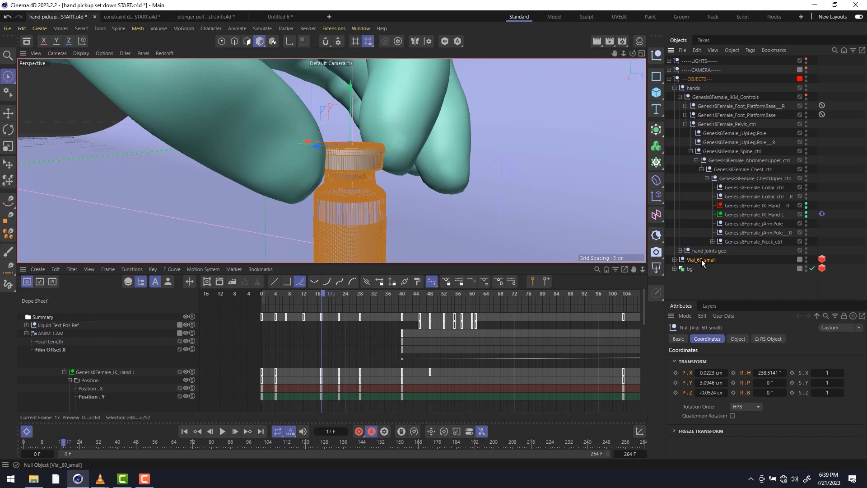
{"action": "key", "text": "shift+c"}
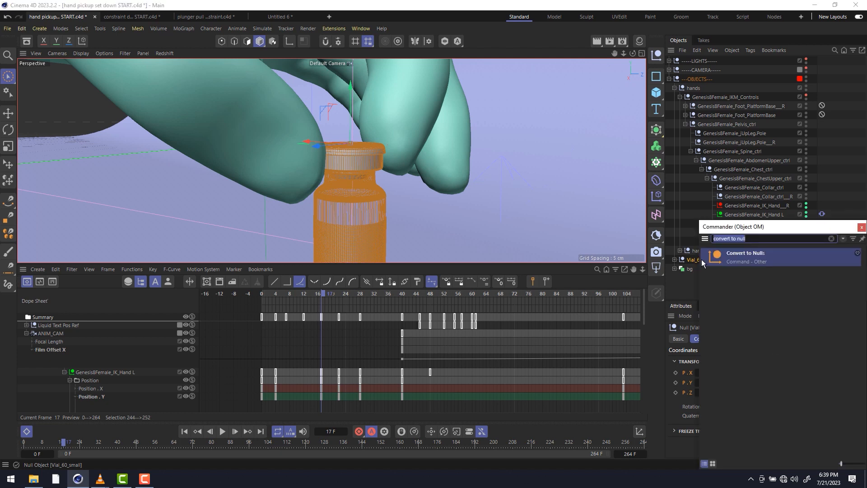
{"action": "key", "text": "Return"}
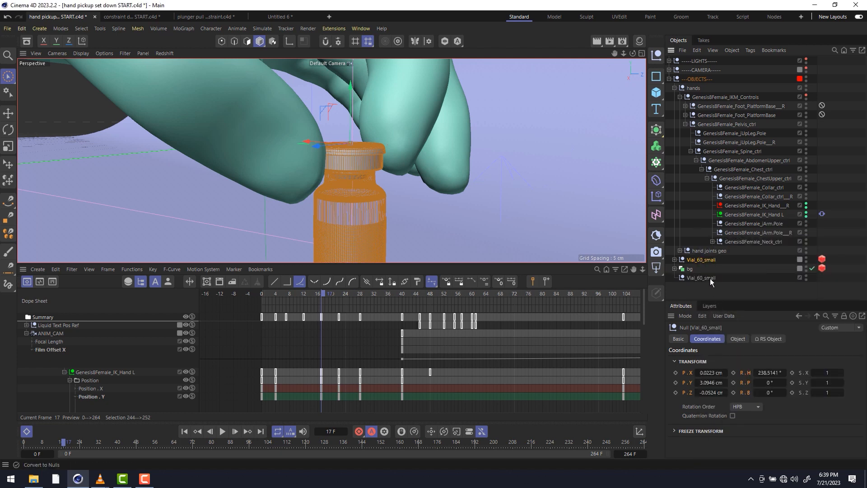
{"action": "double_click", "coordinate": [700, 278]}
{"action": "type", "text": "vial"}
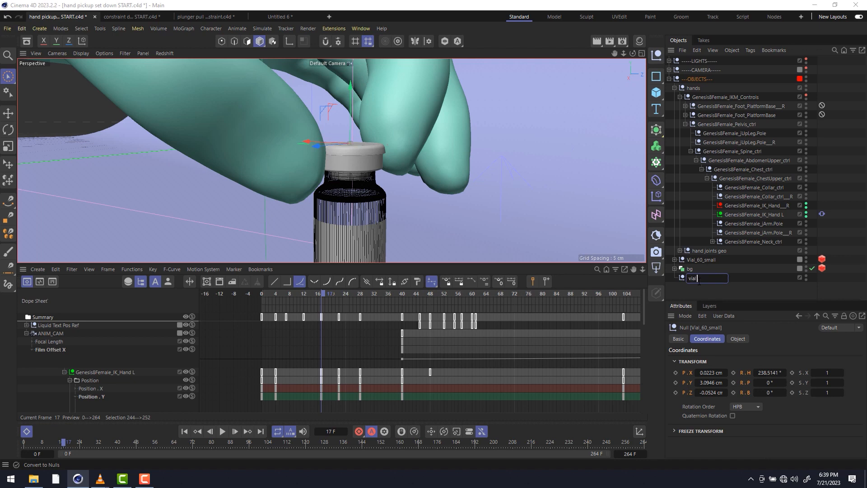
{"action": "type", "text": " in hand"}
{"action": "key", "text": "Return"}
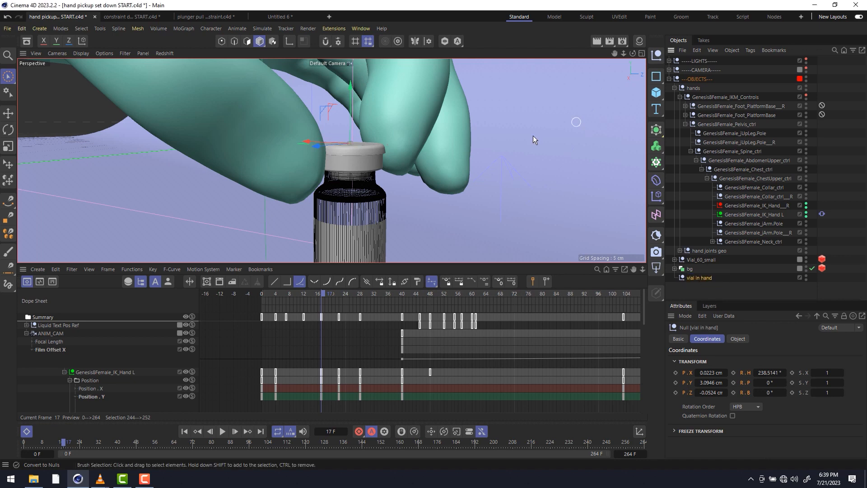
Step: Identify the left hand's controller and, at frame 17, make "vial in hand" a child of Genesis8Female_IK_Hand L
{"action": "right_click_drag", "start_coordinate": [420, 140], "coordinate": [389, 146], "text": "alt"}
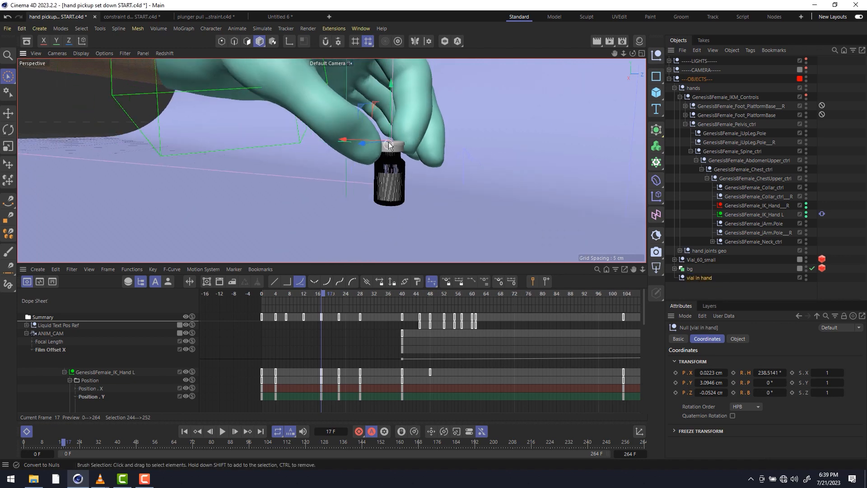
{"action": "middle_click_drag", "start_coordinate": [386, 133], "coordinate": [371, 202], "text": "alt"}
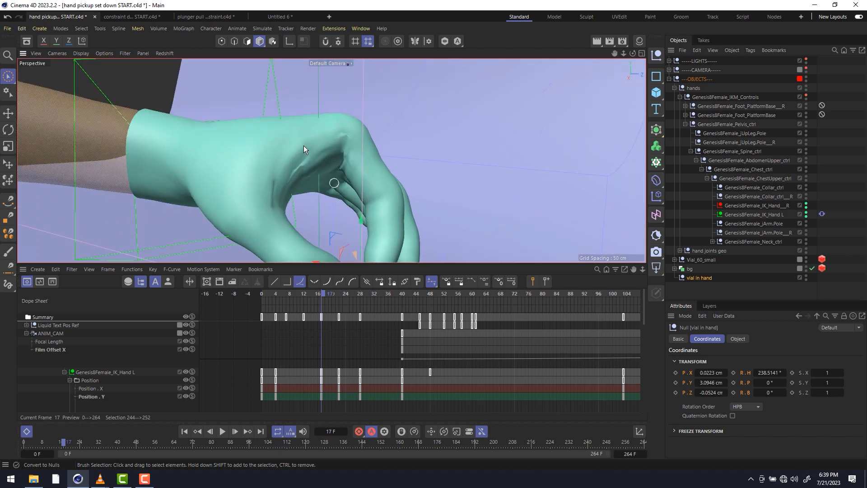
{"action": "left_click", "coordinate": [102, 90]}
{"action": "scroll", "coordinate": [190, 115], "scroll_direction": "down", "scroll_amount": 7}
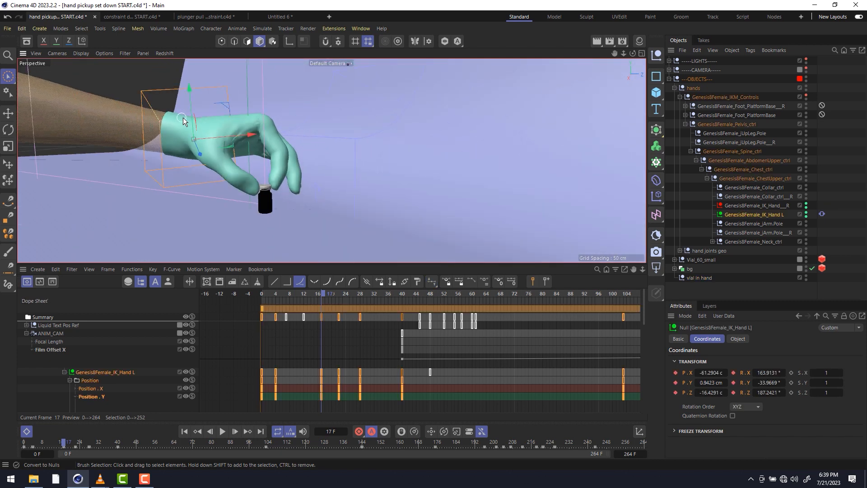
{"action": "scroll", "coordinate": [186, 118], "scroll_direction": "up", "scroll_amount": 1}
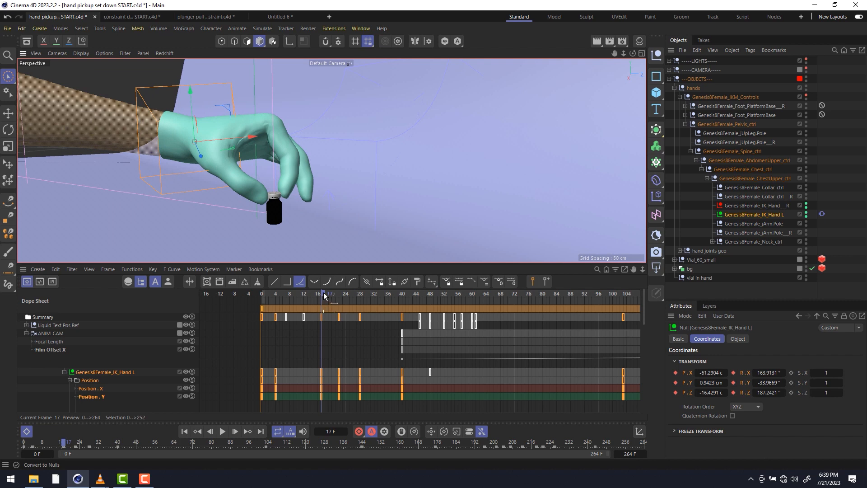
{"action": "left_click_drag", "start_coordinate": [325, 296], "coordinate": [300, 295]}
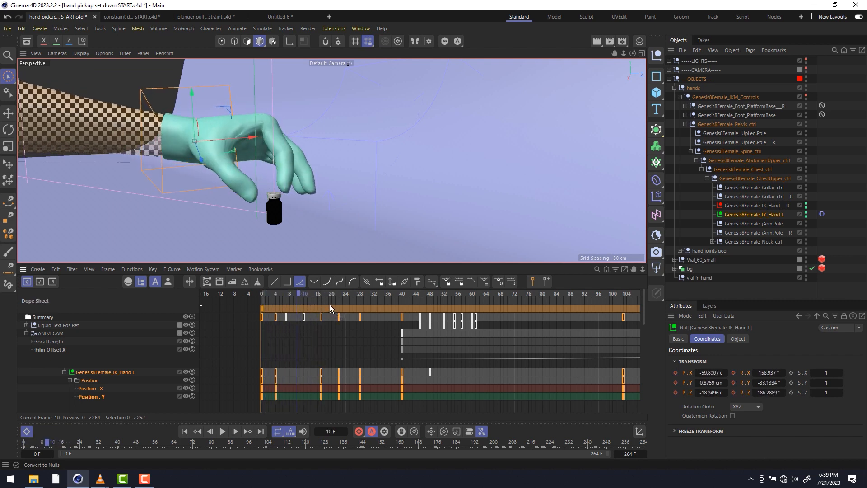
{"action": "left_click", "coordinate": [316, 297]}
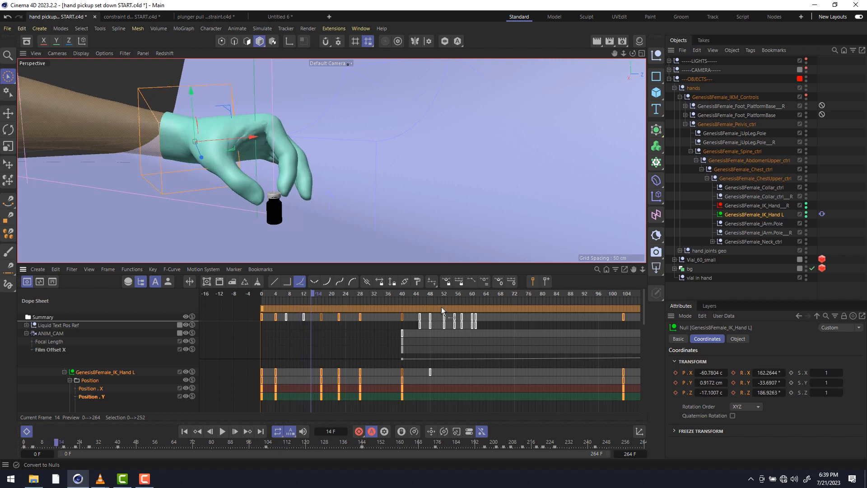
{"action": "key", "text": "g"}
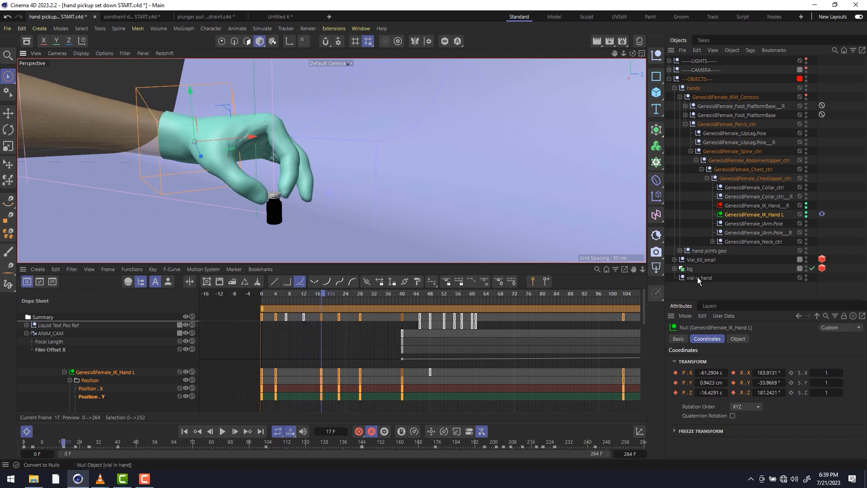
{"action": "left_click_drag", "start_coordinate": [699, 278], "coordinate": [745, 218]}
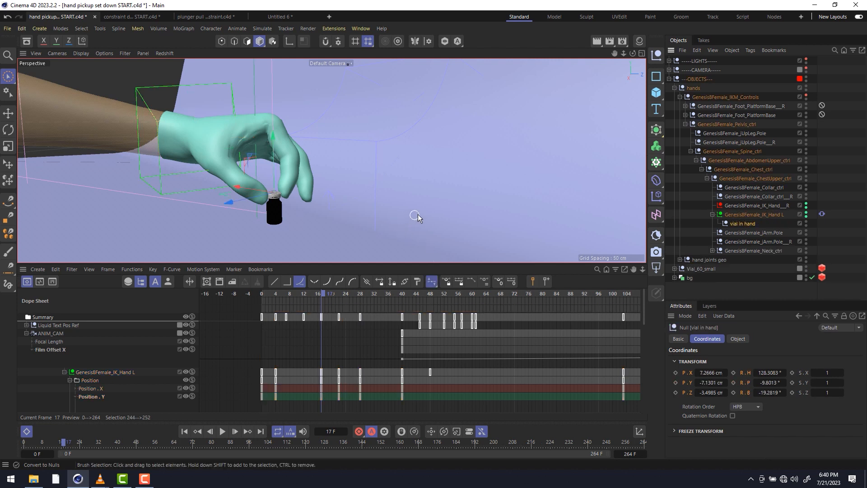
Step: Play the pickup from the start to check the parented null, and return to frame 17 close on the vial
{"action": "key", "text": "shift+f"}
{"action": "key", "text": "F8"}
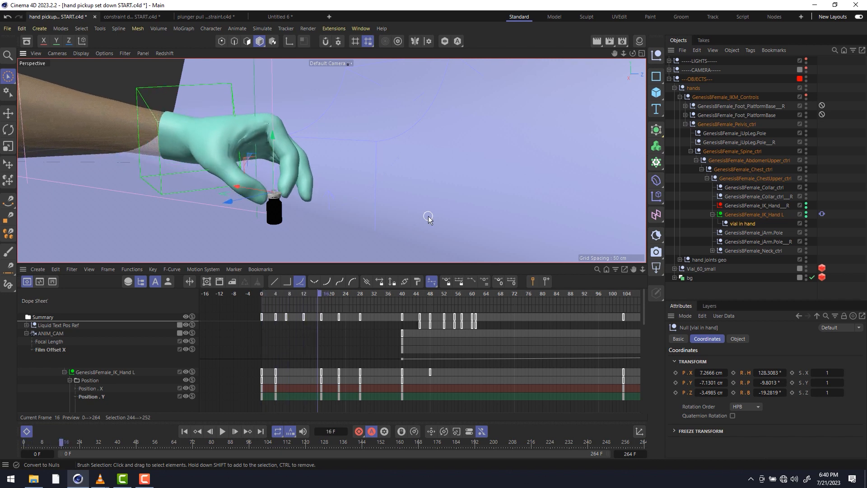
{"action": "key", "text": "g"}
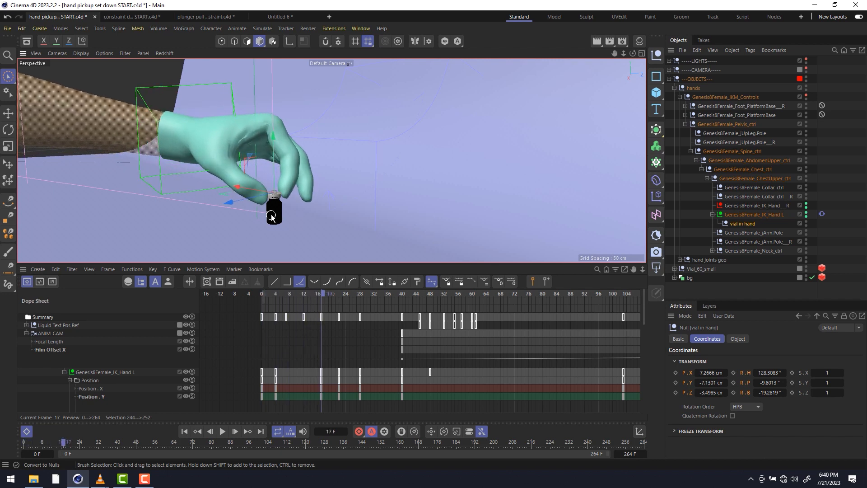
{"action": "scroll", "coordinate": [273, 210], "scroll_direction": "up", "scroll_amount": 5}
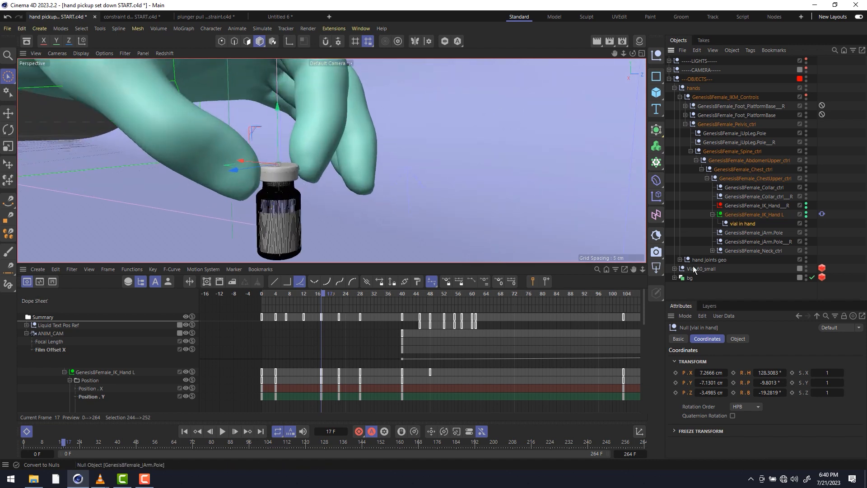
Step: Add a Constraint tag to Vial_60_small with a Transform target set to the "vial in hand" null
{"action": "right_click", "coordinate": [693, 269]}
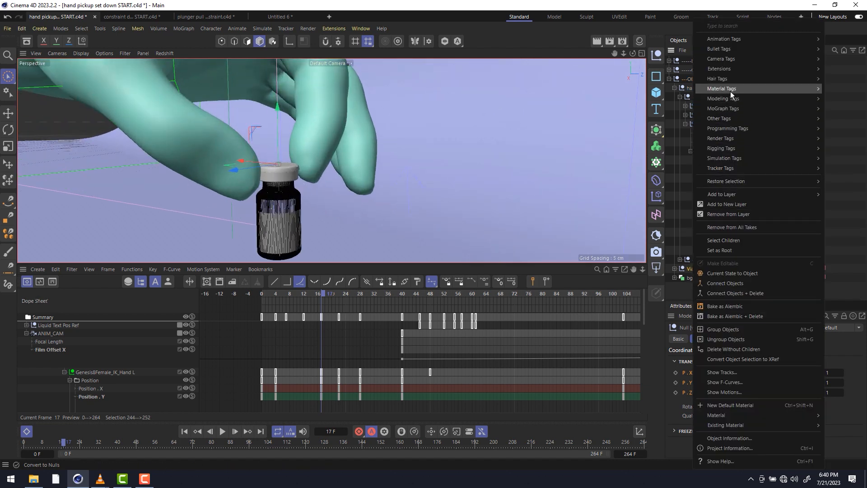
{"action": "mouse_move", "coordinate": [726, 118]}
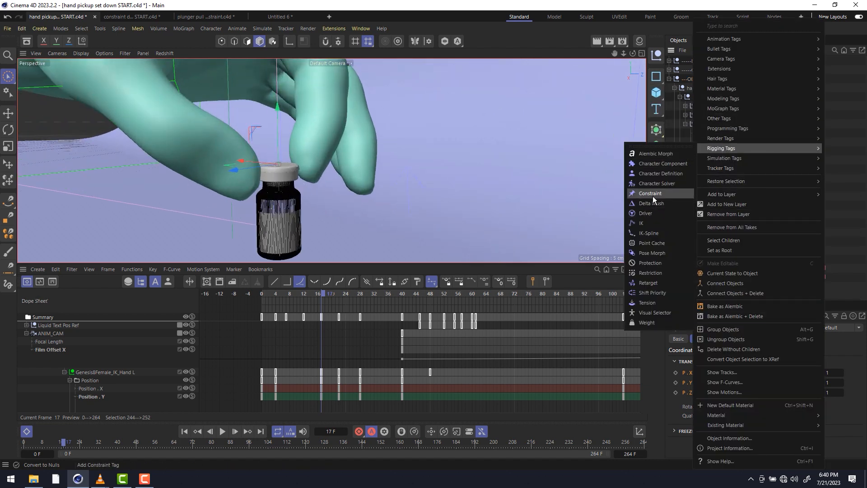
{"action": "left_click", "coordinate": [652, 197]}
{"action": "left_click", "coordinate": [721, 423]}
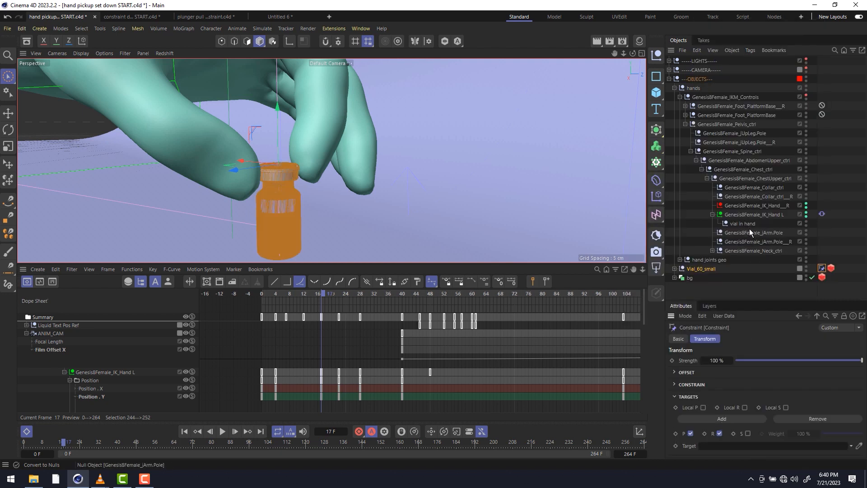
{"action": "left_click_drag", "start_coordinate": [749, 229], "coordinate": [741, 446]}
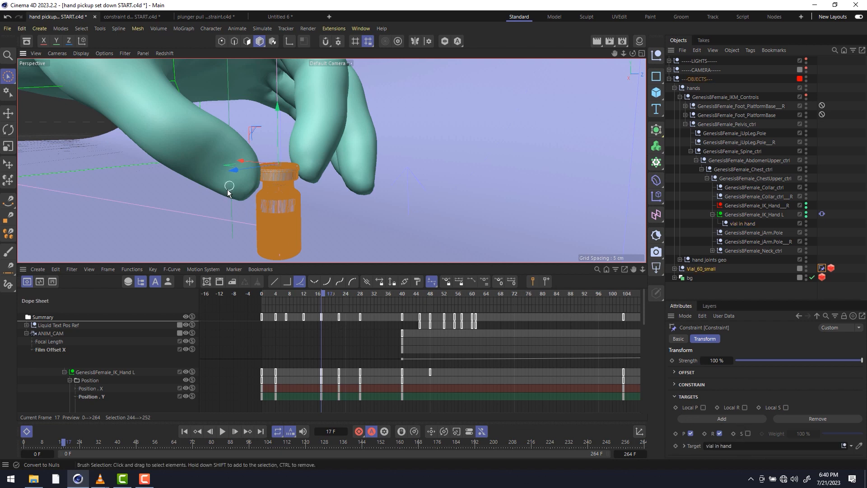
Step: Play the animation and step back and forth around the grip moment to check how the constrained vial follows the hand
{"action": "key", "text": "F8"}
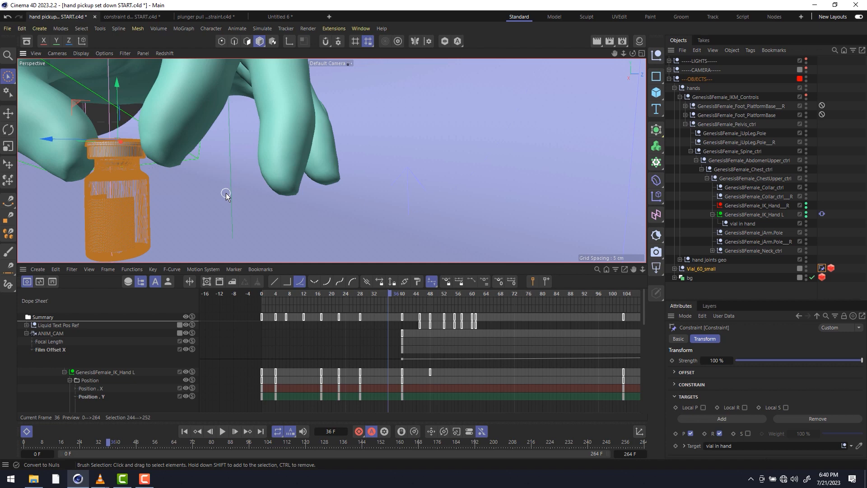
{"action": "scroll", "coordinate": [231, 189], "scroll_direction": "down", "scroll_amount": 5}
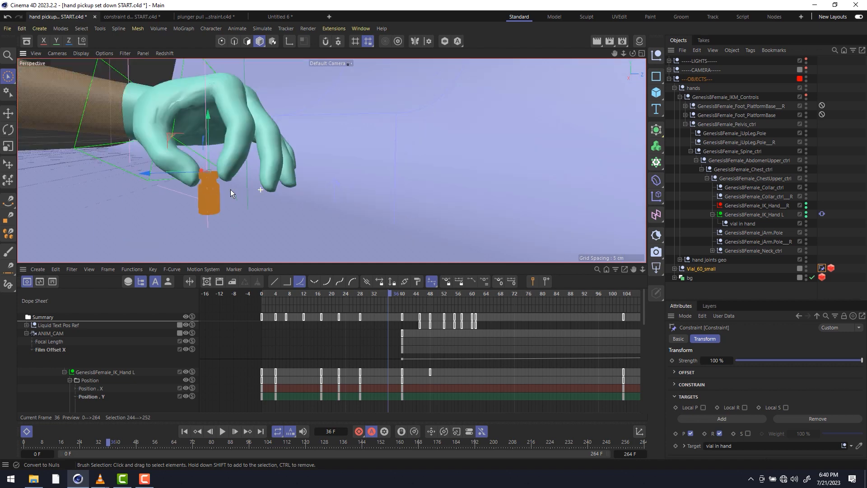
{"action": "key", "text": "f"}
{"action": "key", "text": "f"}
{"action": "key", "text": "f"}
{"action": "key", "text": "f"}
{"action": "key", "text": "f"}
{"action": "key", "text": "f"}
{"action": "key", "text": "f"}
{"action": "key", "text": "f"}
{"action": "key", "text": "f"}
{"action": "key", "text": "f"}
{"action": "key", "text": "f"}
{"action": "key", "text": "f"}
{"action": "key", "text": "f"}
{"action": "key", "text": "f"}
{"action": "key", "text": "f"}
{"action": "key", "text": "f"}
{"action": "key", "text": "f"}
{"action": "key", "text": "f"}
{"action": "key", "text": "f"}
{"action": "key", "text": "f"}
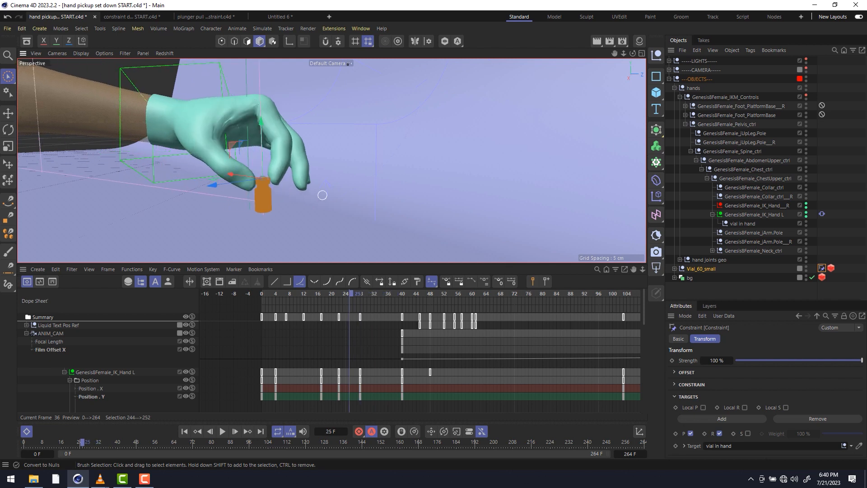
{"action": "key", "text": "f"}
{"action": "key", "text": "f"}
{"action": "key", "text": "f"}
{"action": "key", "text": "f"}
{"action": "key", "text": "f"}
{"action": "key", "text": "f"}
{"action": "key", "text": "f"}
{"action": "key", "text": "f"}
{"action": "key", "text": "f"}
{"action": "key", "text": "f"}
{"action": "key", "text": "f"}
{"action": "key", "text": "f"}
{"action": "key", "text": "f"}
{"action": "key", "text": "f"}
{"action": "key", "text": "f"}
{"action": "key", "text": "f"}
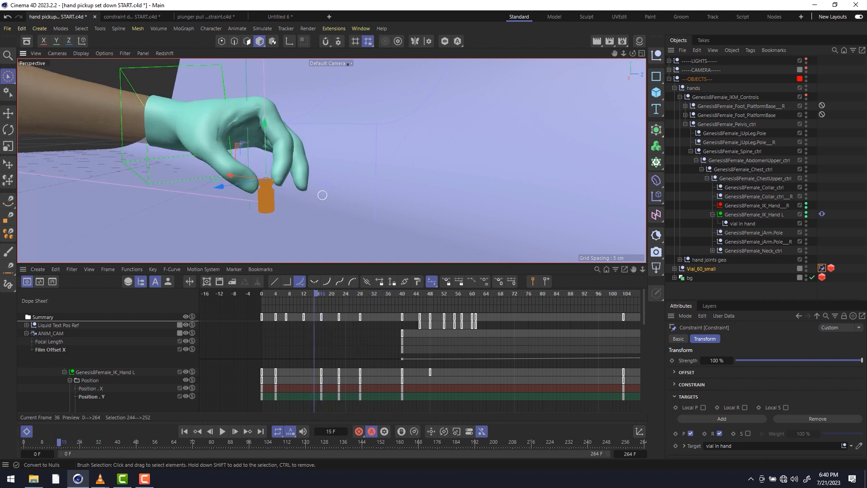
{"action": "key", "text": "g"}
{"action": "key", "text": "g"}
{"action": "key", "text": "g"}
{"action": "key", "text": "g"}
{"action": "key", "text": "g"}
{"action": "key", "text": "g"}
{"action": "key", "text": "g"}
{"action": "key", "text": "g"}
{"action": "key", "text": "g"}
{"action": "key", "text": "g"}
{"action": "key", "text": "g"}
{"action": "key", "text": "g"}
{"action": "key", "text": "g"}
{"action": "key", "text": "g"}
{"action": "key", "text": "g"}
{"action": "key", "text": "g"}
{"action": "key", "text": "g"}
{"action": "key", "text": "g"}
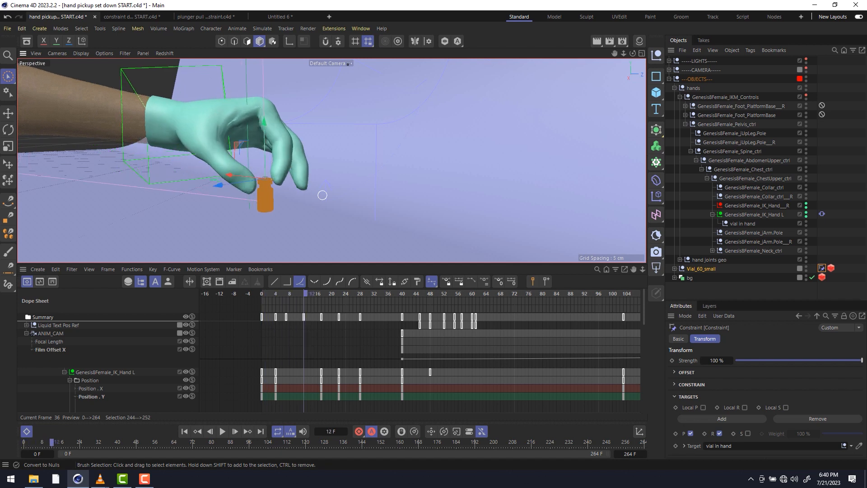
Step: Keyframe the vial constraint's Strength at 100 % on frame 17 and 0 % on frame 16
{"action": "key", "text": "f"}
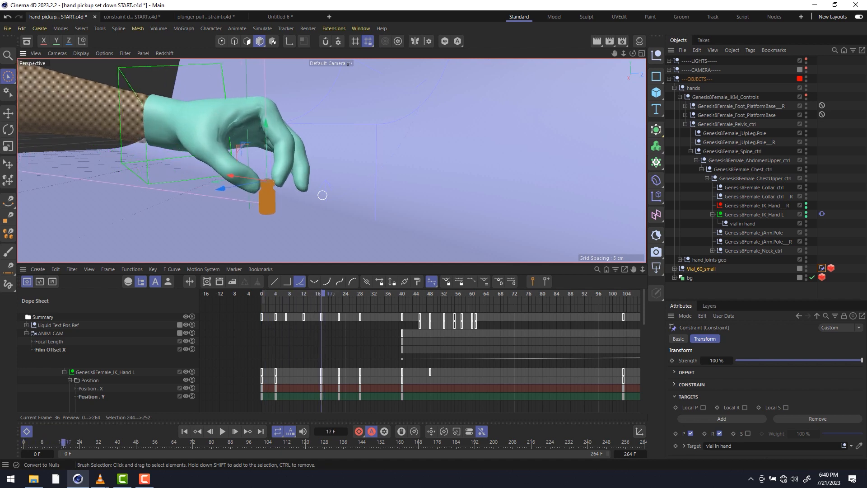
{"action": "left_click", "coordinate": [672, 360]}
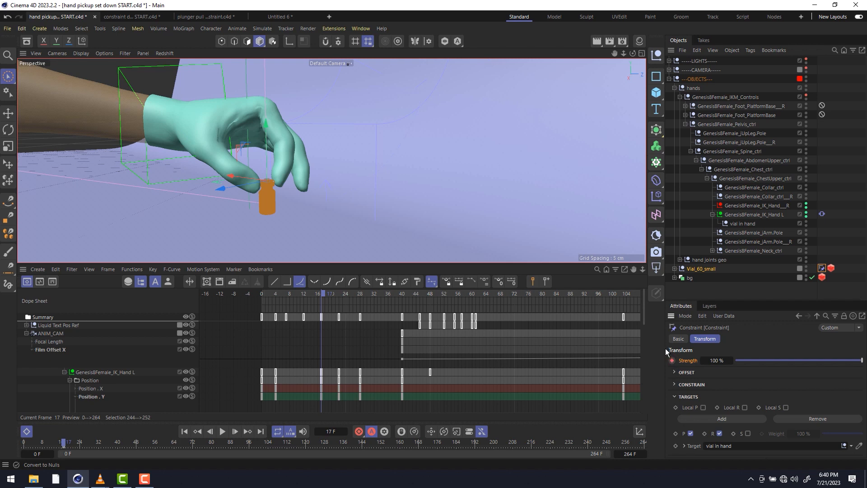
{"action": "key", "text": "f"}
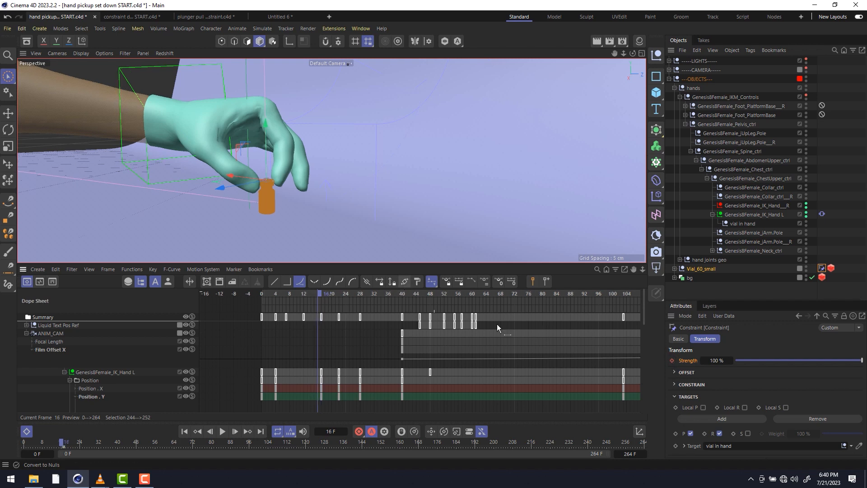
{"action": "left_click_drag", "start_coordinate": [766, 362], "coordinate": [638, 353]}
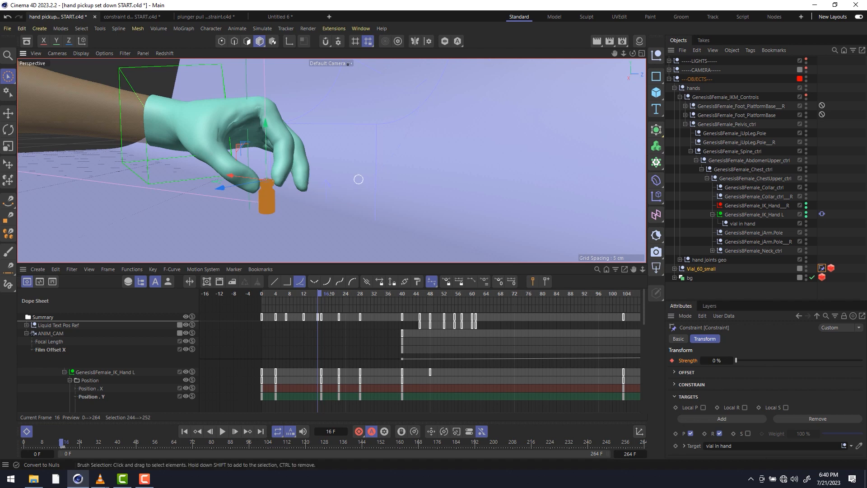
Step: Step through the frames before the grip and return to the start to check the vial's position with the constraint off
{"action": "key", "text": "f"}
{"action": "key", "text": "f"}
{"action": "key", "text": "f"}
{"action": "key", "text": "f"}
{"action": "key", "text": "f"}
{"action": "key", "text": "f"}
{"action": "key", "text": "f"}
{"action": "key", "text": "f"}
{"action": "key", "text": "f"}
{"action": "key", "text": "f"}
{"action": "key", "text": "f"}
{"action": "key", "text": "f"}
{"action": "key", "text": "f"}
{"action": "key", "text": "f"}
{"action": "key", "text": "f"}
{"action": "left_click_drag", "start_coordinate": [359, 179], "coordinate": [421, 179]}
{"action": "key", "text": "shift+f"}
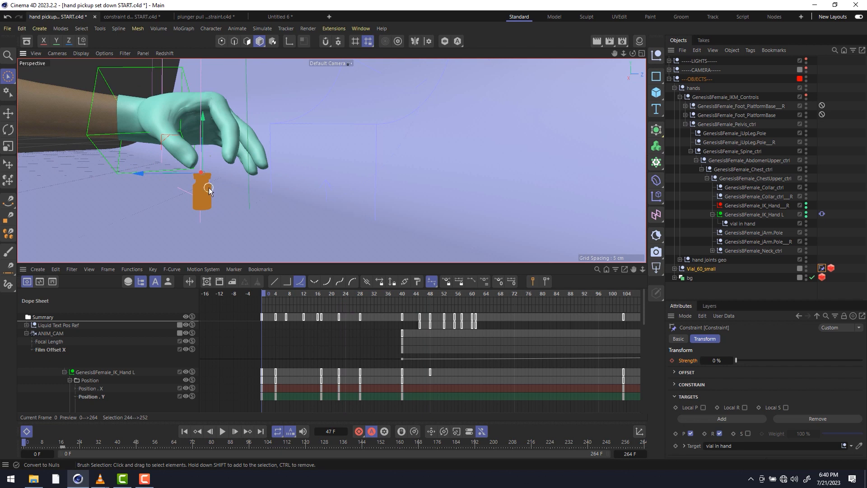
Step: Keyframe the position and rotation of Vial_60_small at frame 17
{"action": "left_click", "coordinate": [323, 295]}
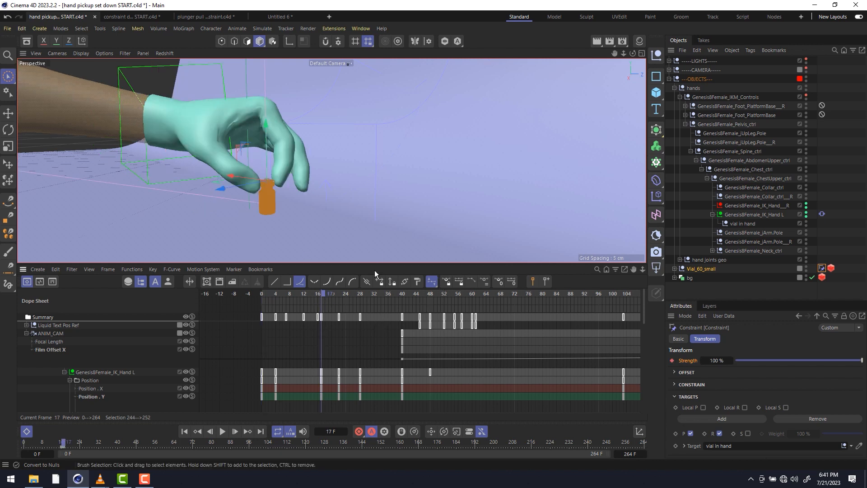
{"action": "left_click", "coordinate": [705, 269]}
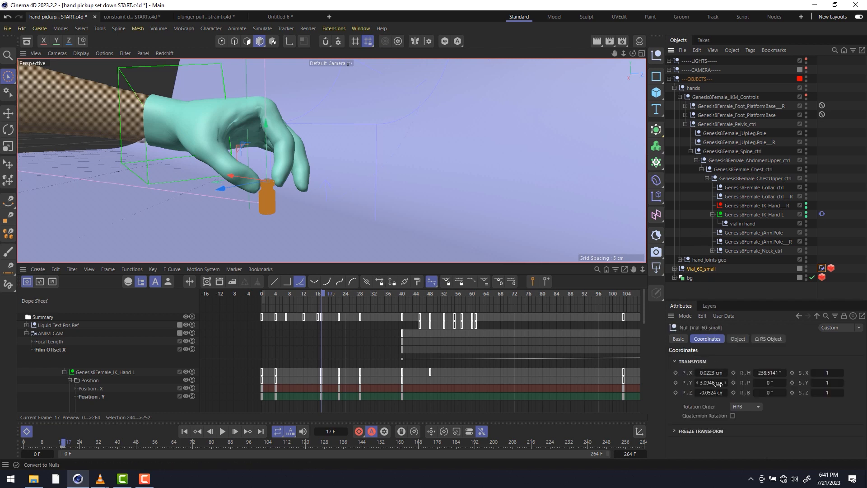
{"action": "left_click", "coordinate": [685, 374], "text": "shift"}
{"action": "left_click", "coordinate": [675, 372]}
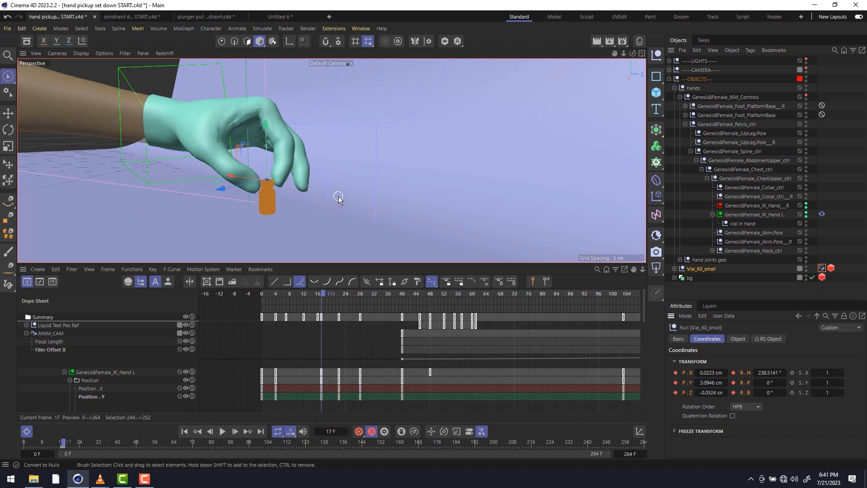
Step: Deselect everything and play the animation from the start to check the vial pickup
{"action": "key", "text": "shift+f"}
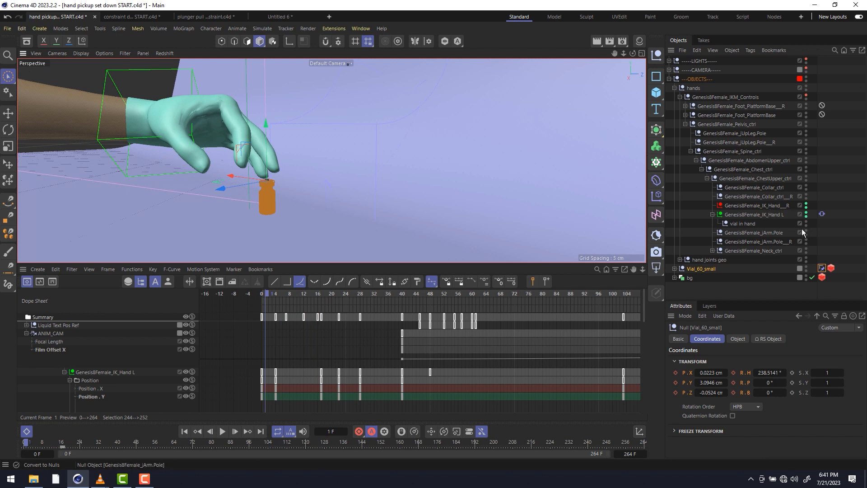
{"action": "left_click", "coordinate": [830, 227]}
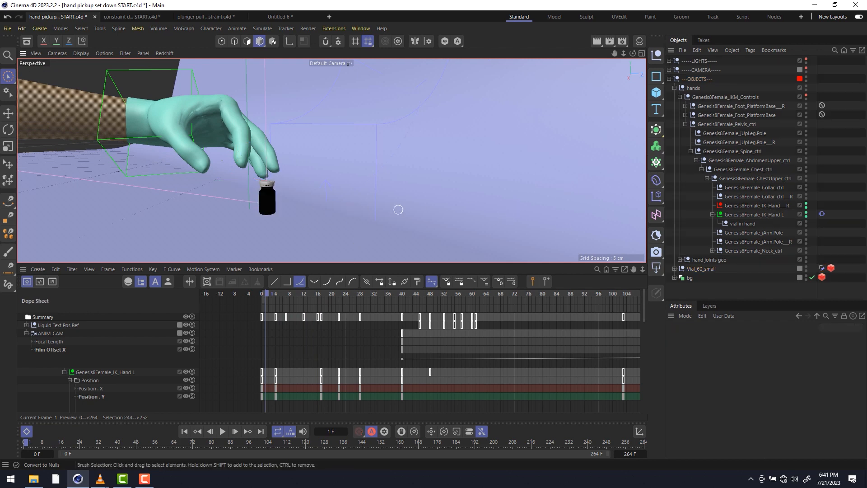
{"action": "key", "text": "shift+f"}
{"action": "key", "text": "F8"}
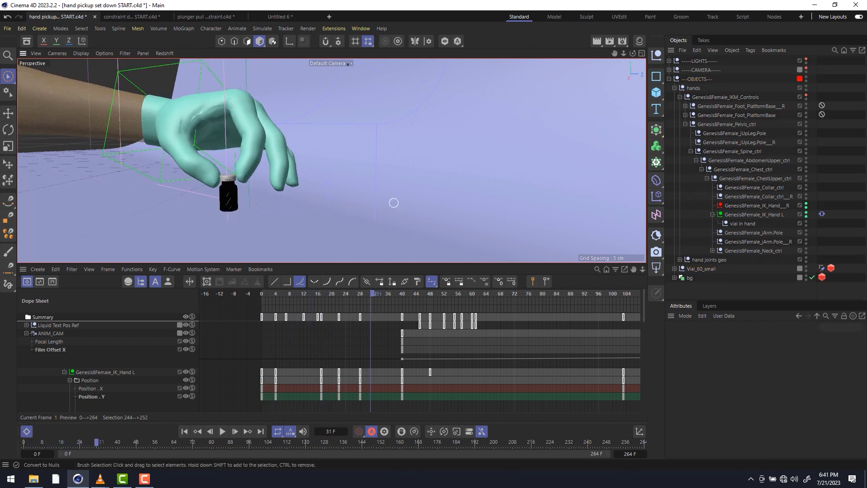
{"action": "key", "text": "F8"}
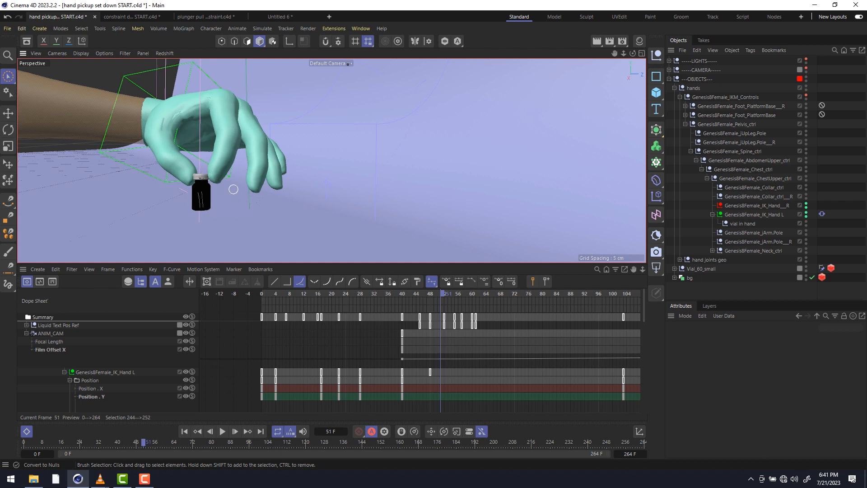
Step: Examine the set-down from frame 155 against the left hand controller's Position Y curve and stop at frame 195 close on the vial
{"action": "key", "text": "ctrl+g"}
{"action": "key", "text": "ctrl+g"}
{"action": "key", "text": "ctrl+g"}
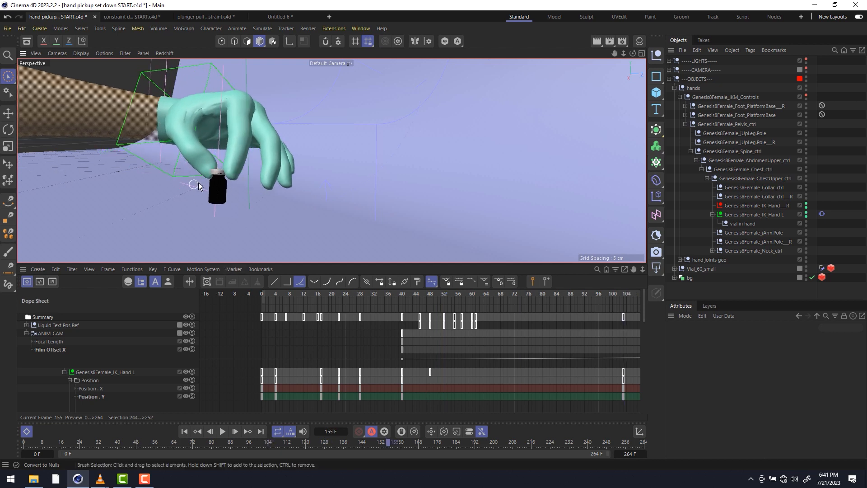
{"action": "right_click_drag", "start_coordinate": [198, 183], "coordinate": [221, 176], "text": "alt"}
{"action": "right_click_drag", "start_coordinate": [487, 363], "coordinate": [442, 366], "text": "alt"}
{"action": "middle_click_drag", "start_coordinate": [530, 355], "coordinate": [207, 356], "text": "alt"}
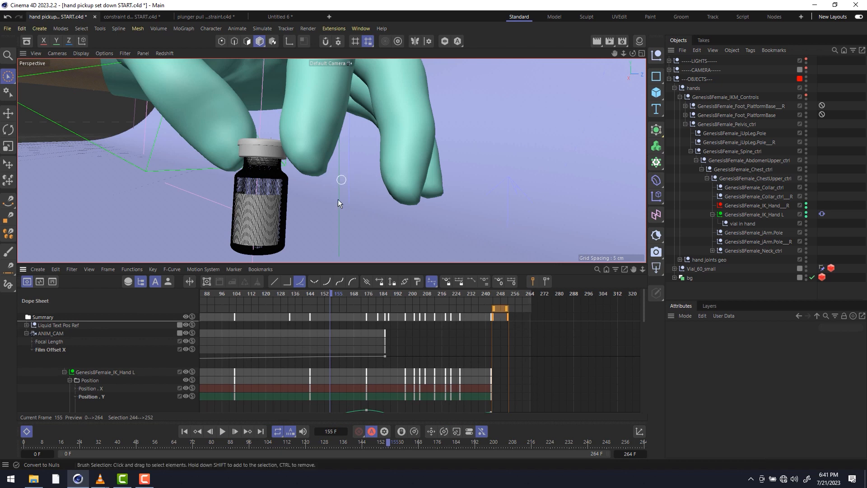
{"action": "left_click_drag", "start_coordinate": [277, 202], "coordinate": [321, 203], "text": "alt"}
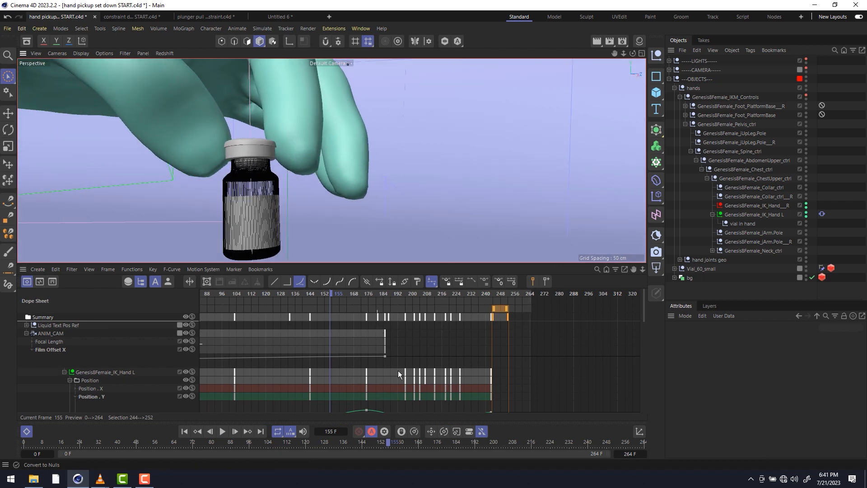
{"action": "middle_click_drag", "start_coordinate": [395, 383], "coordinate": [394, 328], "text": "alt"}
{"action": "key", "text": "F8"}
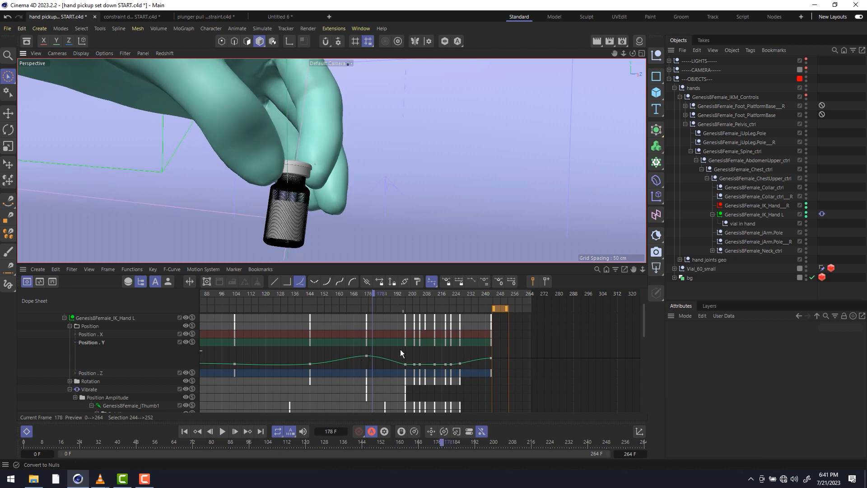
{"action": "left_click", "coordinate": [102, 343]}
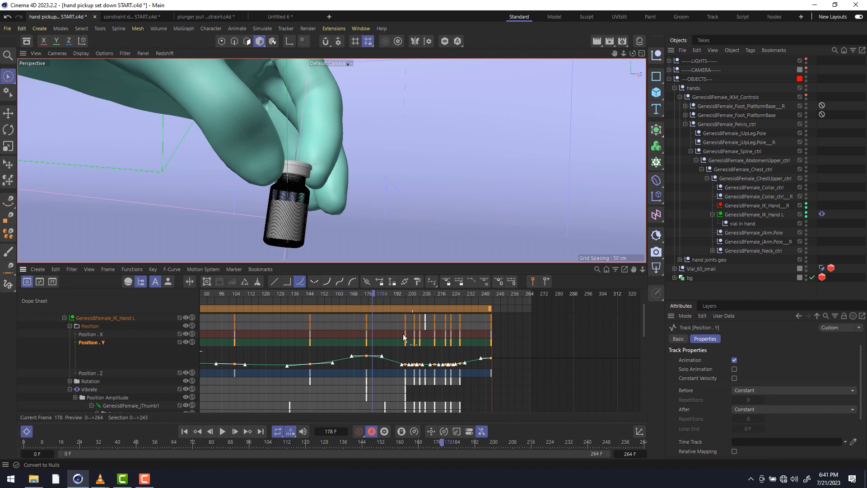
{"action": "left_click_drag", "start_coordinate": [374, 294], "coordinate": [405, 293]}
{"action": "key", "text": "f"}
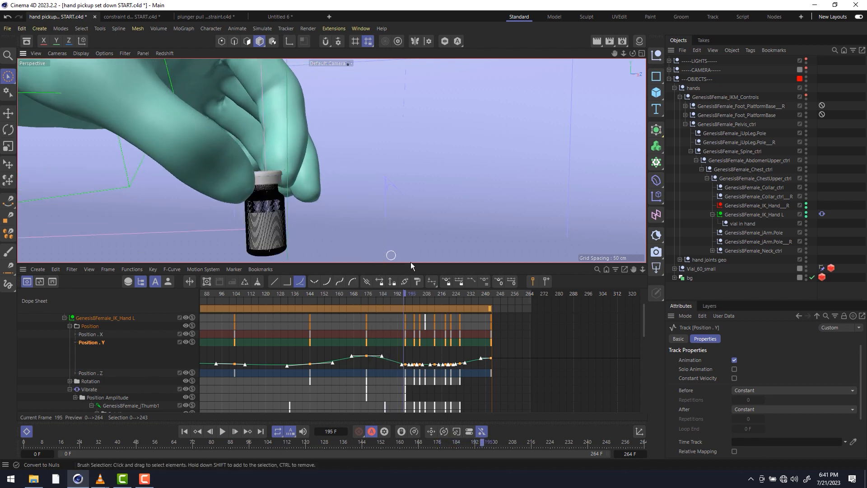
{"action": "left_click_drag", "start_coordinate": [282, 238], "coordinate": [273, 185], "text": "alt"}
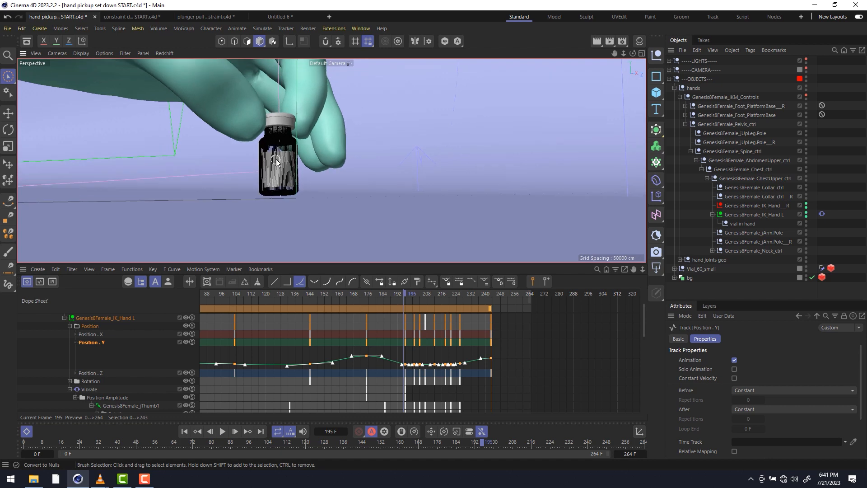
Step: Keyframe the vial constraint's Strength at 100 % on frame 196 and 0 % on frame 197
{"action": "left_click", "coordinate": [821, 268]}
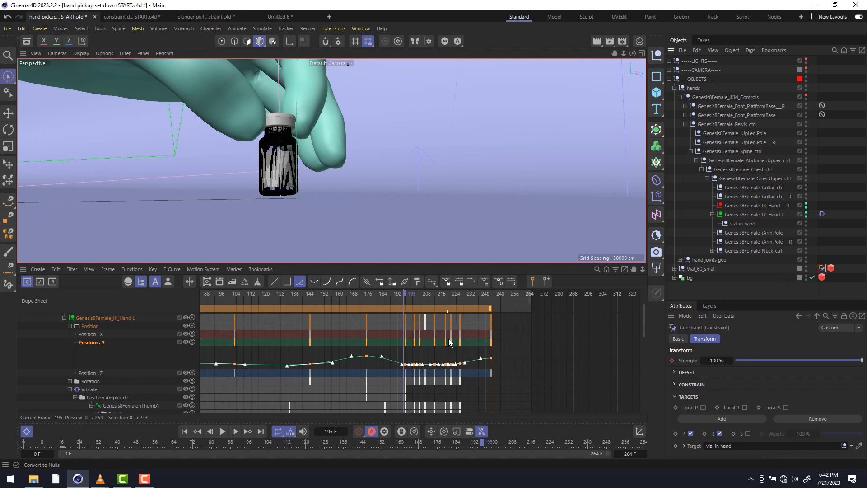
{"action": "key", "text": "g"}
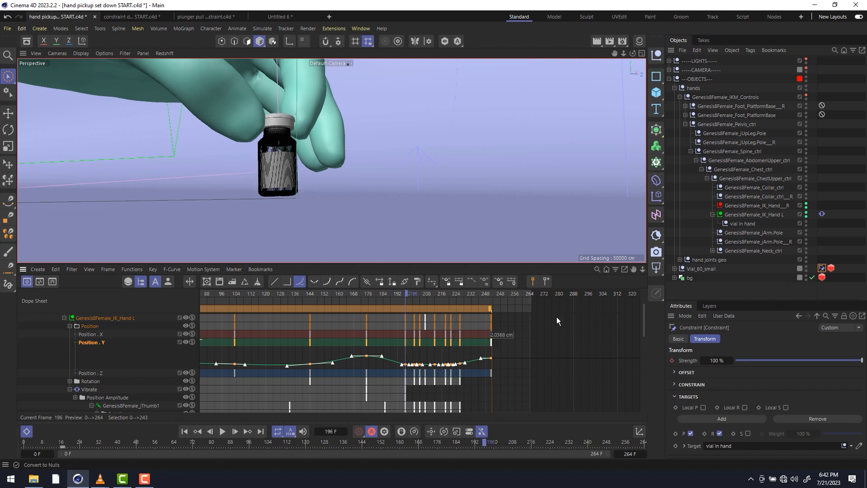
{"action": "left_click", "coordinate": [673, 360]}
{"action": "key", "text": "g"}
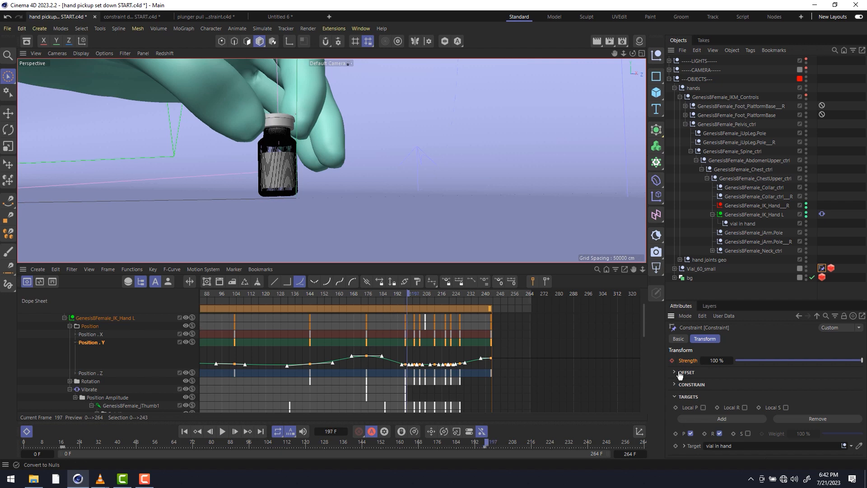
{"action": "left_click_drag", "start_coordinate": [751, 359], "coordinate": [735, 359]}
{"action": "left_click", "coordinate": [672, 360]}
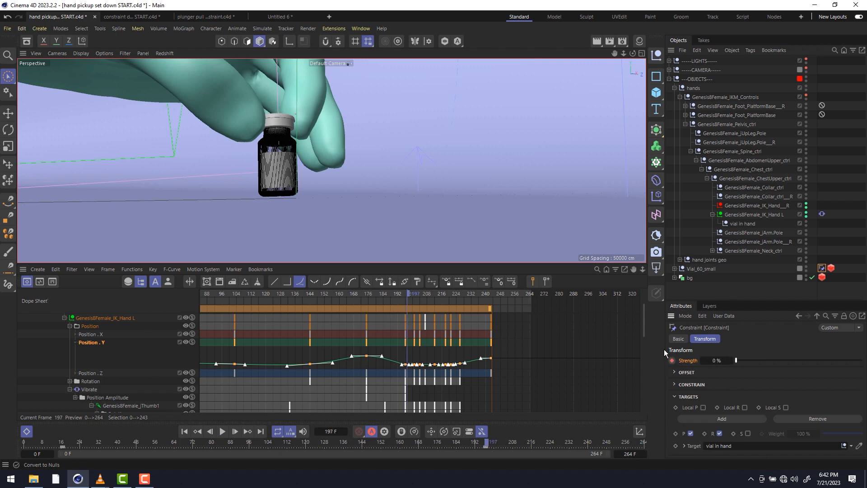
Step: Check where the vial sits once the hand releases it, and return to frame 196
{"action": "key", "text": "ctrl+g"}
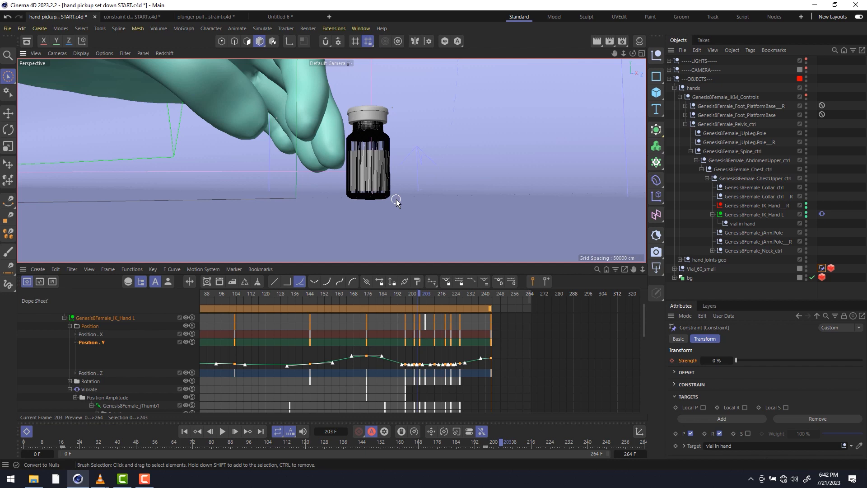
{"action": "left_click_drag", "start_coordinate": [383, 175], "coordinate": [384, 178], "text": "alt"}
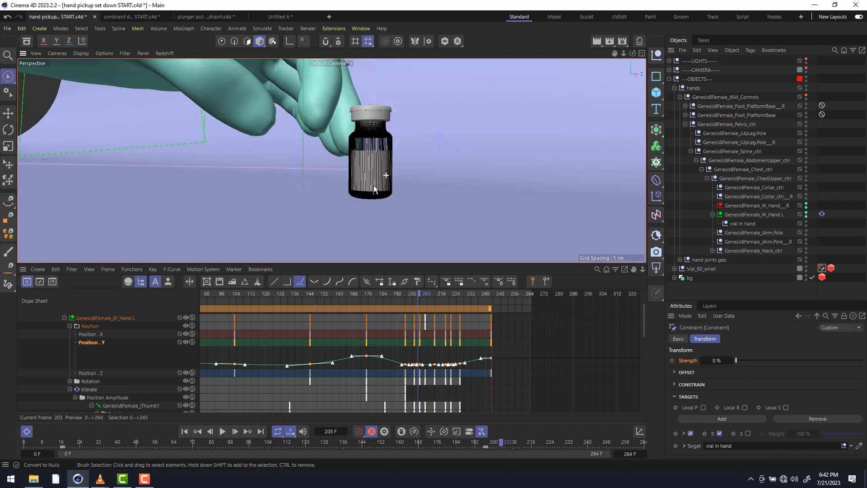
{"action": "left_click", "coordinate": [405, 294]}
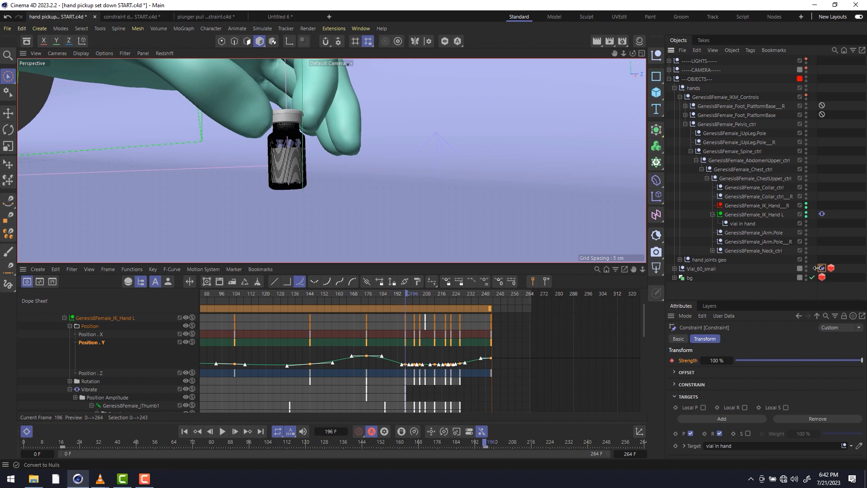
Step: Keyframe the vial's position and rotation on frame 196, advance to frame 213 past the release, and deselect everything
{"action": "left_click", "coordinate": [715, 270]}
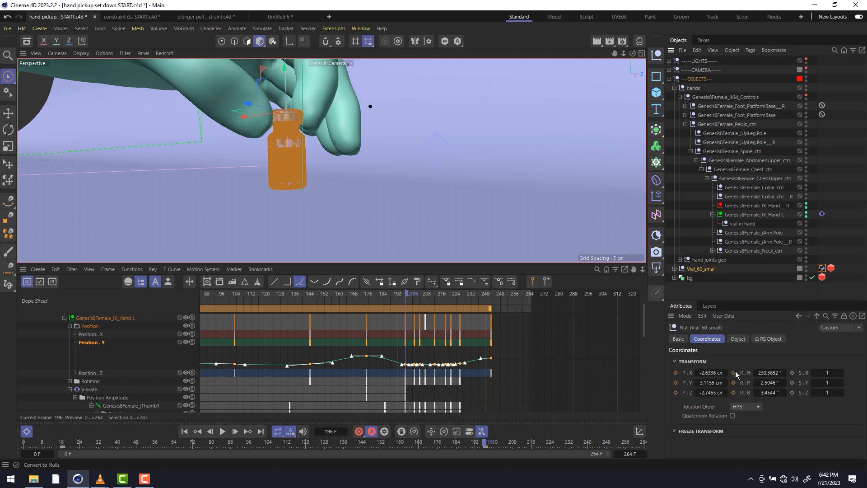
{"action": "left_click", "coordinate": [676, 373]}
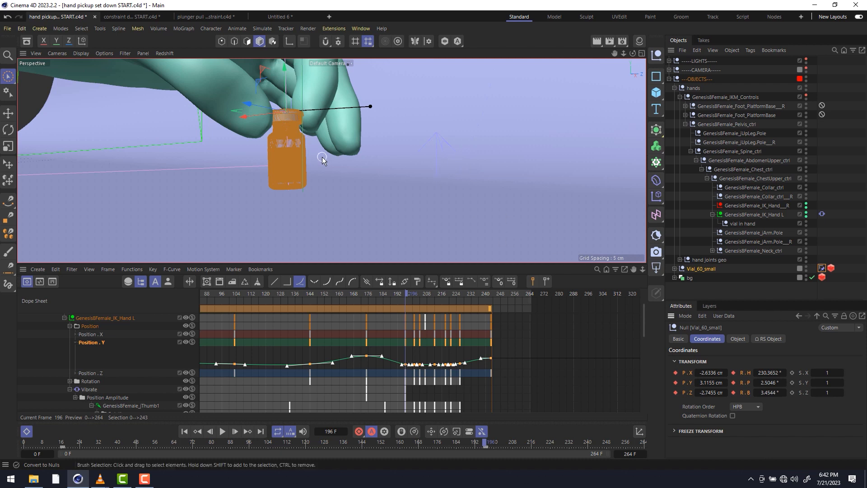
{"action": "mouse_move", "coordinate": [331, 153]}
{"action": "left_mouse_down"}
{"action": "mouse_move", "coordinate": [359, 153]}
{"action": "mouse_move", "coordinate": [349, 153]}
{"action": "left_mouse_up"}
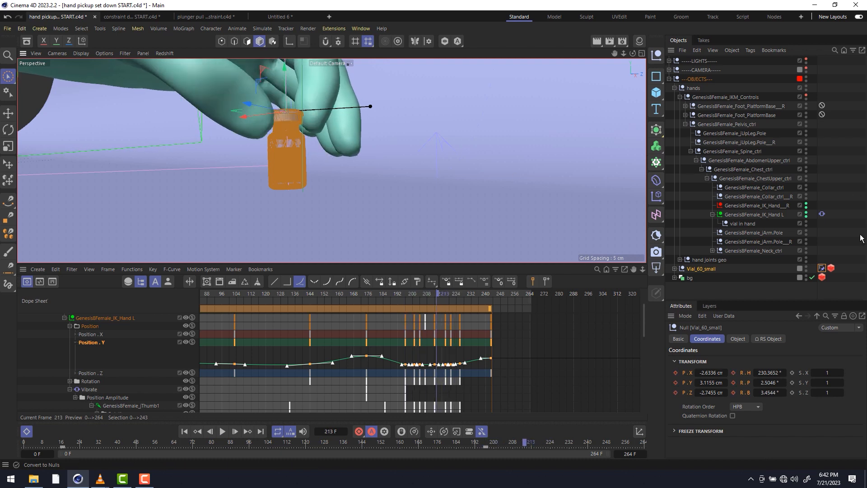
{"action": "left_click", "coordinate": [807, 229]}
Step: Examine how the vial's base sits against the floor between frames 193 and 209, ending on frame 196
{"action": "mouse_move", "coordinate": [273, 189]}
{"action": "left_mouse_down"}
{"action": "mouse_move", "coordinate": [198, 189]}
{"action": "mouse_move", "coordinate": [283, 189]}
{"action": "mouse_move", "coordinate": [268, 189]}
{"action": "left_mouse_up"}
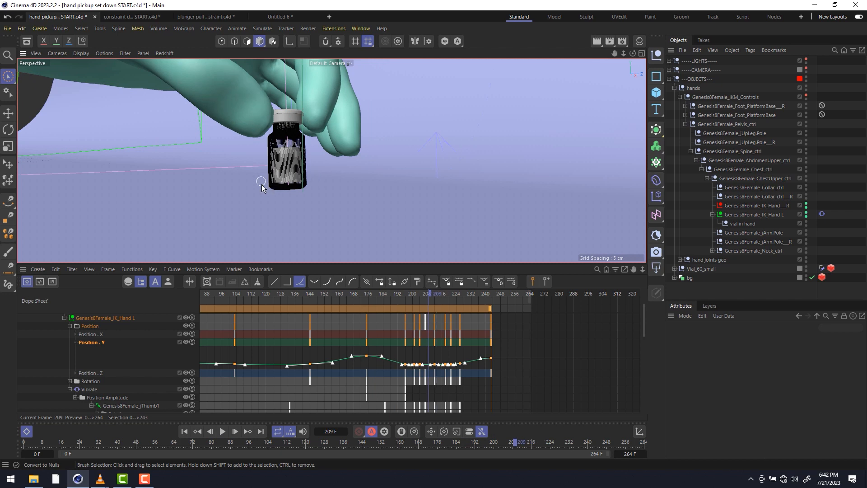
{"action": "right_click_drag", "start_coordinate": [271, 173], "coordinate": [303, 159], "text": "alt"}
{"action": "mouse_move", "coordinate": [303, 156]}
{"action": "left_mouse_down", "text": "alt"}
{"action": "mouse_move", "coordinate": [310, 153]}
{"action": "mouse_move", "coordinate": [300, 153]}
{"action": "left_mouse_up", "text": "alt"}
{"action": "left_click_drag", "start_coordinate": [299, 191], "coordinate": [294, 189], "text": "alt"}
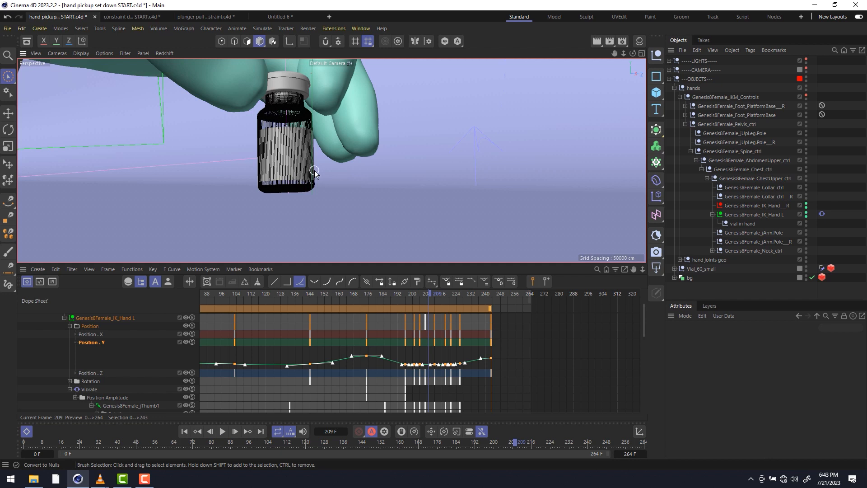
{"action": "left_click_drag", "start_coordinate": [285, 169], "coordinate": [286, 175], "text": "alt"}
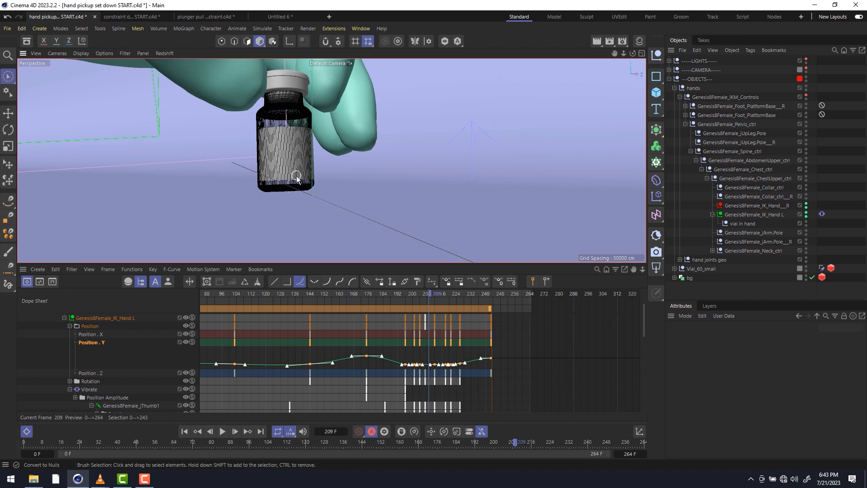
{"action": "mouse_move", "coordinate": [322, 181]}
{"action": "left_mouse_down"}
{"action": "mouse_move", "coordinate": [289, 181]}
{"action": "mouse_move", "coordinate": [334, 181]}
{"action": "left_mouse_up"}
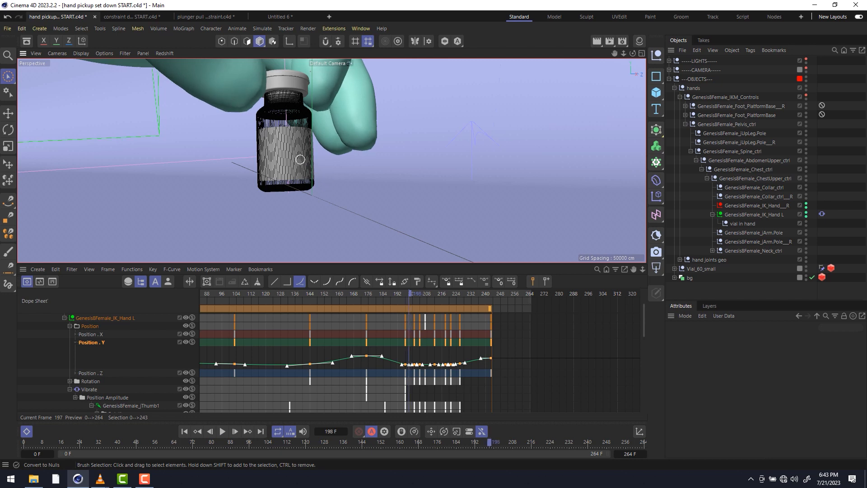
{"action": "key", "text": "comma"}
{"action": "key", "text": "comma"}
{"action": "key", "text": "comma"}
{"action": "key", "text": "comma"}
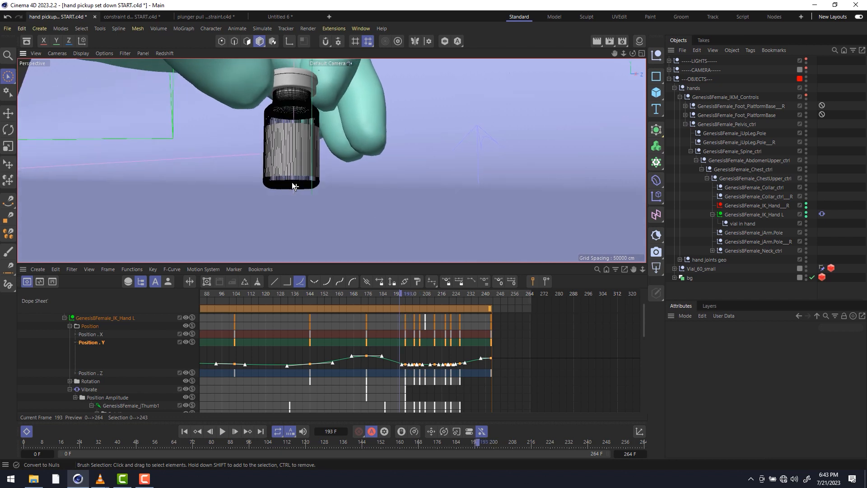
{"action": "left_click_drag", "start_coordinate": [304, 185], "coordinate": [334, 182], "text": "alt"}
{"action": "key", "text": "period"}
{"action": "key", "text": "period"}
{"action": "key", "text": "period"}
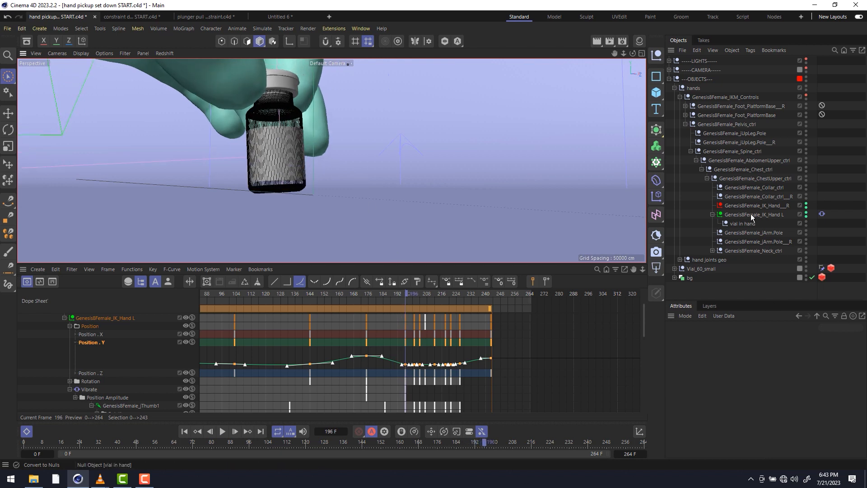
Step: On frame 201, level the vial by resetting R.P and R.B to 0°, and slide it about 0.23 cm along its X axis away from the thumb
{"action": "left_click", "coordinate": [701, 269]}
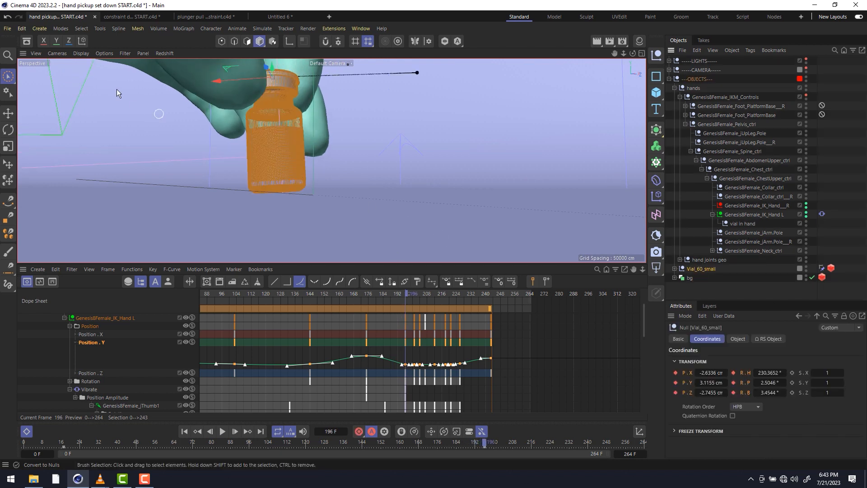
{"action": "scroll", "coordinate": [278, 147], "scroll_direction": "up", "scroll_amount": 3}
{"action": "left_click_drag", "start_coordinate": [278, 148], "coordinate": [274, 154], "text": "alt"}
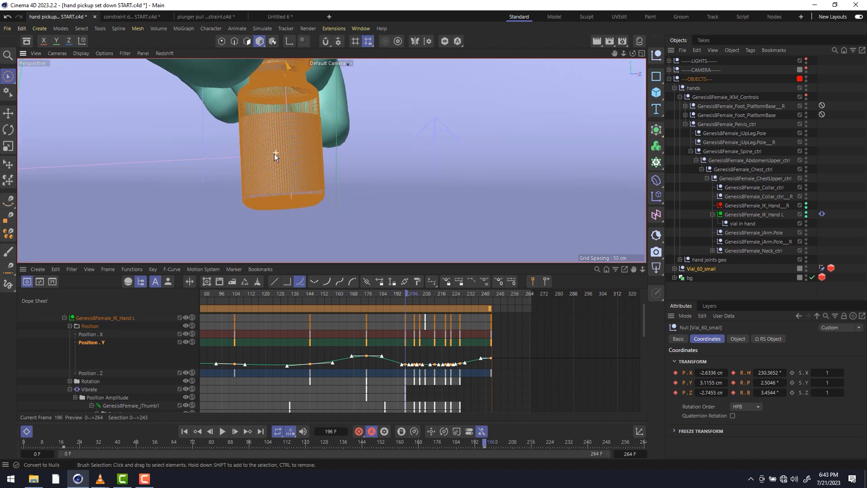
{"action": "middle_click_drag", "start_coordinate": [274, 153], "coordinate": [272, 200], "text": "alt"}
{"action": "left_click_drag", "start_coordinate": [286, 173], "coordinate": [281, 172], "text": "alt"}
{"action": "middle_click_drag", "start_coordinate": [280, 171], "coordinate": [284, 226], "text": "alt"}
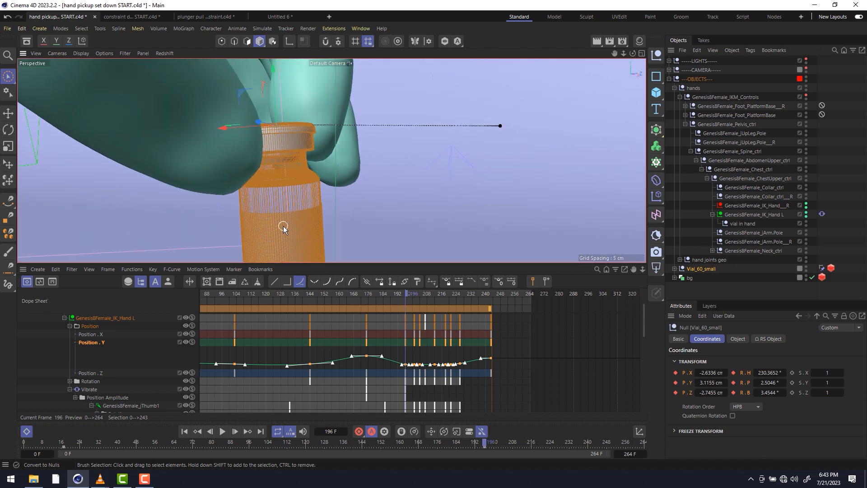
{"action": "key", "text": "g"}
{"action": "key", "text": "g"}
{"action": "key", "text": "g"}
{"action": "key", "text": "g"}
{"action": "key", "text": "g"}
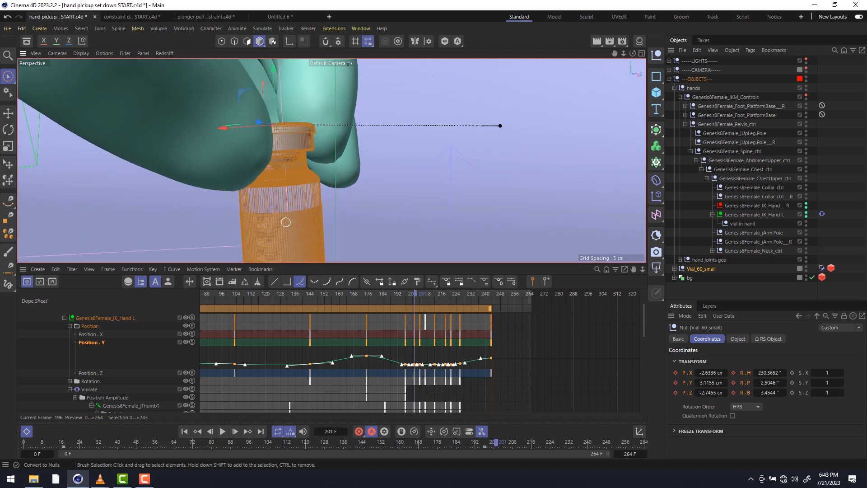
{"action": "right_click", "coordinate": [784, 384]}
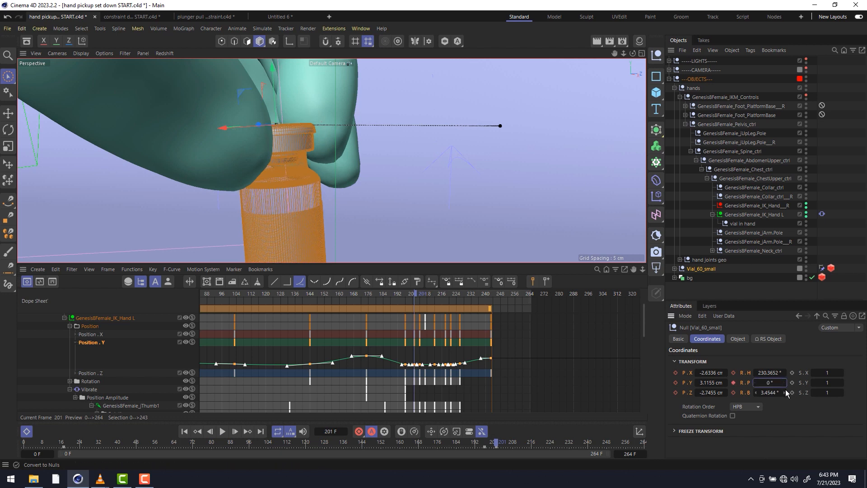
{"action": "right_click", "coordinate": [786, 392]}
{"action": "left_click_drag", "start_coordinate": [276, 150], "coordinate": [265, 157], "text": "alt"}
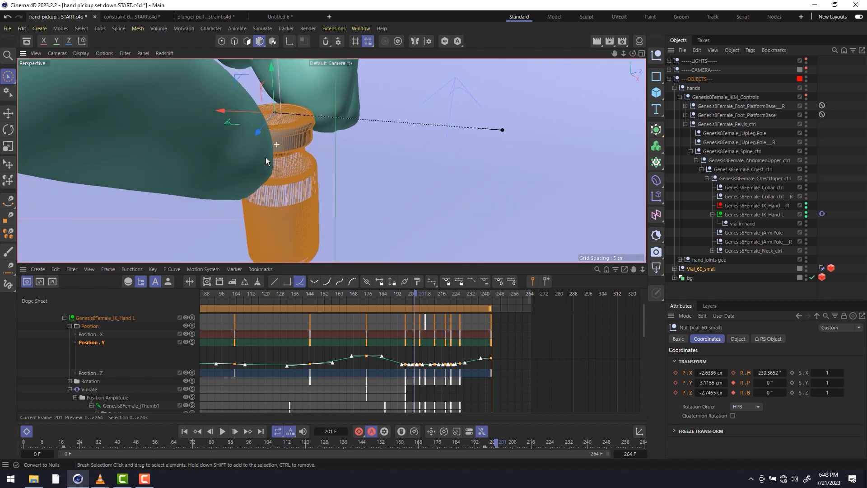
{"action": "left_click_drag", "start_coordinate": [223, 111], "coordinate": [238, 119]}
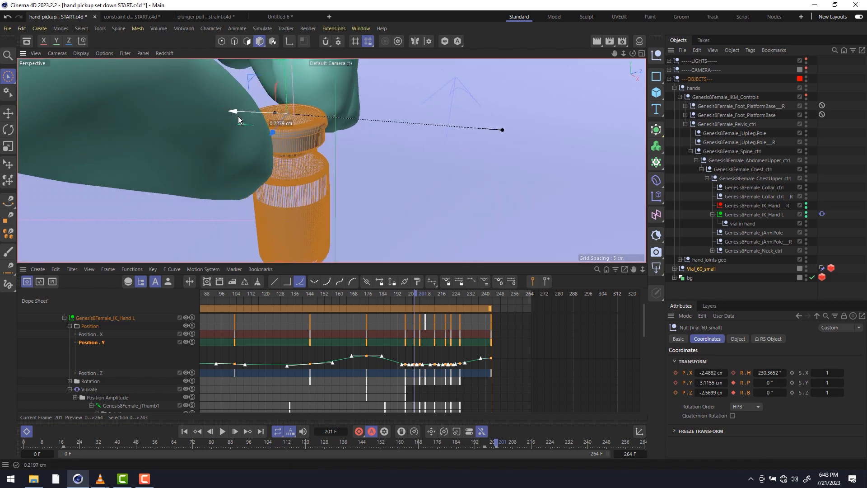
Step: Step back and forth between frames 187 and 203 to check how the vial settles as the hand releases it
{"action": "key", "text": "f"}
{"action": "key", "text": "f"}
{"action": "key", "text": "f"}
{"action": "key", "text": "f"}
{"action": "key", "text": "f"}
{"action": "key", "text": "f"}
{"action": "key", "text": "f"}
{"action": "key", "text": "f"}
{"action": "key", "text": "f"}
{"action": "key", "text": "f"}
{"action": "key", "text": "f"}
{"action": "key", "text": "f"}
{"action": "key", "text": "f"}
{"action": "key", "text": "f"}
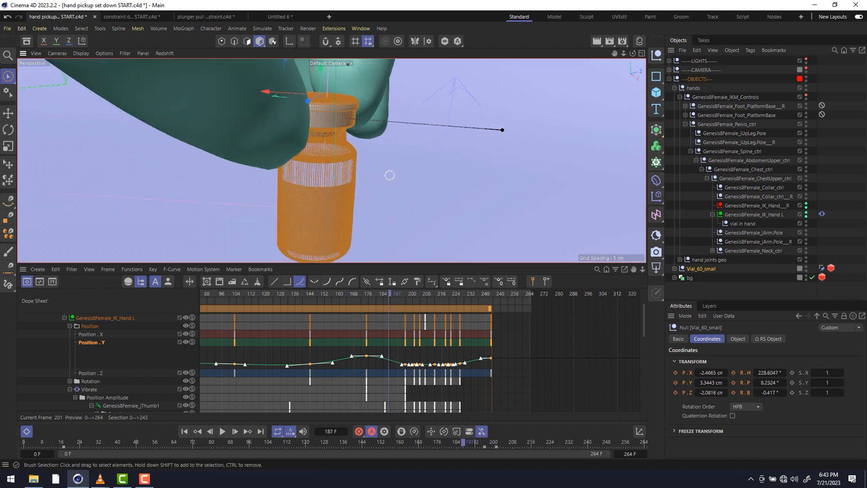
{"action": "key", "text": "g"}
{"action": "key", "text": "g"}
{"action": "key", "text": "g"}
{"action": "key", "text": "g"}
{"action": "key", "text": "g"}
{"action": "key", "text": "g"}
{"action": "key", "text": "g"}
{"action": "key", "text": "g"}
{"action": "key", "text": "g"}
{"action": "key", "text": "g"}
{"action": "key", "text": "g"}
{"action": "key", "text": "g"}
{"action": "key", "text": "g"}
{"action": "key", "text": "g"}
{"action": "key", "text": "g"}
{"action": "key", "text": "g"}
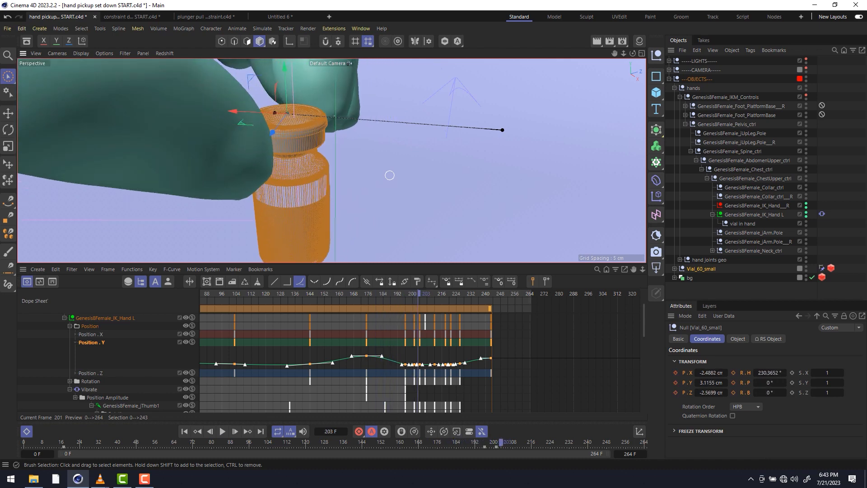
{"action": "key", "text": "f"}
{"action": "key", "text": "f"}
{"action": "key", "text": "f"}
{"action": "key", "text": "f"}
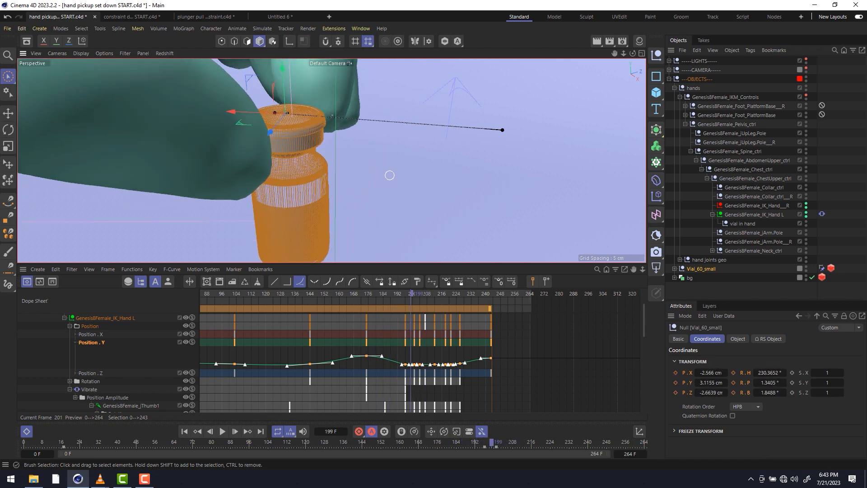